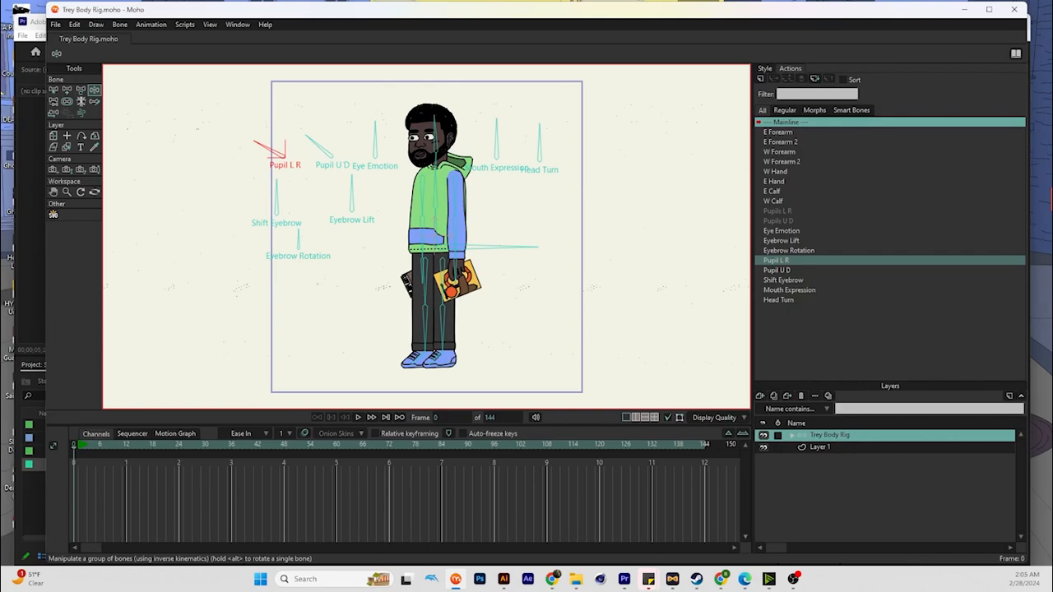
Rotate the Pupil L R control bone slightly to shift the character's pupils
mouse_move(254, 142)
left_mouse_down()
mouse_move(251, 158)
mouse_move(254, 136)
mouse_move(251, 146)
left_mouse_up()
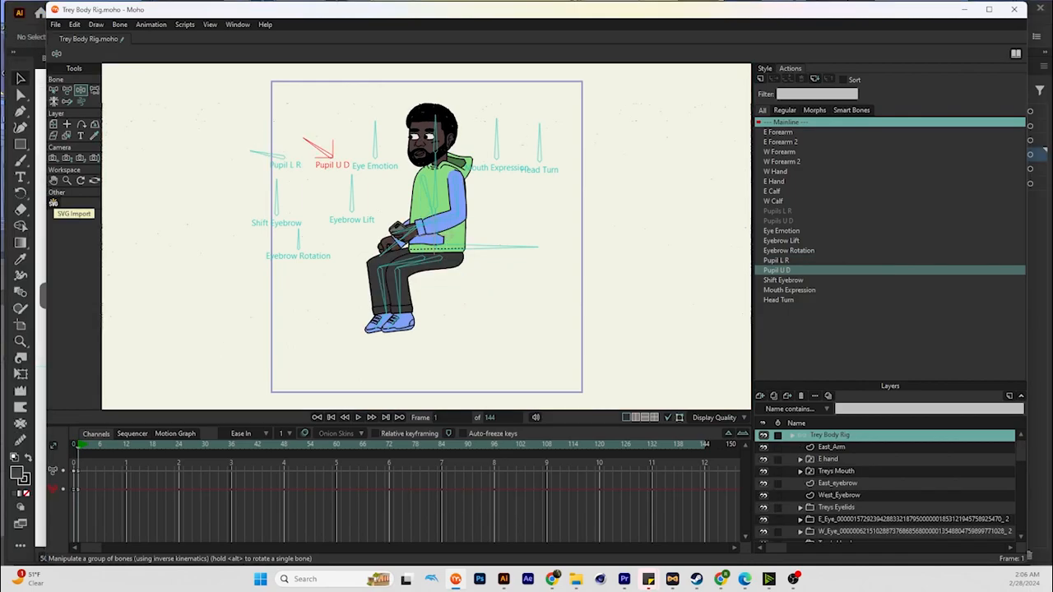
Import the Jeep Rig SVG from the Tutorials folder while on frame 0, keeping the default import options
left_click(53, 204)
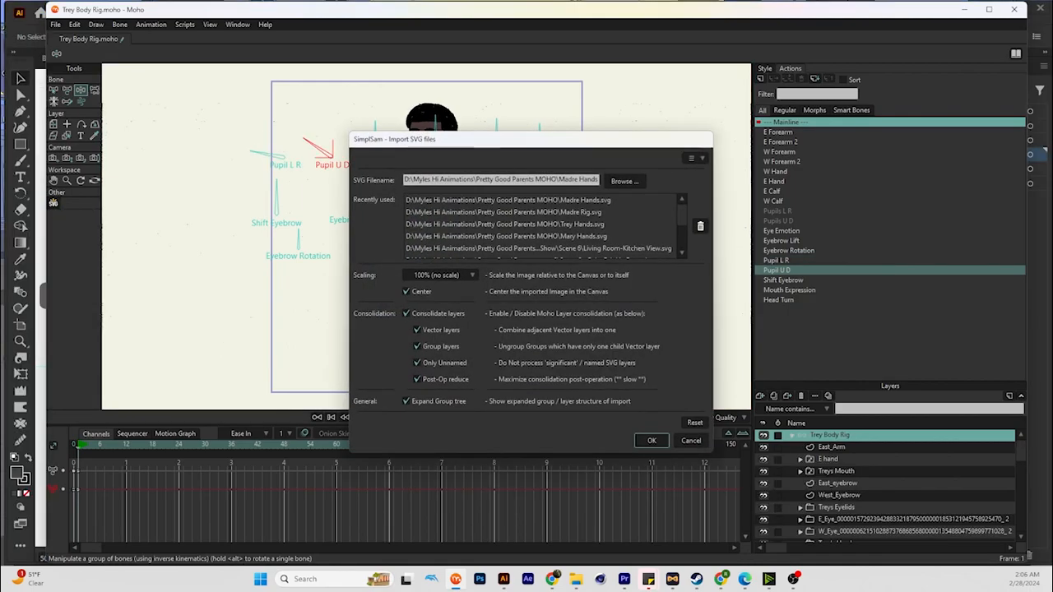
key("Escape")
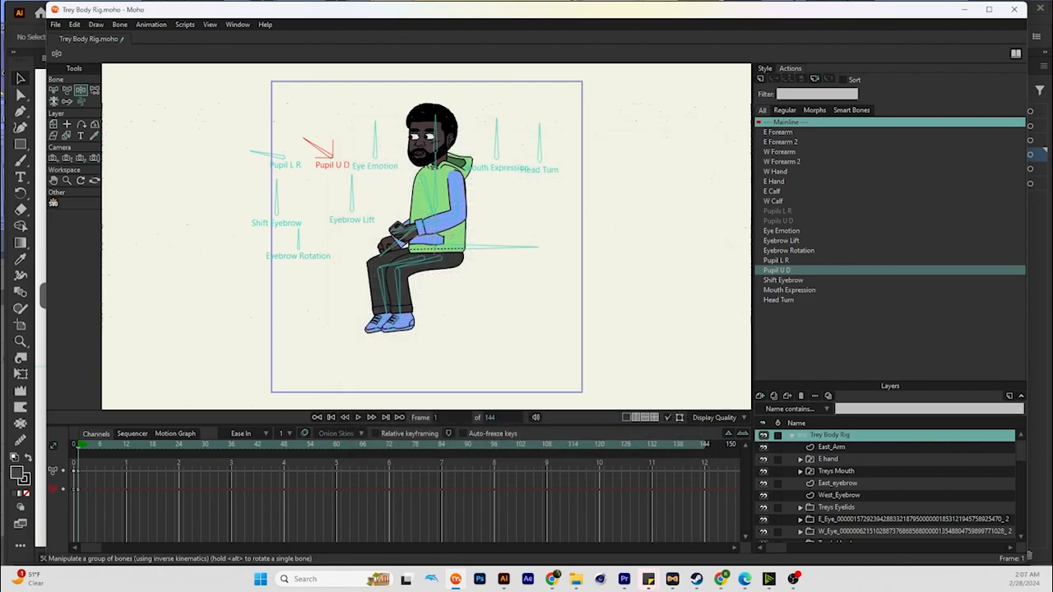
key("Left")
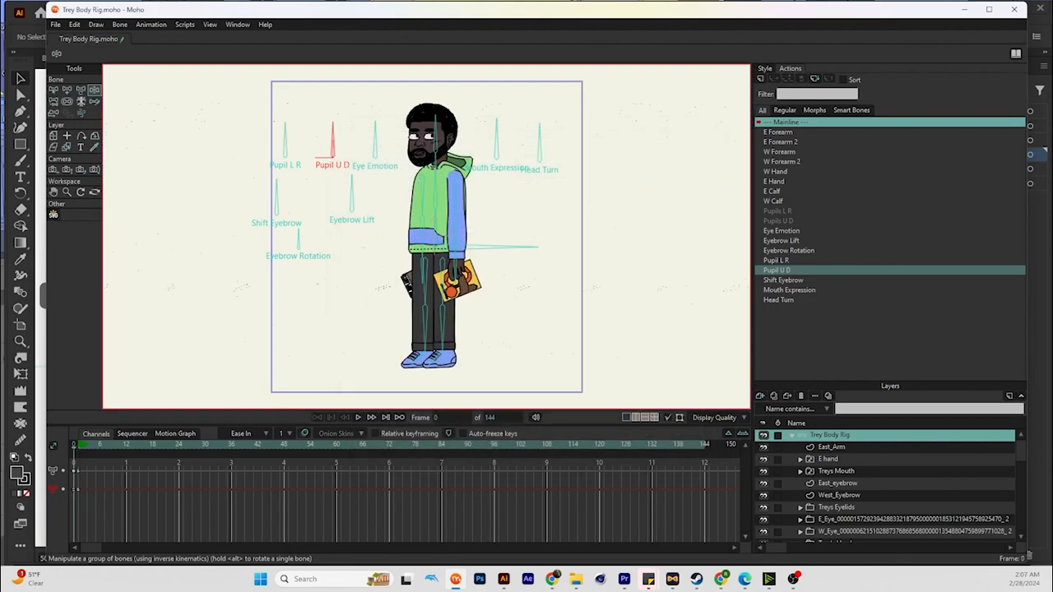
left_click(54, 214)
left_click(623, 181)
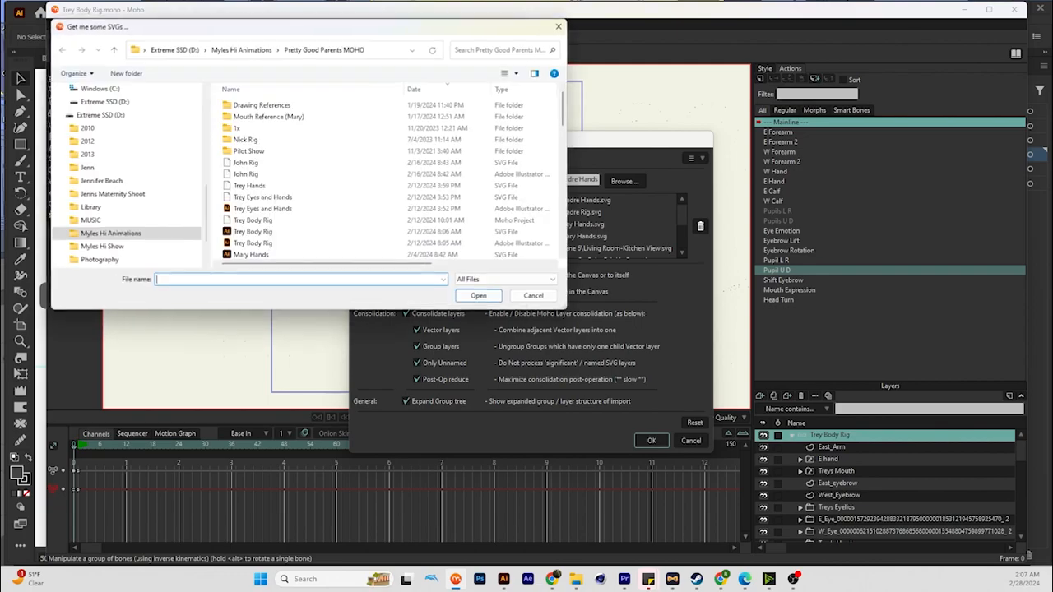
scroll(124, 156, "up", 5)
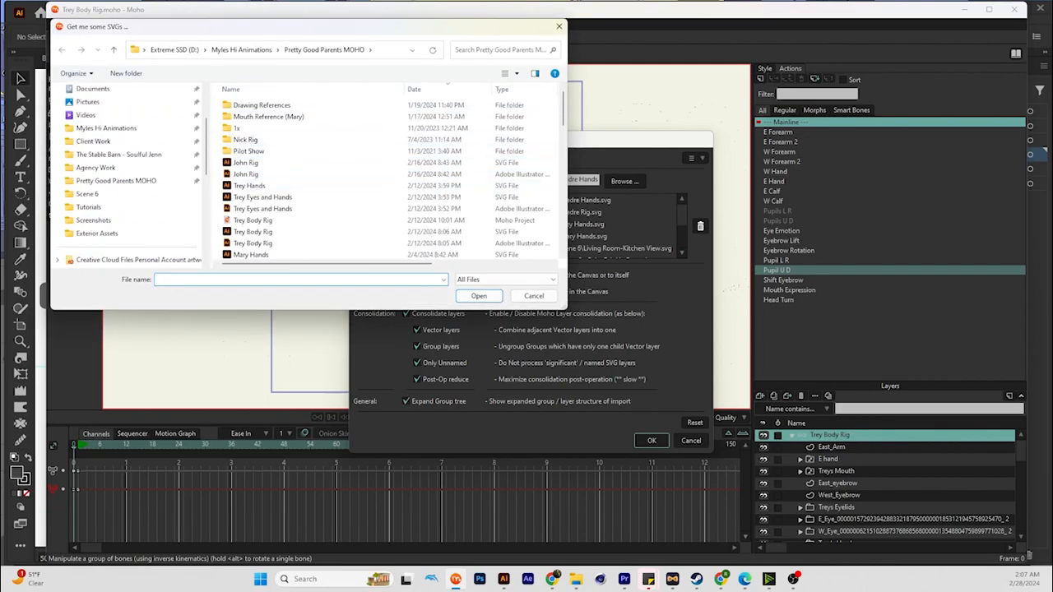
left_click(88, 206)
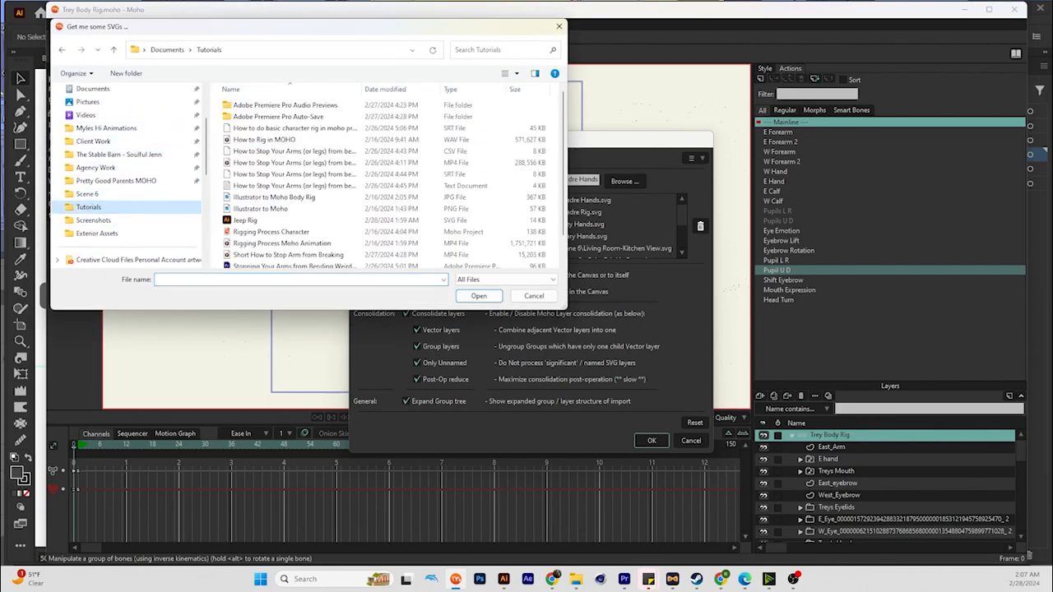
left_click(272, 220)
left_click(479, 296)
key("Return")
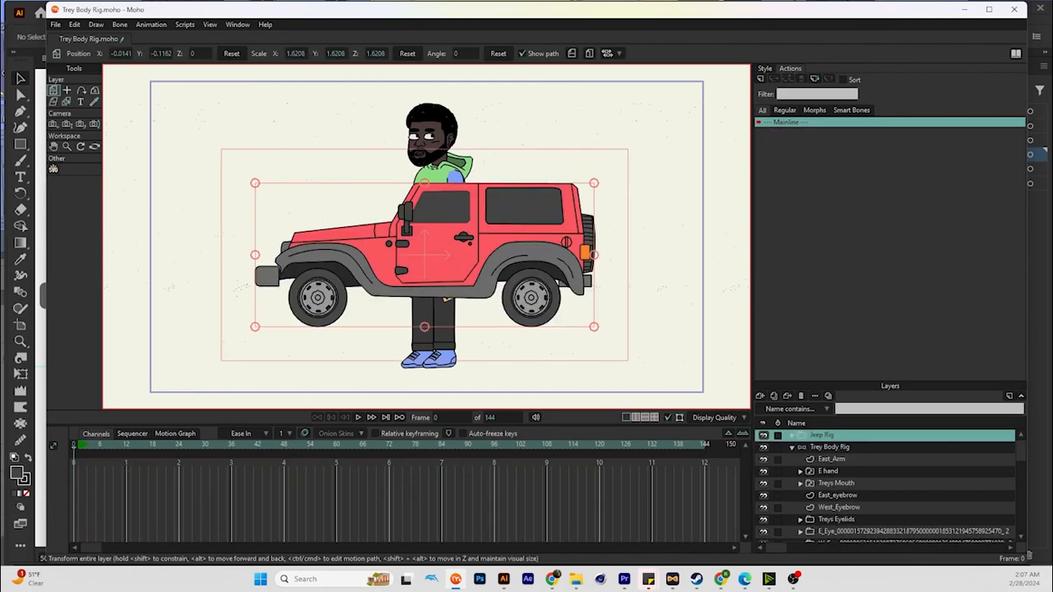
Scale the Trey Body Rig layer down to about 0.59 and move it behind the jeep's front door
left_click(829, 447)
left_click(792, 446)
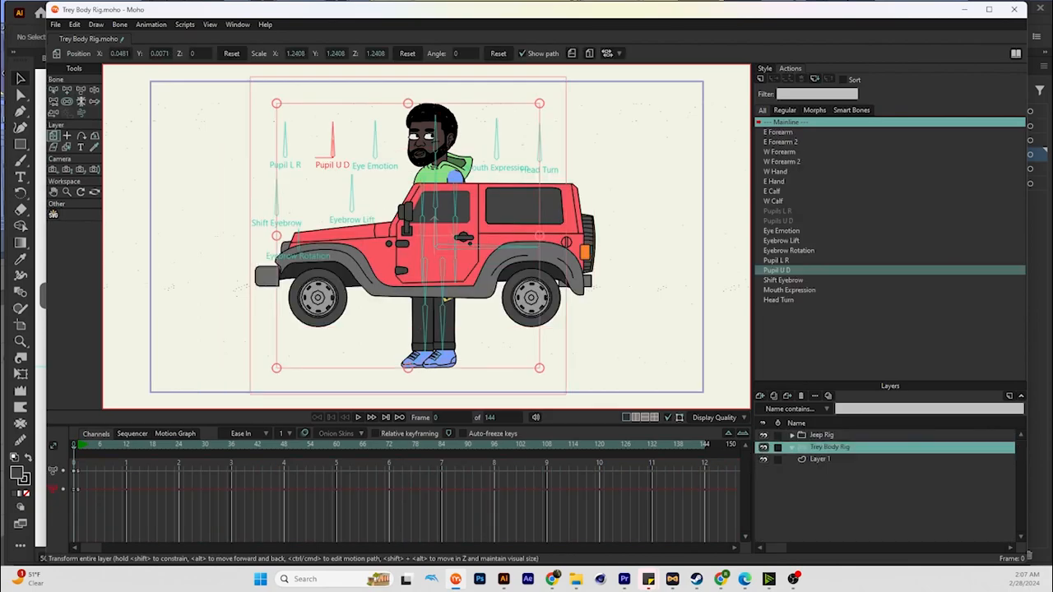
left_click_drag(539, 103, 484, 172)
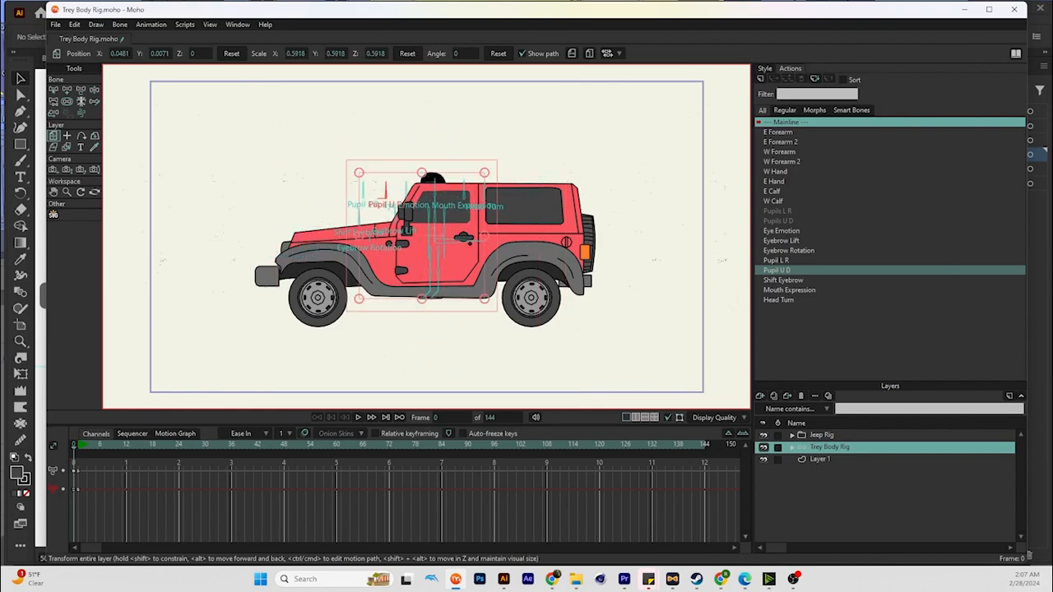
left_click_drag(422, 235, 431, 255)
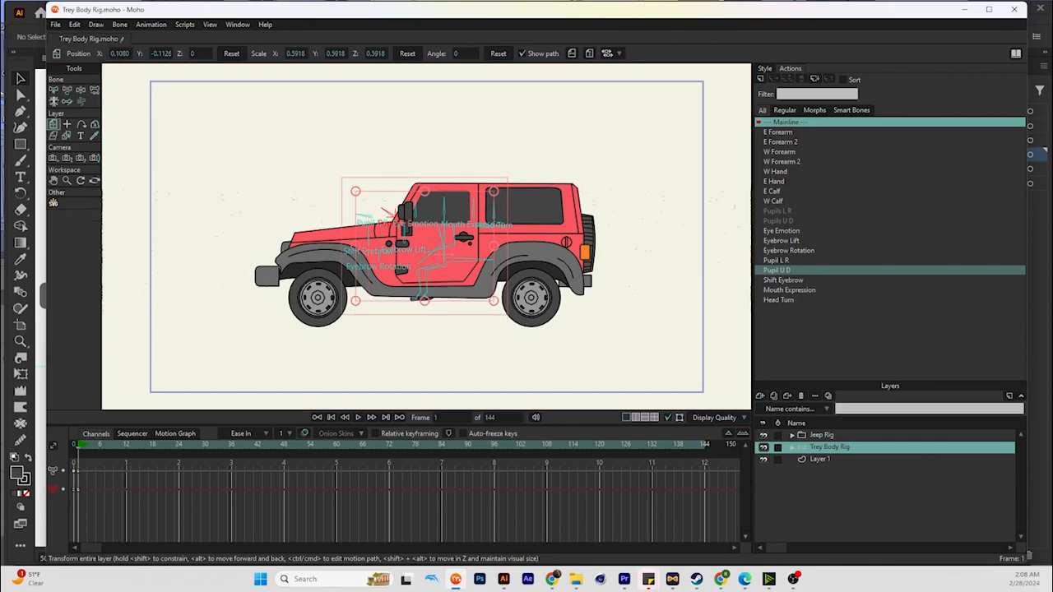
Expand the Jeep Rig group and hide its Front_Window layer
left_click(821, 435)
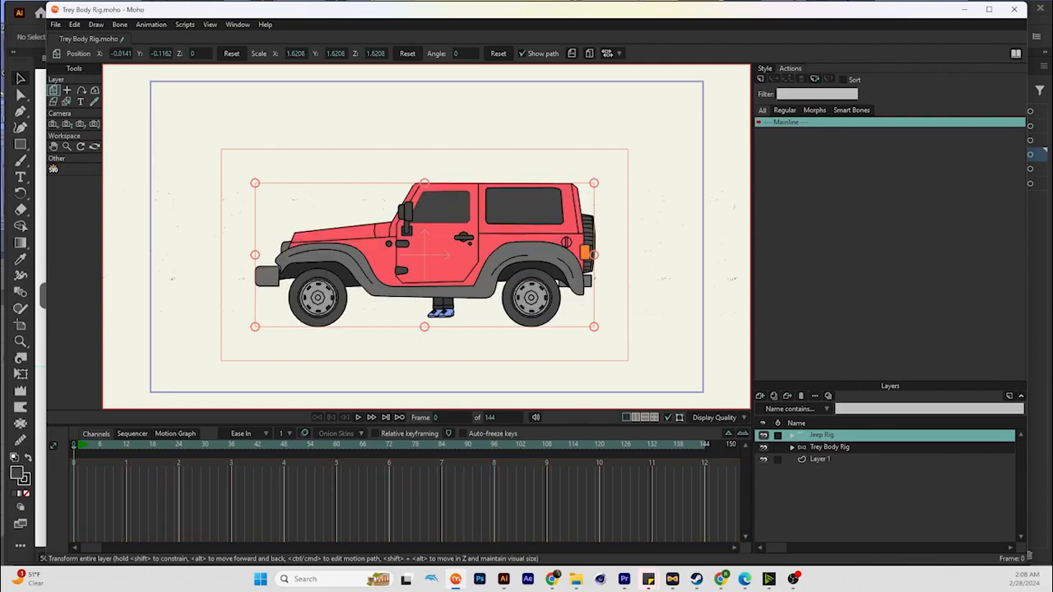
left_click(792, 435)
left_click(800, 484)
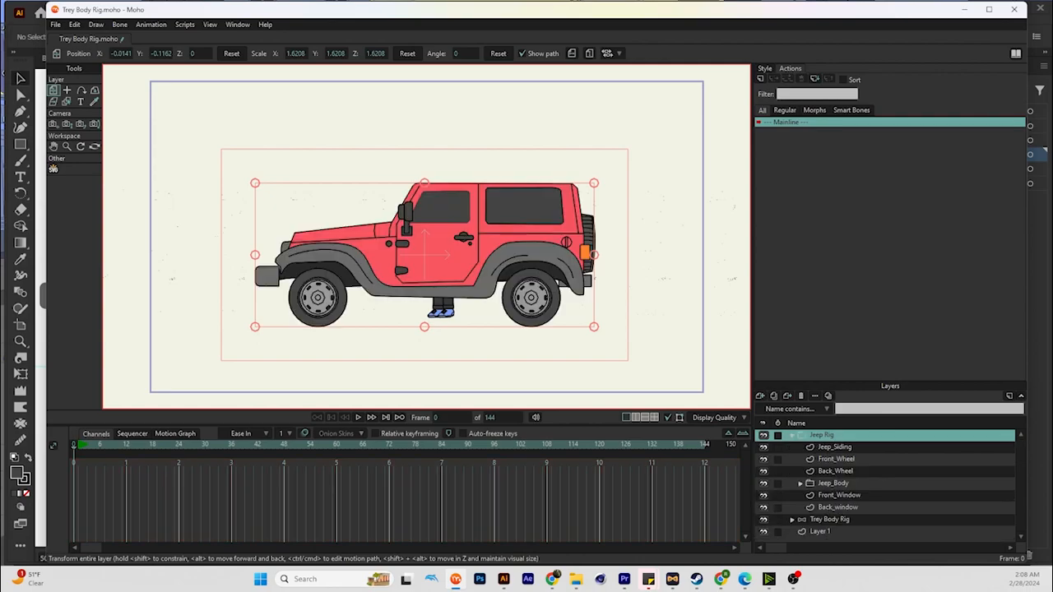
left_click(764, 495)
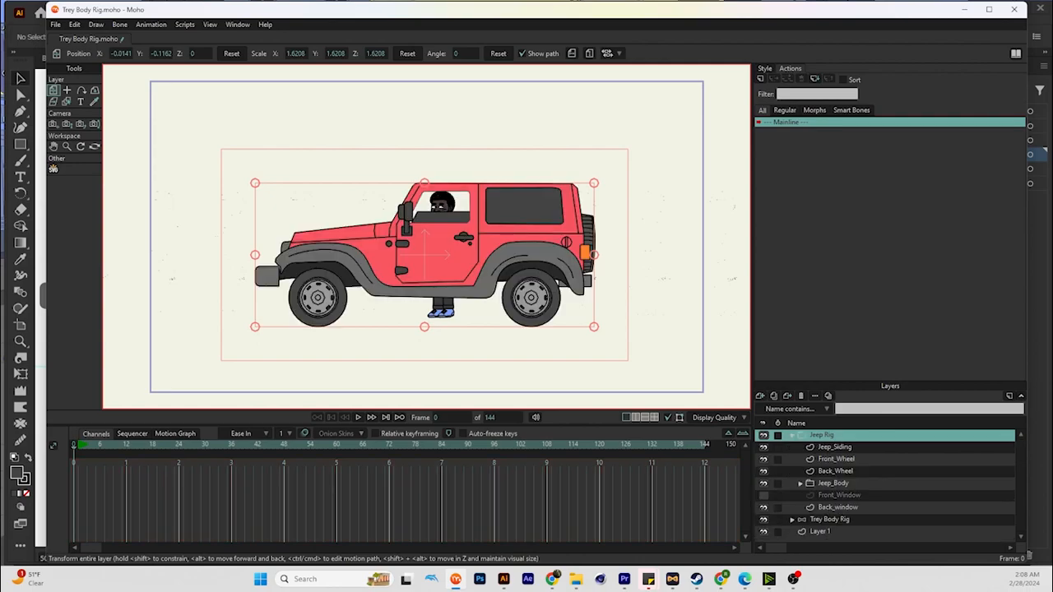
Move the Trey Body Rig layer into the Jeep Rig group, directly below Back_window
left_click(838, 507)
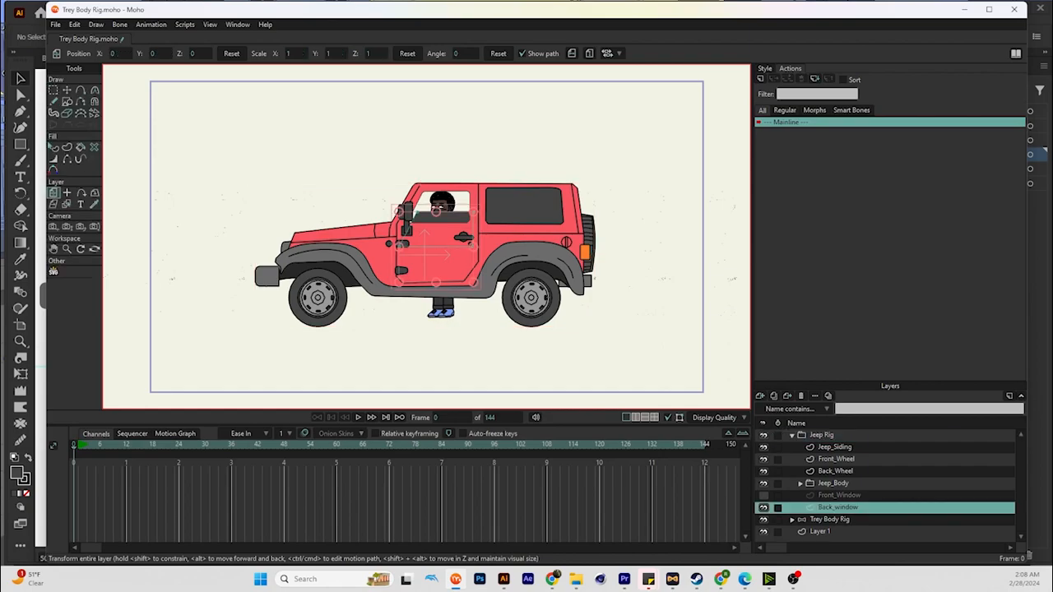
left_click_drag(829, 519, 821, 504)
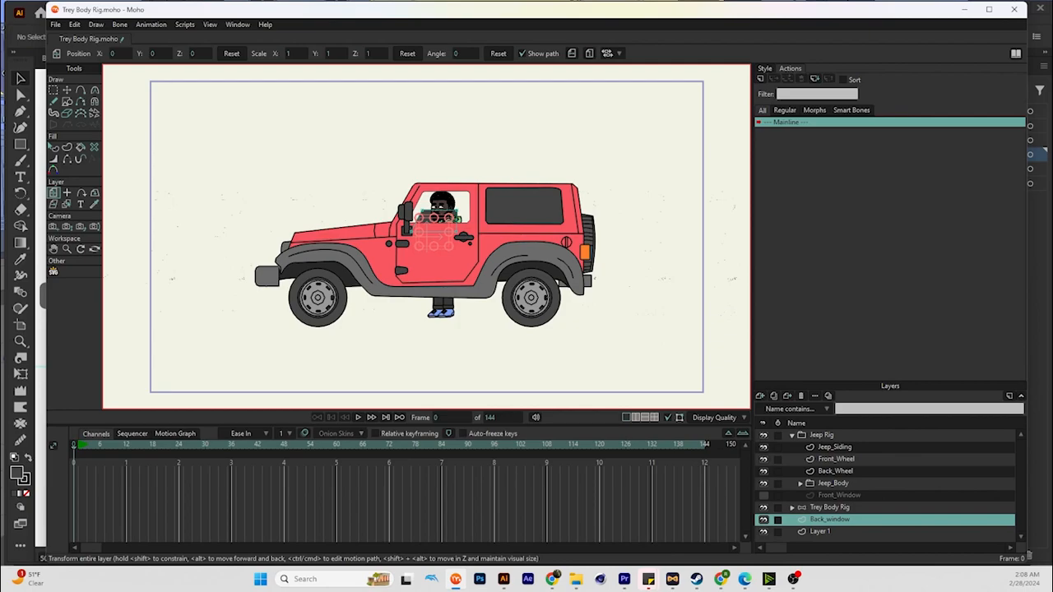
key("ctrl+z")
left_click_drag(830, 519, 829, 512)
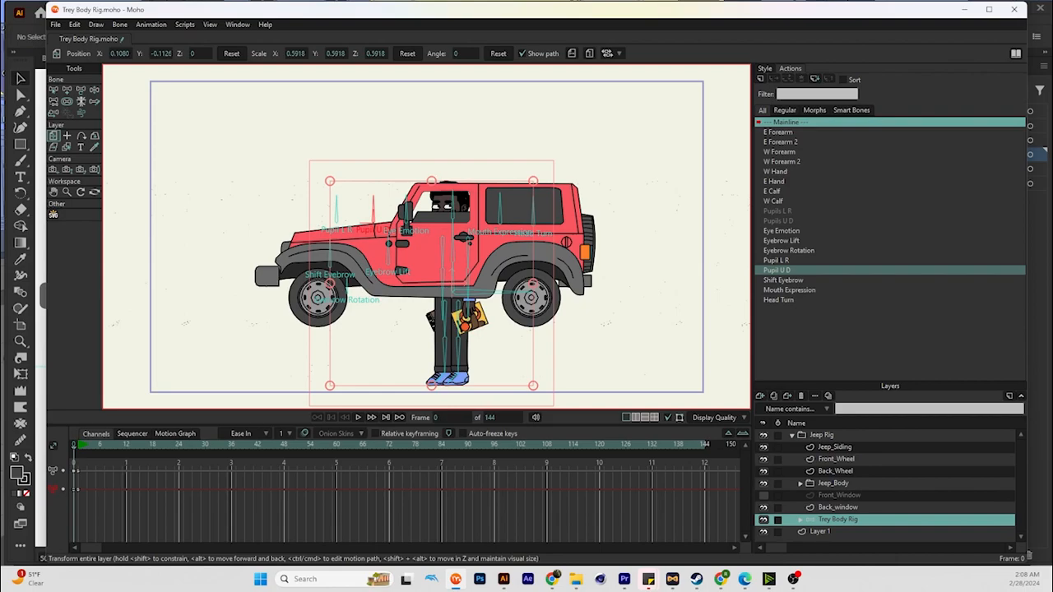
Scale Trey Body Rig to about 0.35 and position its head and shoulders inside the jeep's front window opening
left_click_drag(533, 181, 511, 210)
left_click_drag(444, 288, 440, 242)
left_click_drag(497, 189, 495, 191)
left_click_drag(444, 247, 453, 245)
left_click_drag(505, 191, 494, 203)
left_click_drag(453, 245, 455, 233)
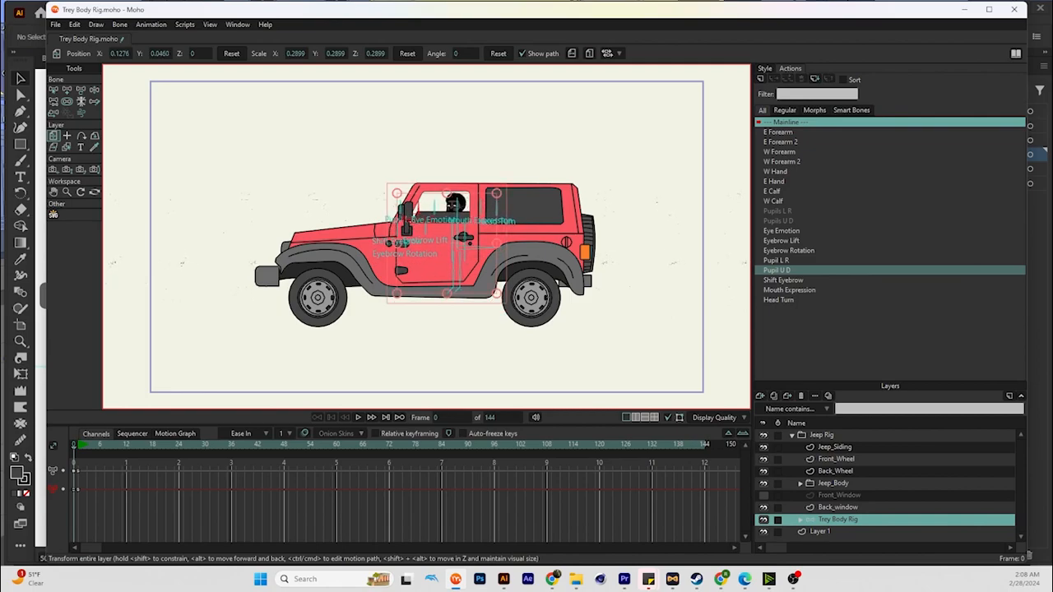
left_click_drag(497, 193, 501, 186)
left_click_drag(455, 233, 458, 238)
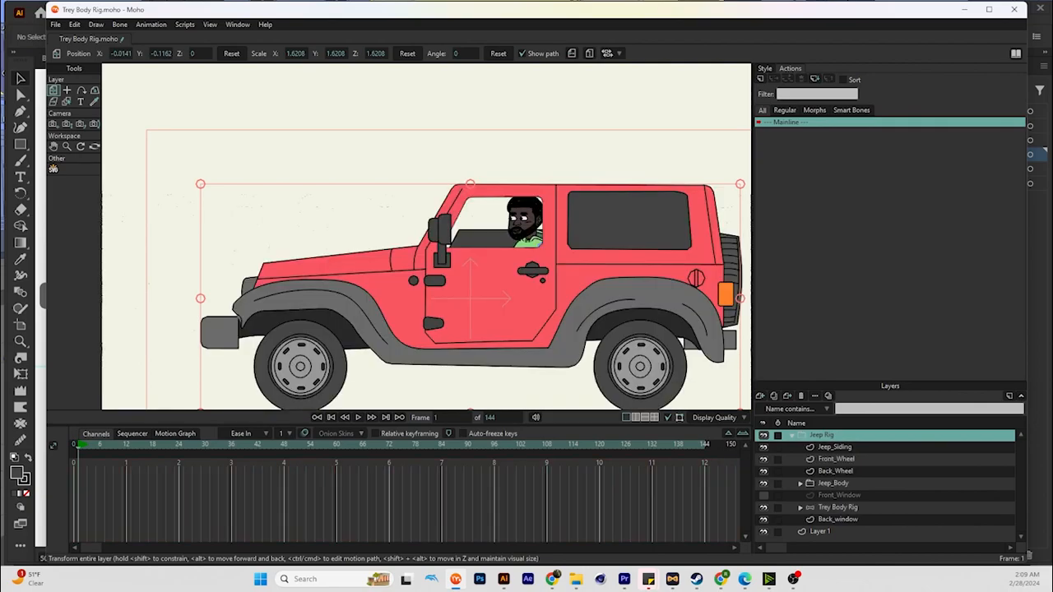
Collapse the Jeep Rig group and convert it to a bone layer
scroll(624, 293, "down", 1)
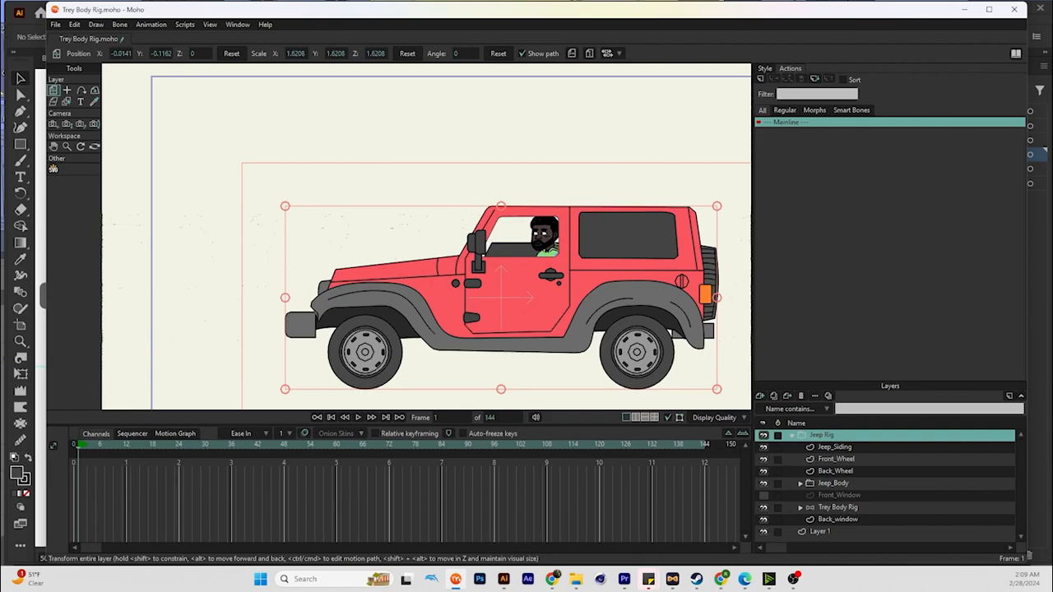
left_click(792, 435)
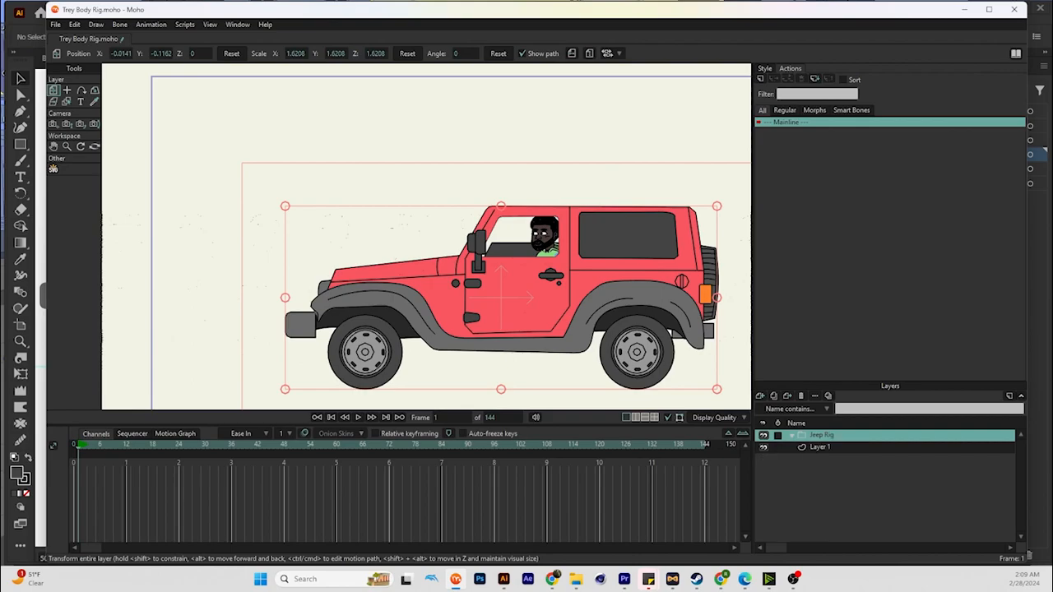
right_click(832, 435)
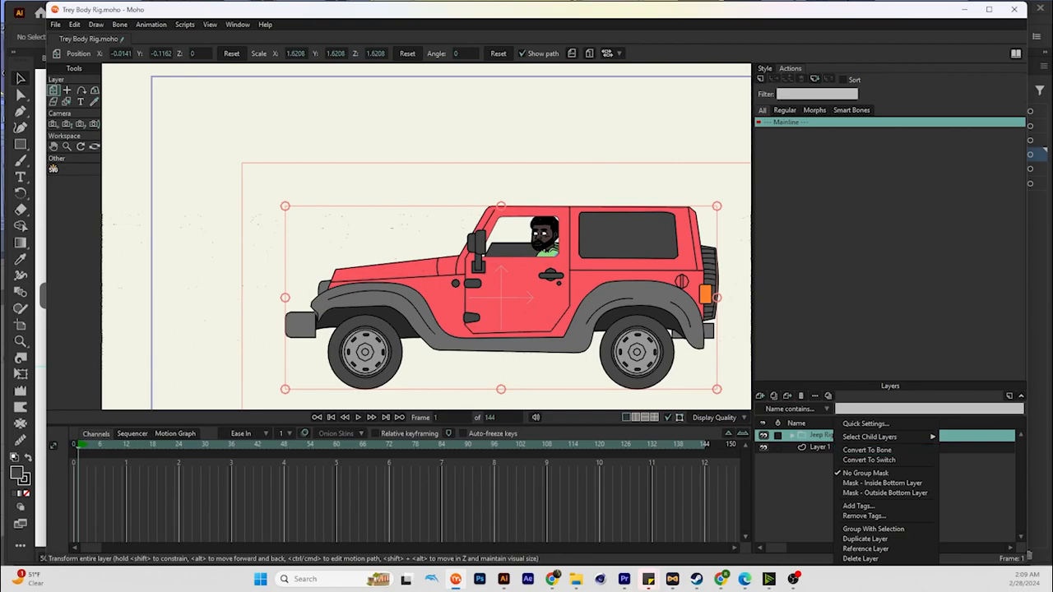
left_click(867, 450)
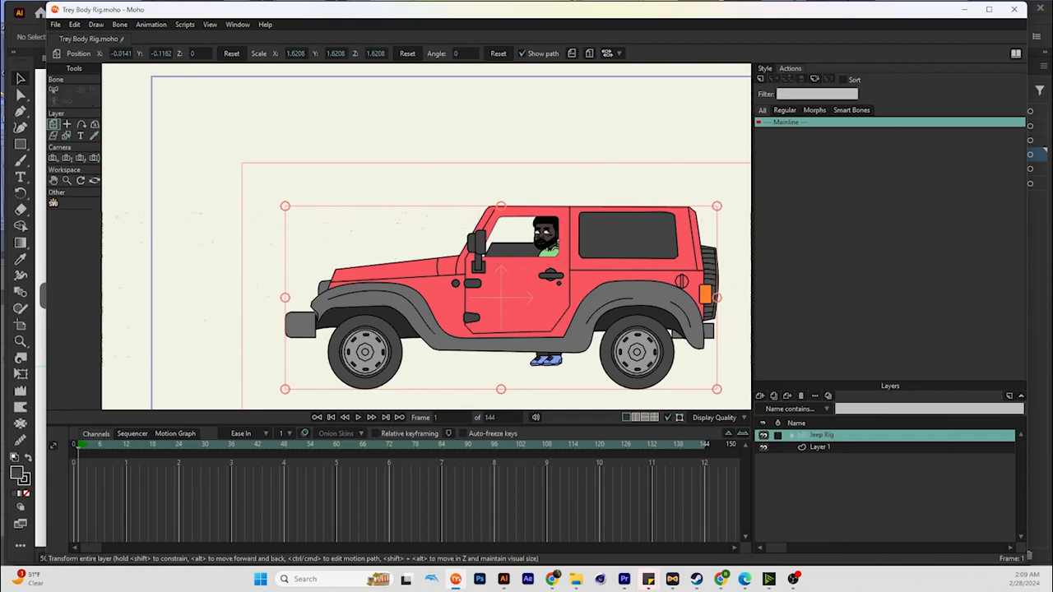
Select the Trey Body Rig layer inside Jeep Rig and activate Manipulate Bones to refresh its seated pose
left_click(791, 435)
left_click(838, 507)
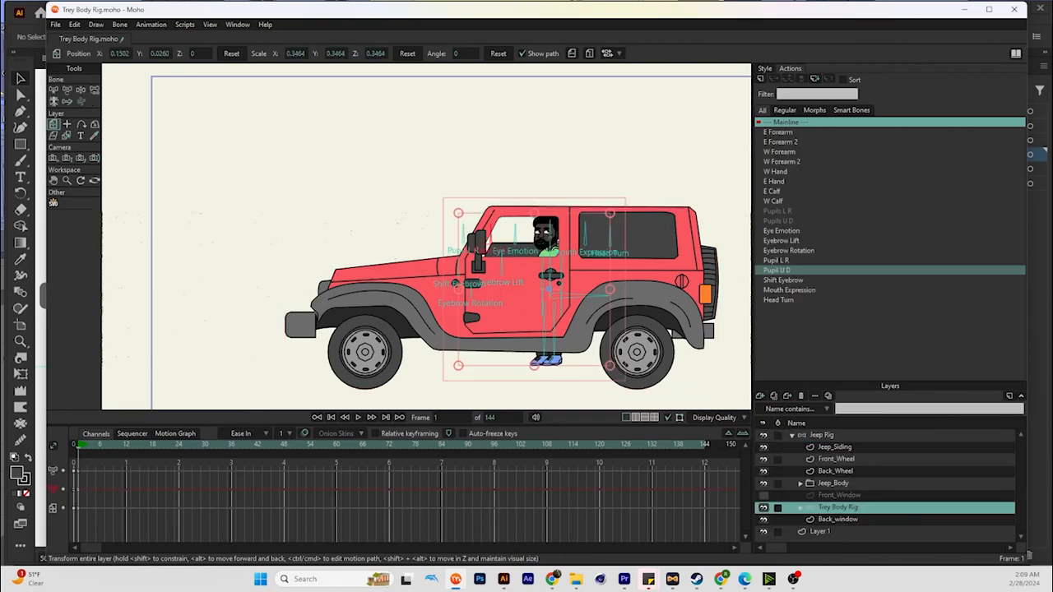
key("z")
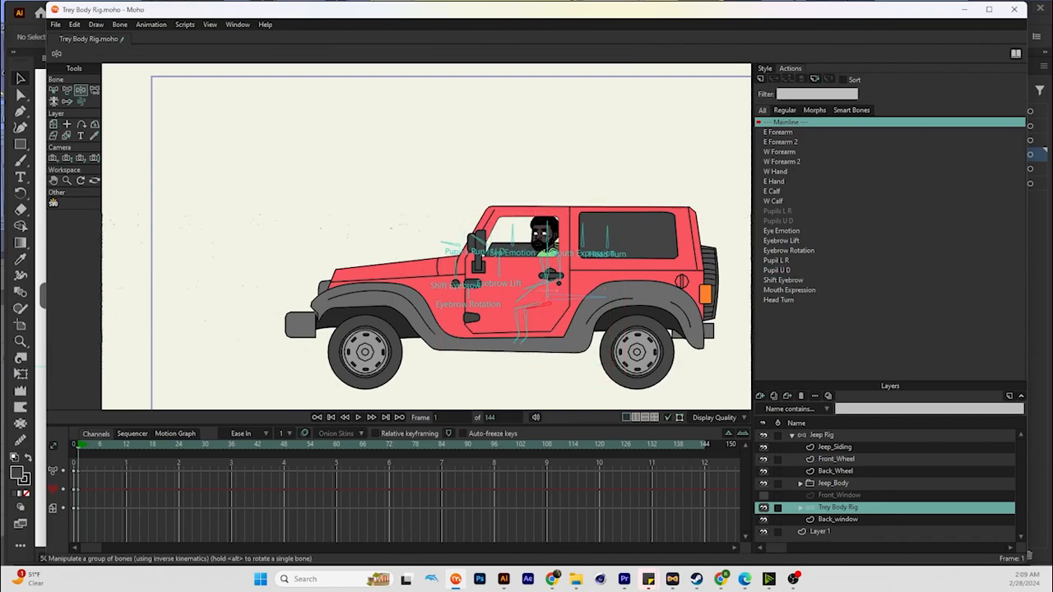
Add a horizontal bone above the jeep's hood in the Jeep Rig layer and name it Shocks
left_click(821, 436)
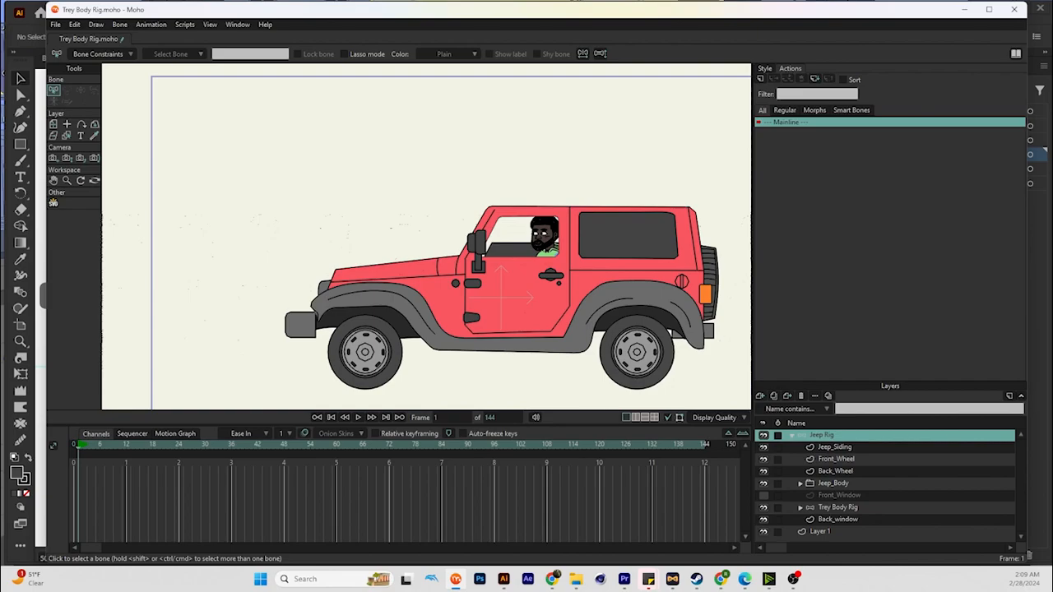
left_click(834, 447)
left_click(821, 435)
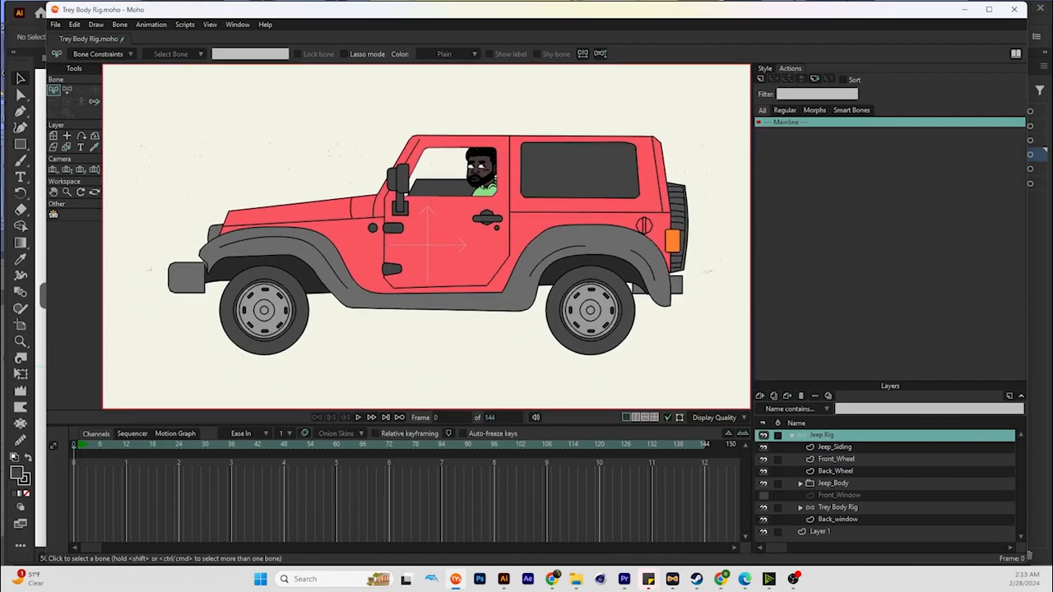
left_click(119, 25)
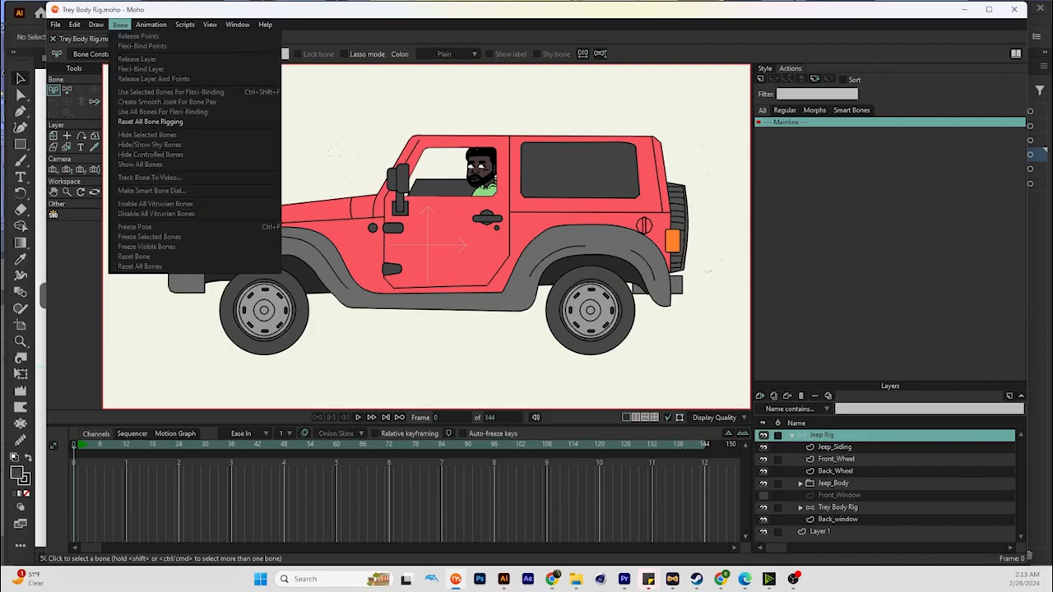
left_click(119, 25)
left_click(67, 89)
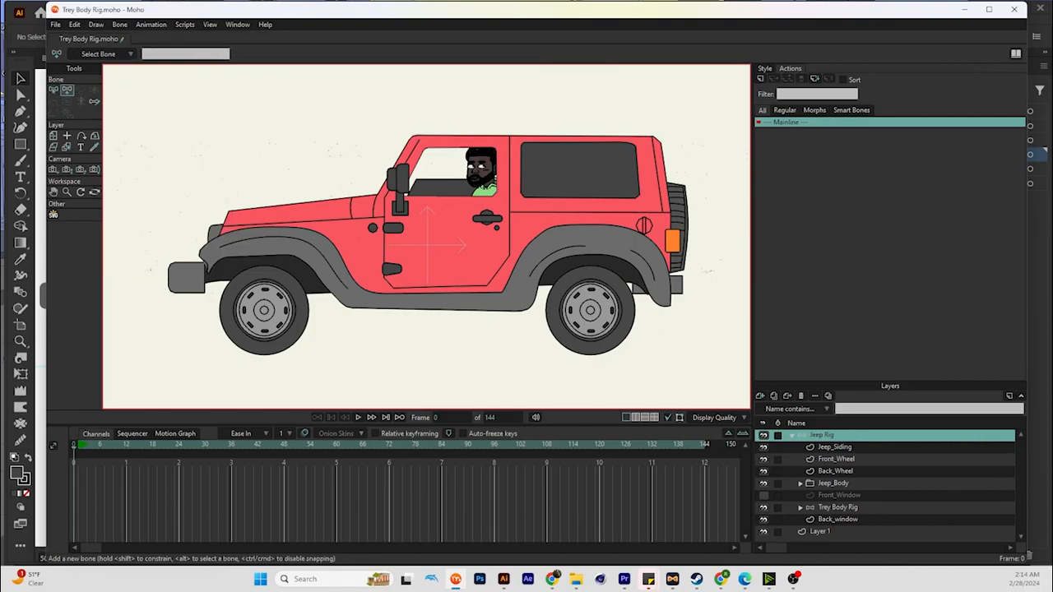
left_click_drag(206, 135, 321, 135)
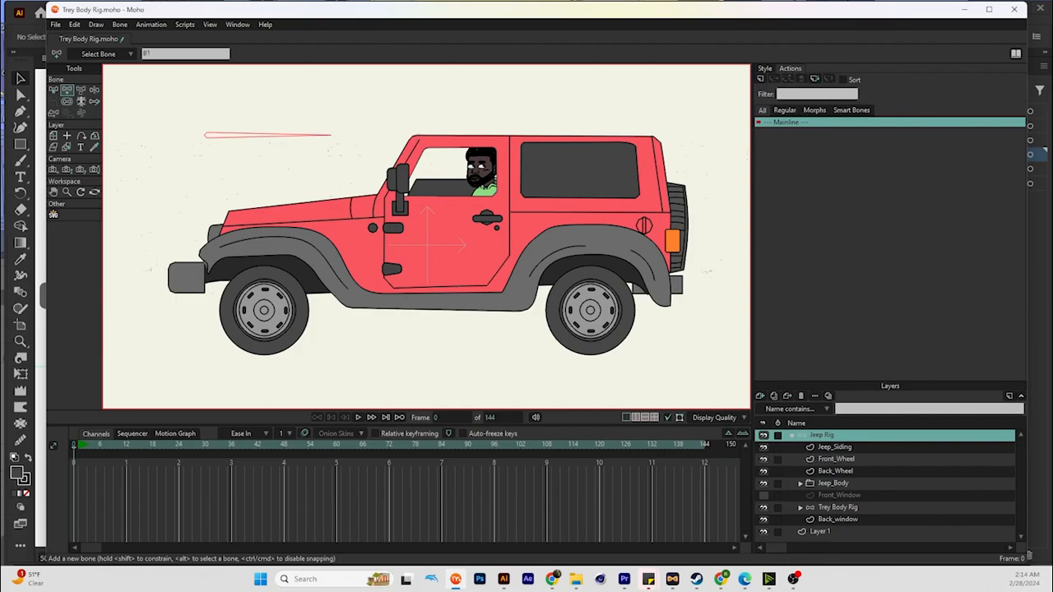
left_click(185, 53)
type("Shocks")
key("Return")
Make a smart bone dial from the Shocks bone with separate actions for positive and negative angles, and select the Shocks 2 action
left_click(119, 24)
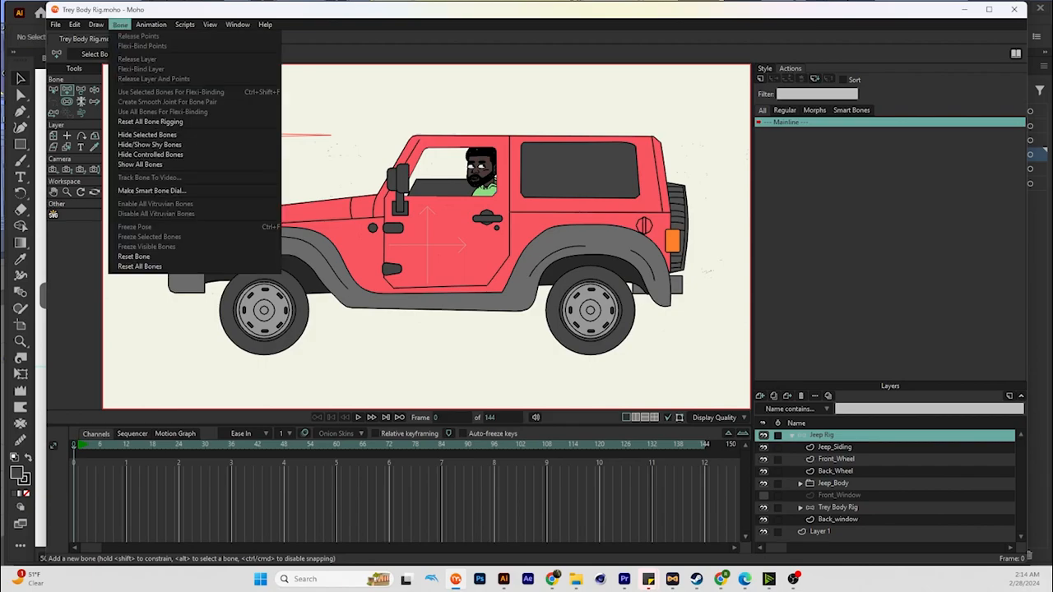
left_click(152, 190)
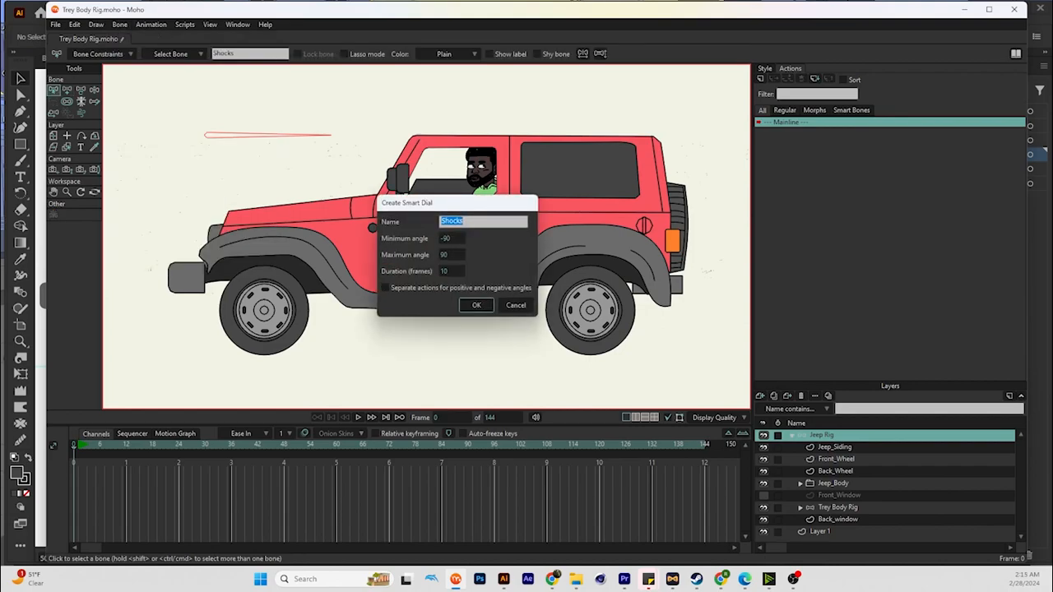
left_click(385, 287)
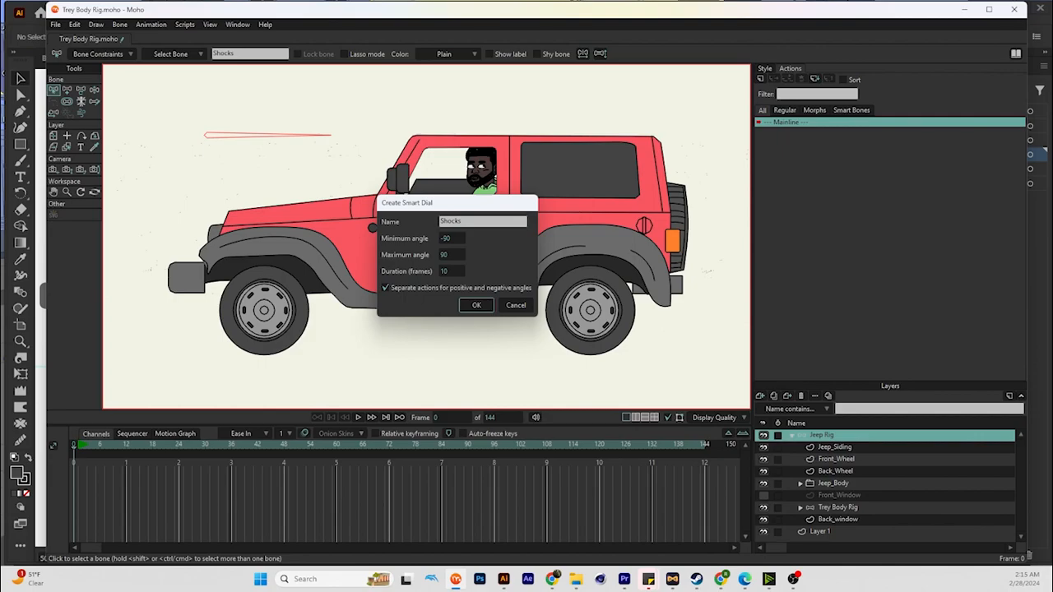
left_click(476, 304)
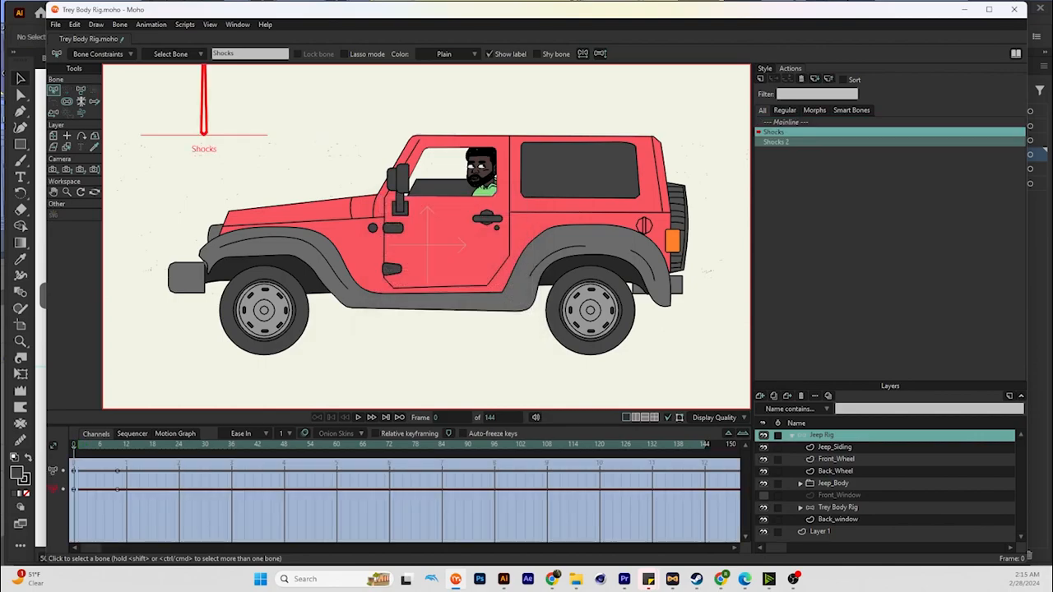
left_click(775, 141)
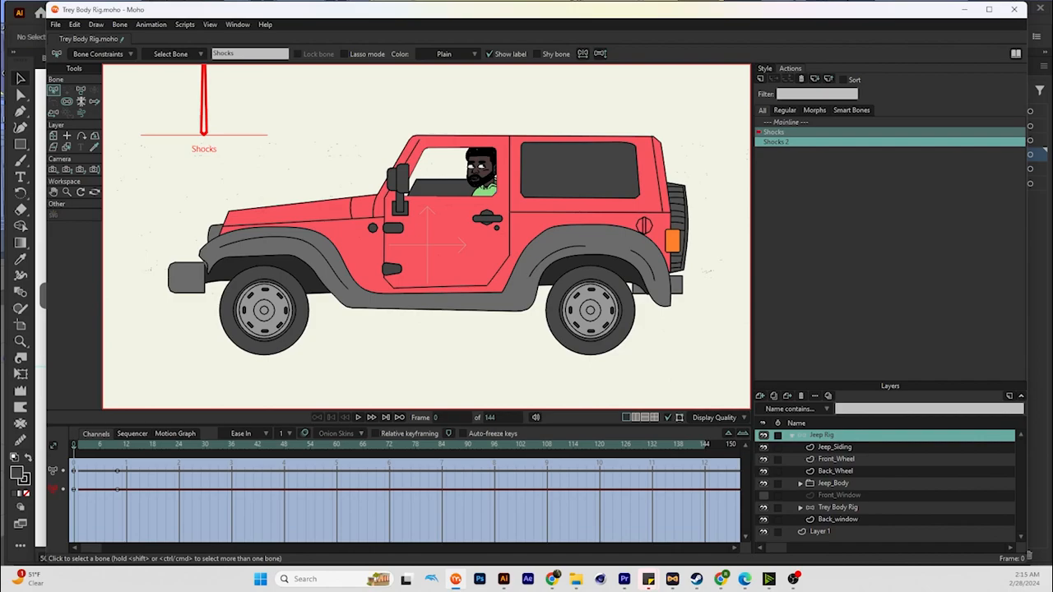
Scrub the Shocks action to frame 10 to check the dial's rotation, and open the Shocks 2 action at frame 0
double_click(774, 131)
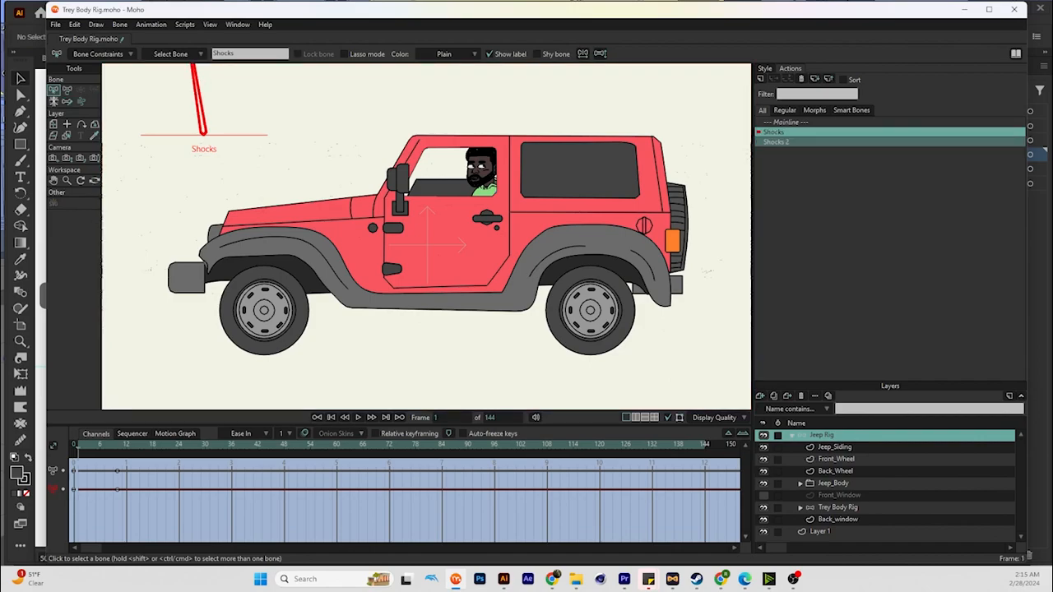
left_click_drag(77, 448, 117, 449)
double_click(776, 141)
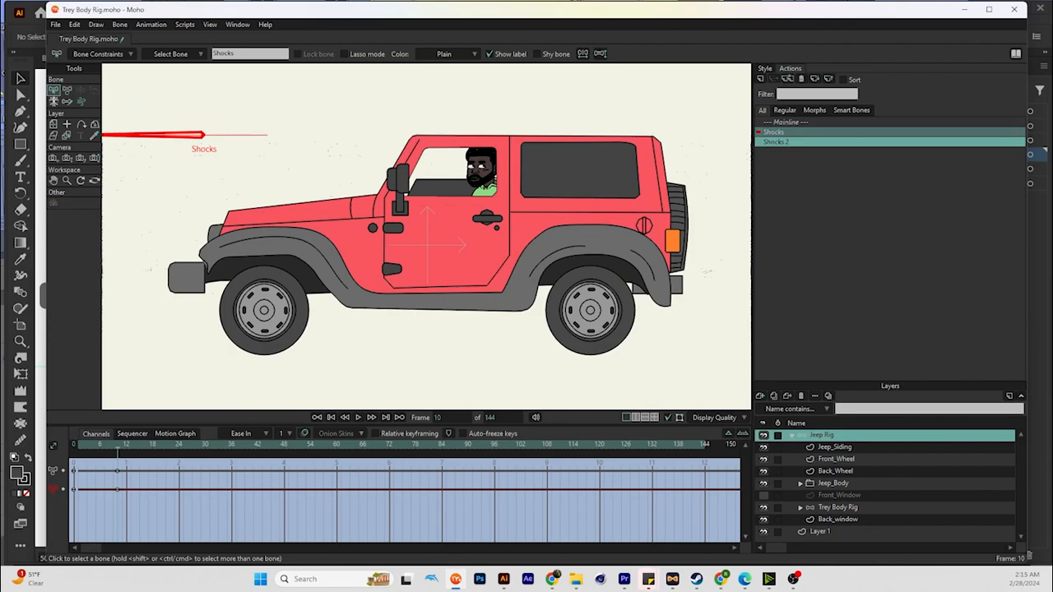
mouse_move(77, 448)
left_mouse_down()
mouse_move(116, 448)
mouse_move(73, 449)
left_mouse_up()
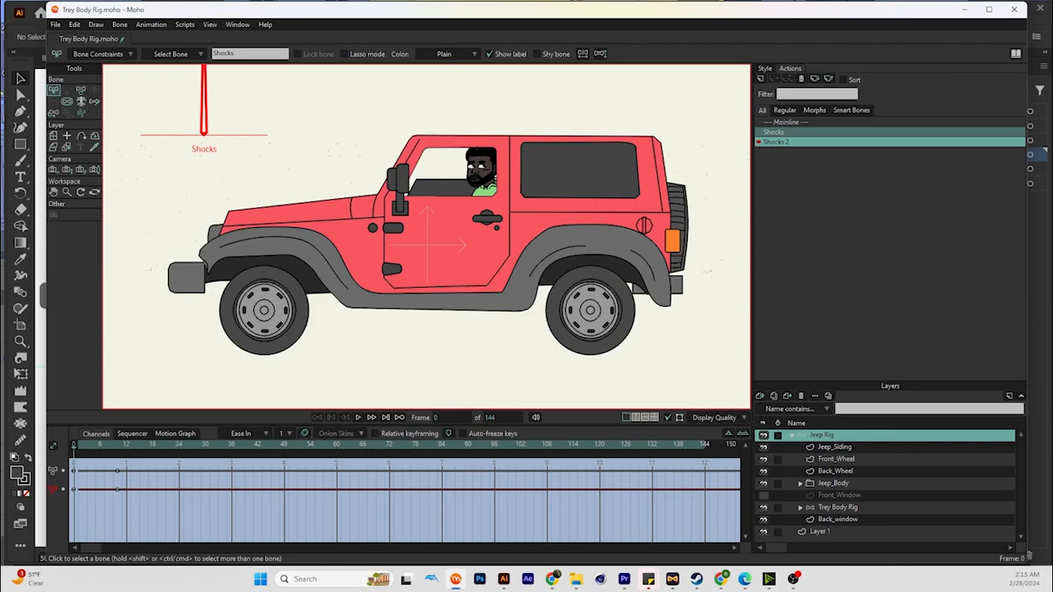
Select all points of the Jeep_Siding layer for transforming and go to frame 10 of the Shocks 2 action
left_click(835, 446)
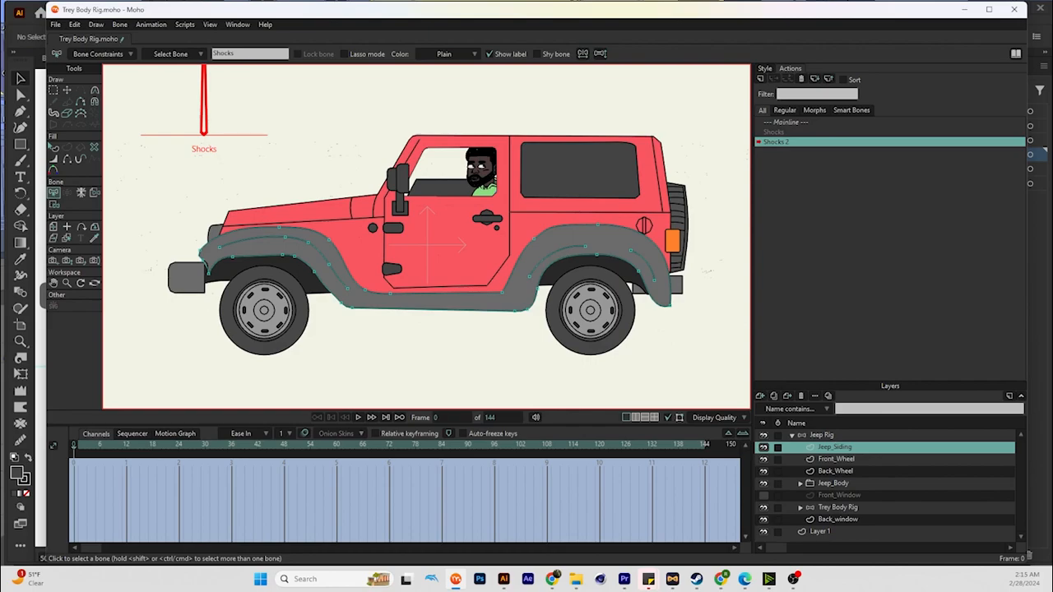
key("ctrl+a")
key("t")
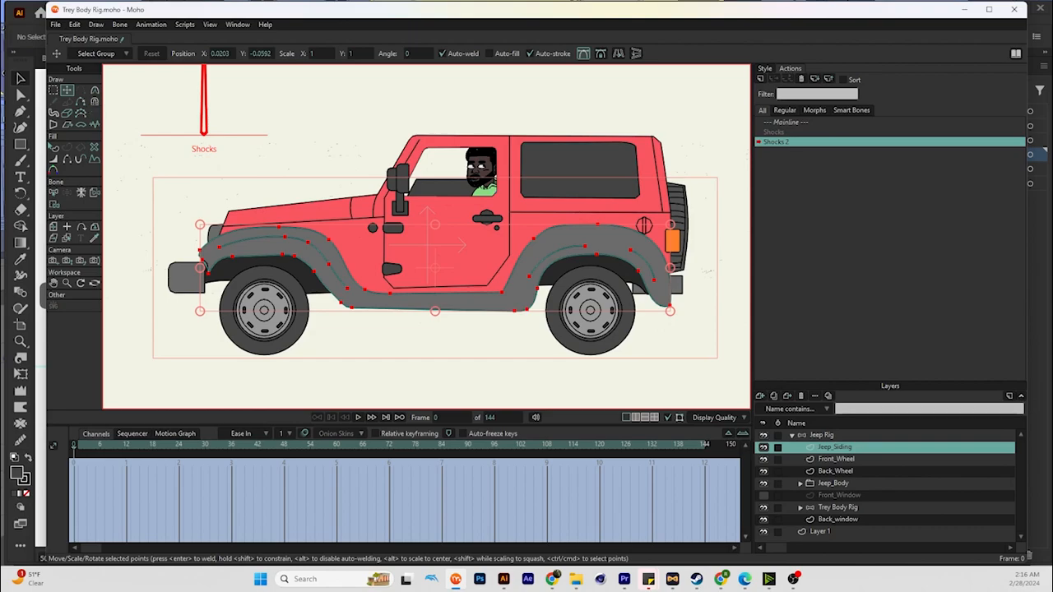
left_click(407, 53)
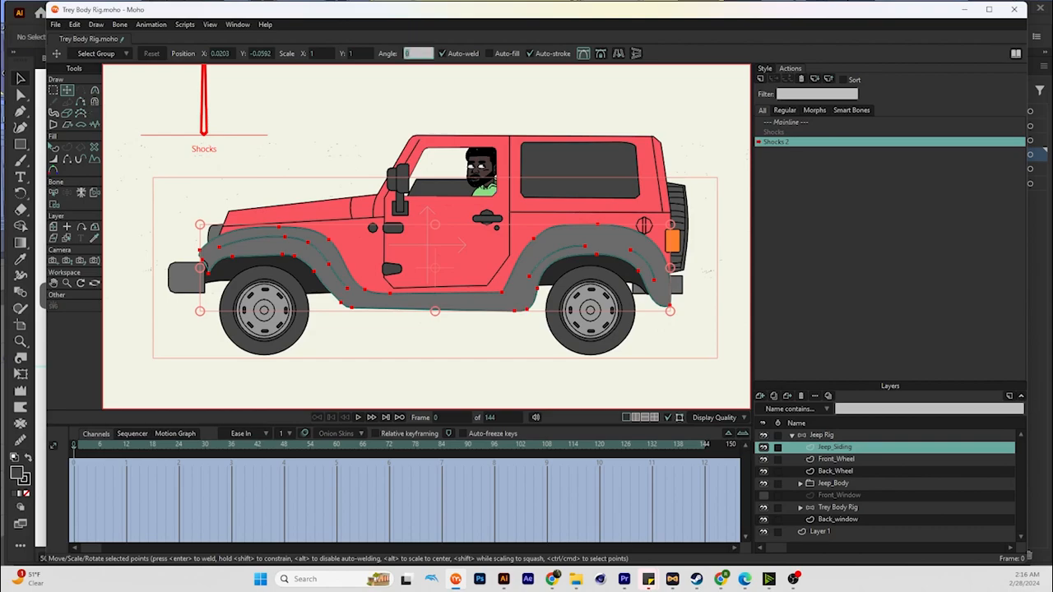
key("Return")
left_click(117, 447)
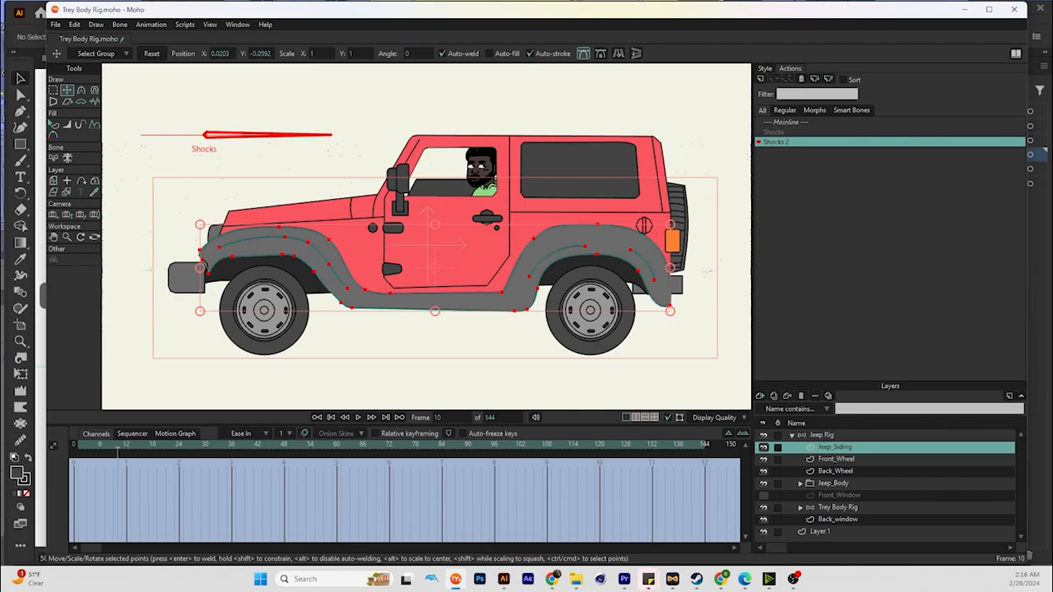
left_click(418, 54)
type("0")
key("Return")
left_click(418, 53)
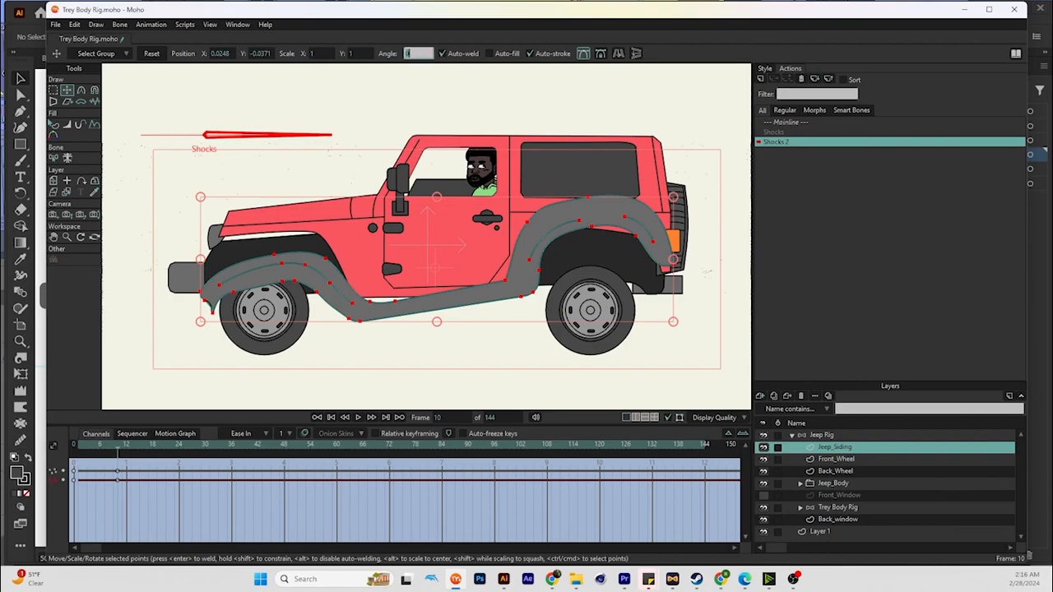
key("ctrl+z")
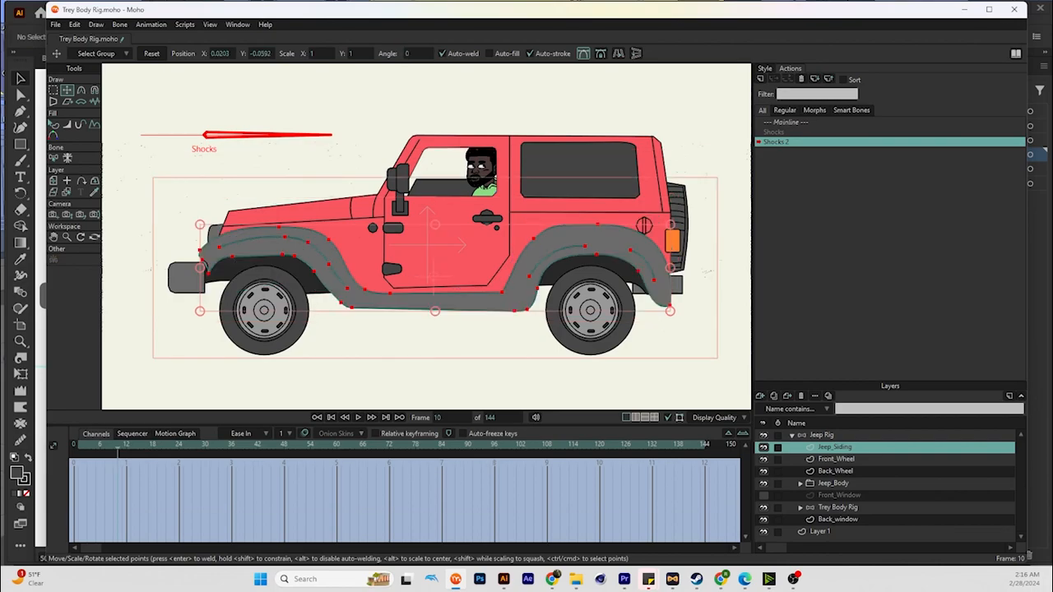
Rotate the selected Jeep_Siding points by -5 degrees at frame 10 of the Shocks 2 action
left_click(418, 54)
type("-5")
key("Return")
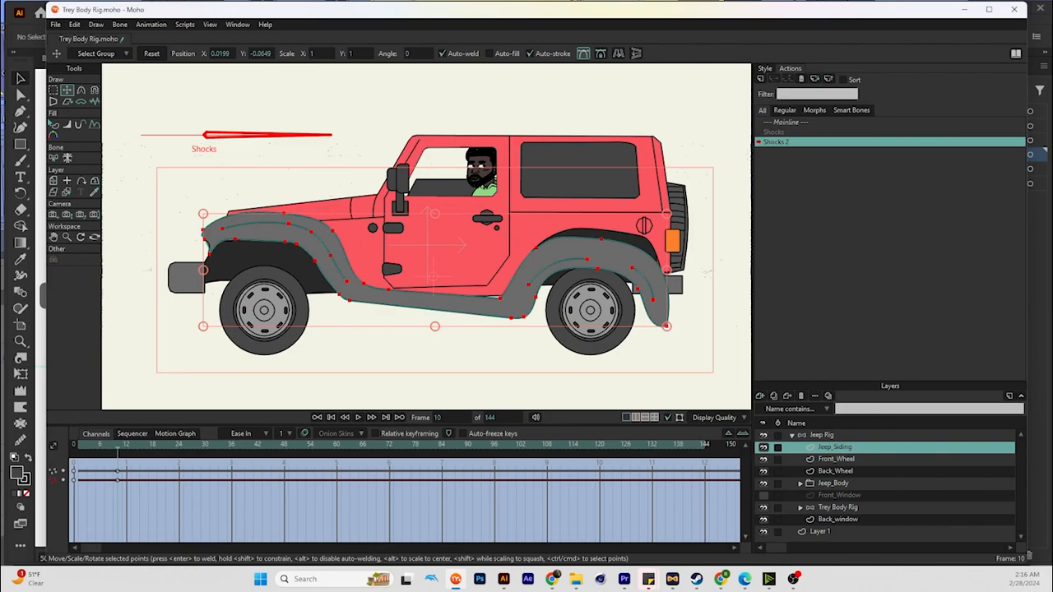
Open the Shocks action and rotate the Jeep_Siding points by 5 degrees at frame 10
double_click(775, 132)
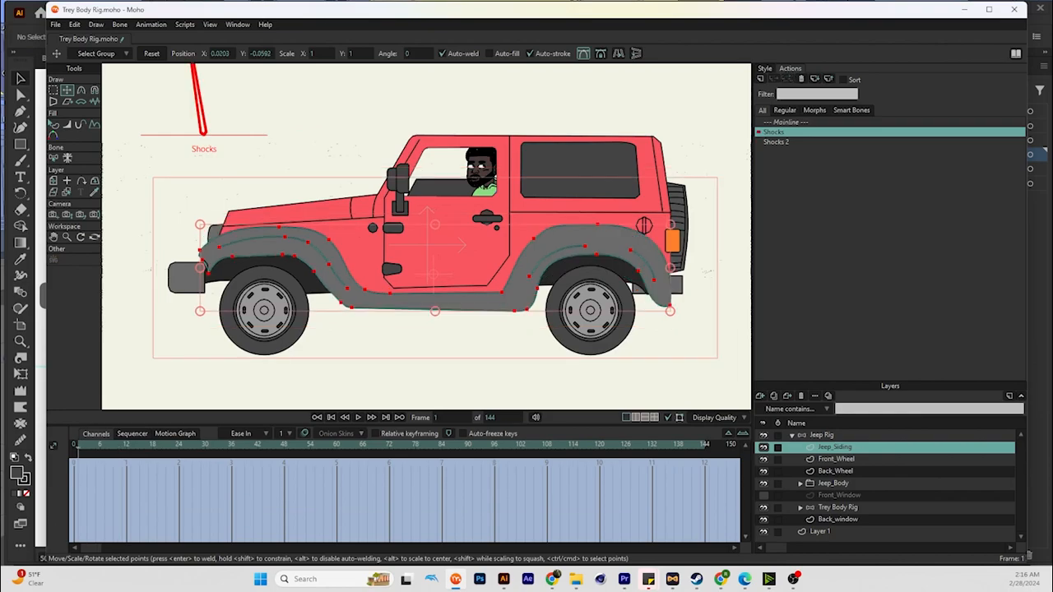
left_click(118, 445)
left_click(407, 53)
type("0")
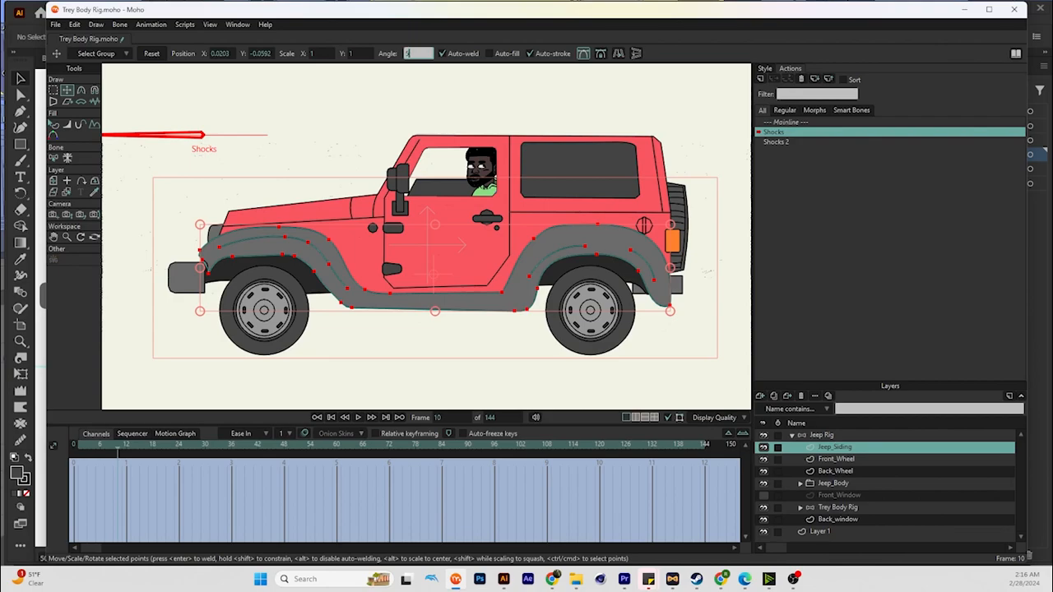
key("Return")
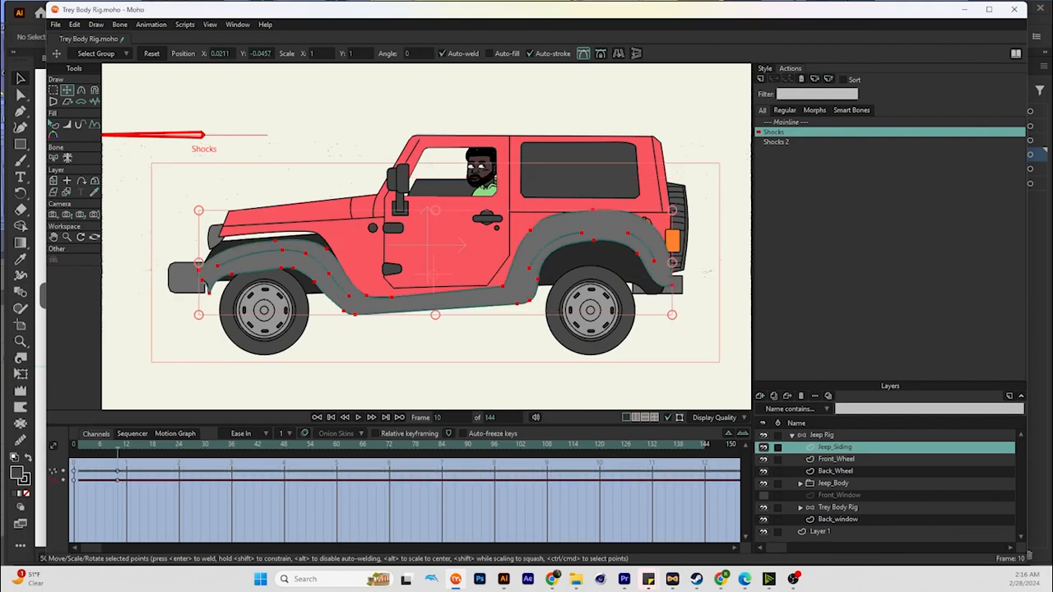
Expand the Jeep_Body group and rotate all points of its Body layer by 5 degrees at frame 10 of the Shocks action
left_click(833, 483)
left_click(800, 483)
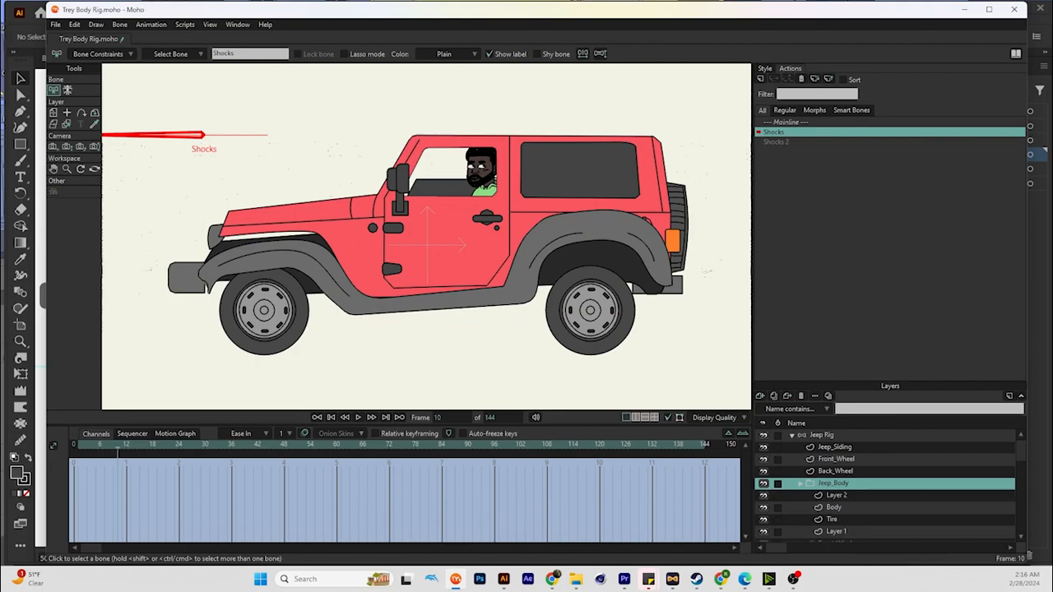
left_click(836, 495)
left_click(833, 507)
scroll(885, 489, "down", 1)
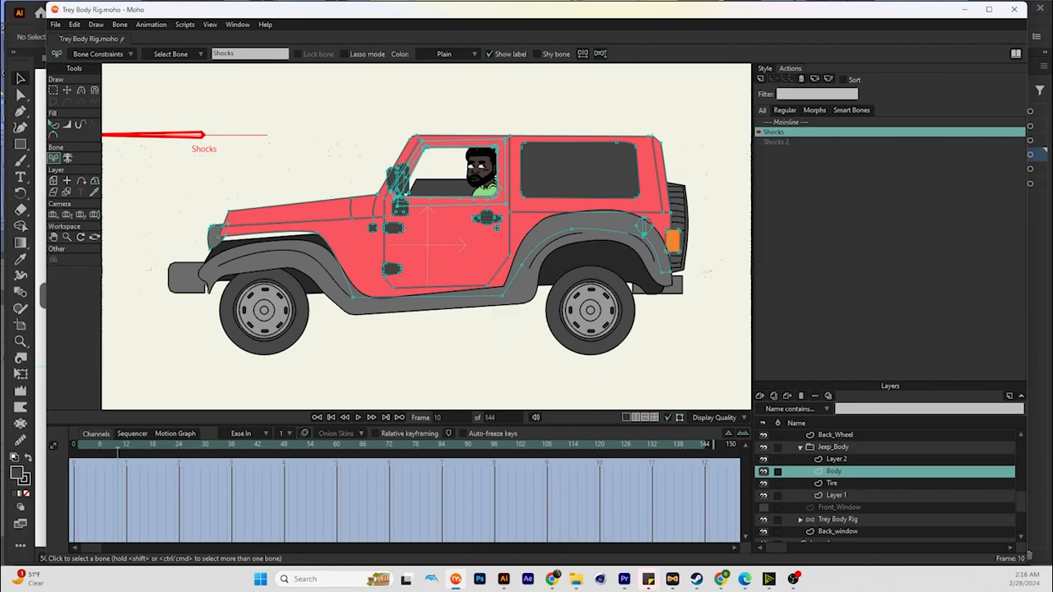
key("ctrl+a")
left_click(66, 90)
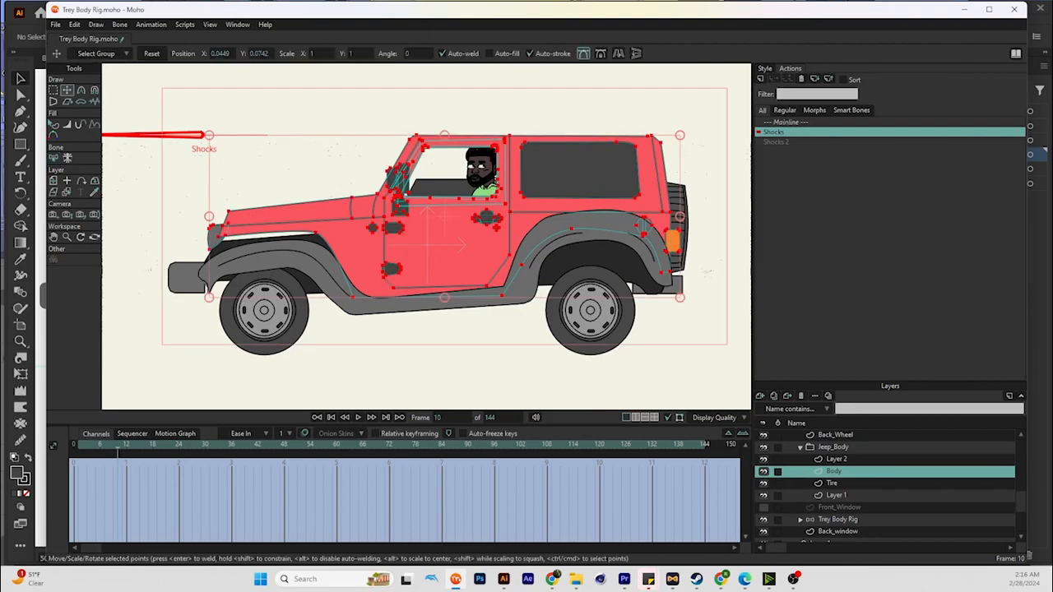
left_click(417, 53)
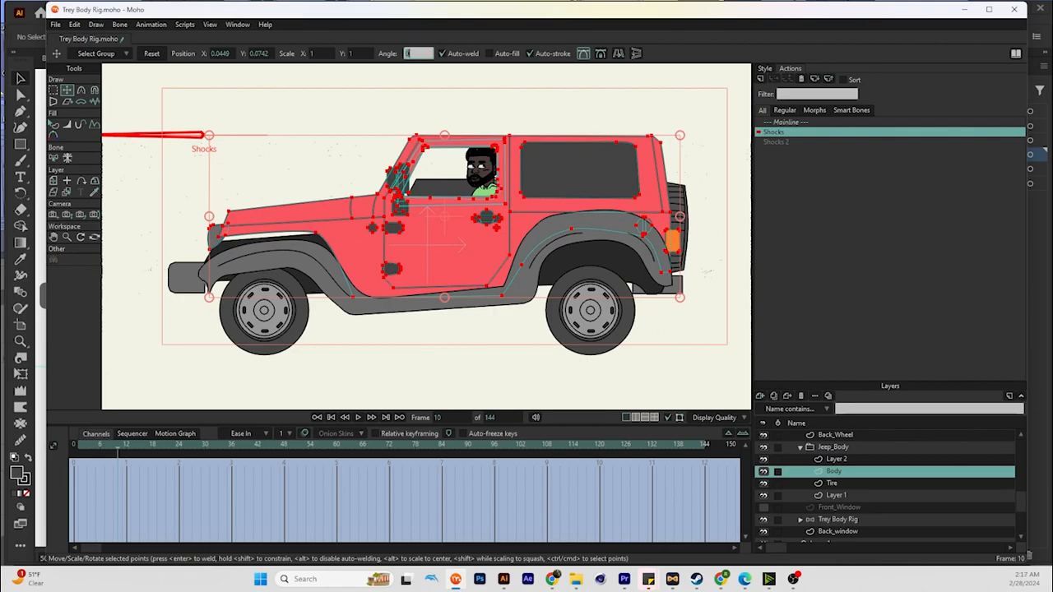
type("5")
key("Return")
Rotate the Body points by -5 degrees in the Shocks 2 action and move the resulting keyframes to frame 10
double_click(776, 142)
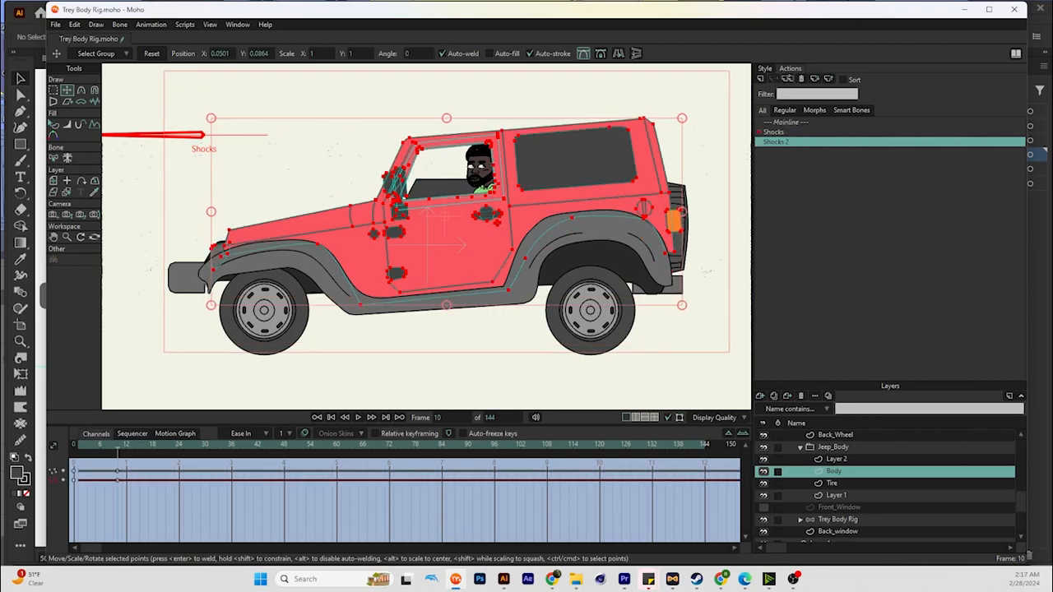
left_click(418, 53)
type("-5")
key("Return")
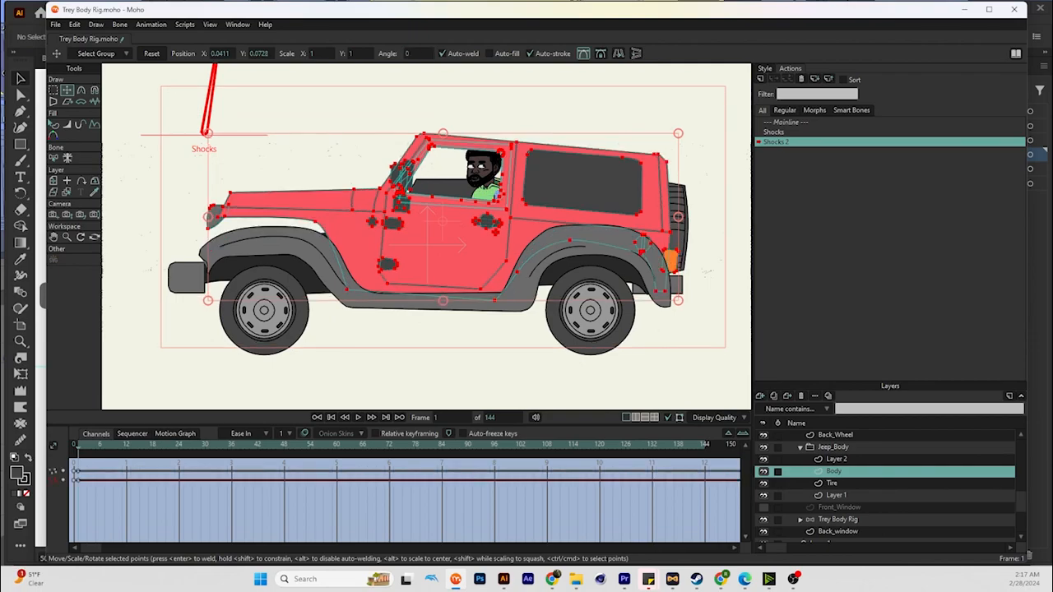
left_click_drag(78, 472, 117, 472)
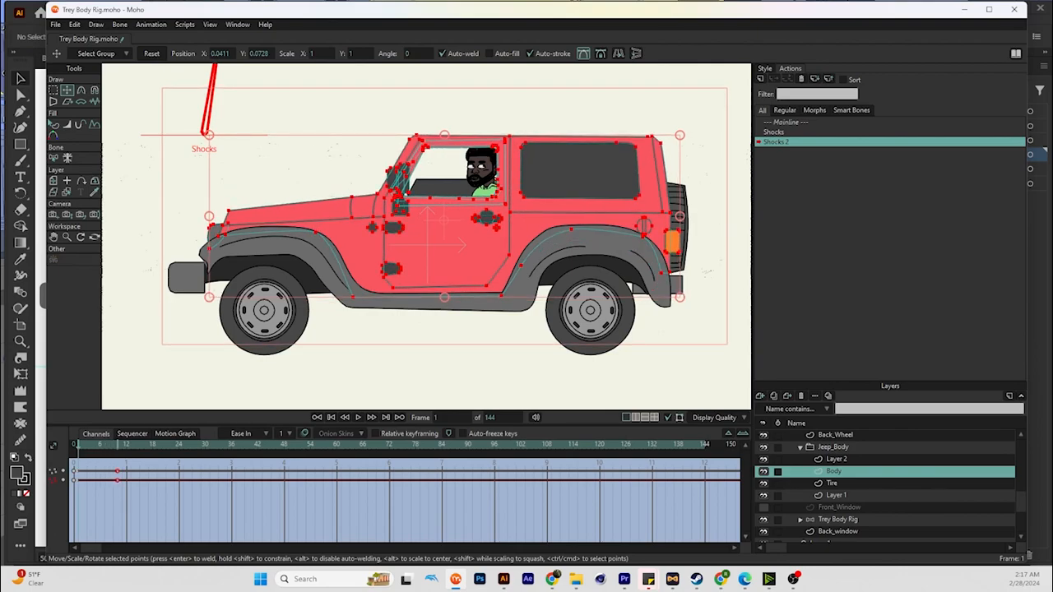
Scrub the Shocks 2 action back to frame 0 and out to frame 10 with Jeep_Body's Layer 1 as the edited layer
mouse_move(79, 446)
left_mouse_down()
mouse_move(130, 446)
mouse_move(74, 447)
left_mouse_up()
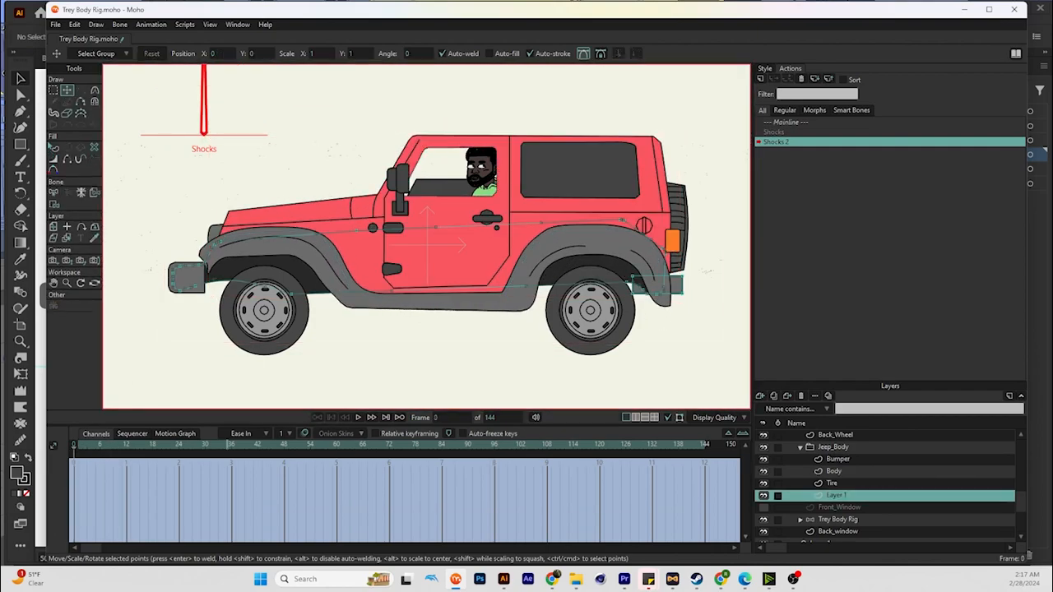
key("Right")
left_click_drag(78, 447, 117, 447)
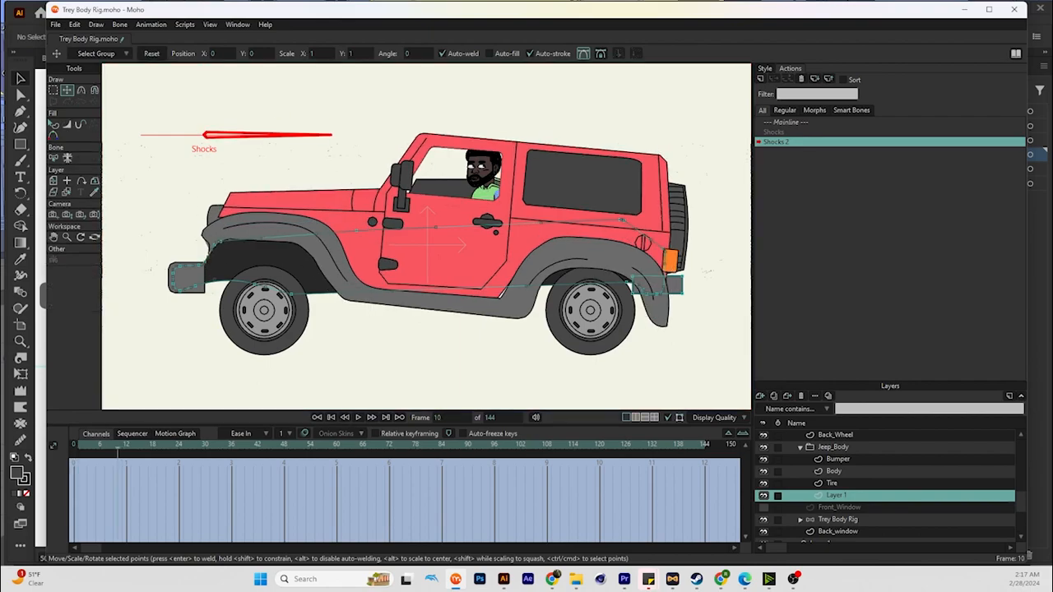
left_click(407, 52)
key("BackSpace")
key("Return")
left_click(407, 53)
key("BackSpace")
type("-5")
key("Return")
Select all points of Layer 1 in Jeep_Body and rotate them by -5 degrees at frame 10 of the Shocks 2 action
key("ctrl+a")
left_click(417, 53)
key("BackSpace")
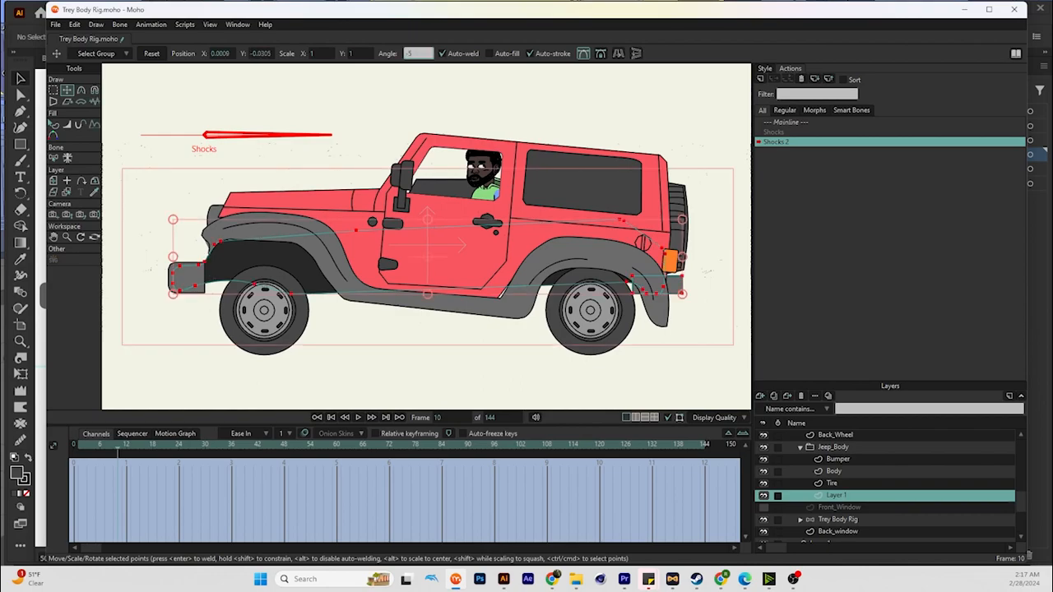
type("-5")
key("Return")
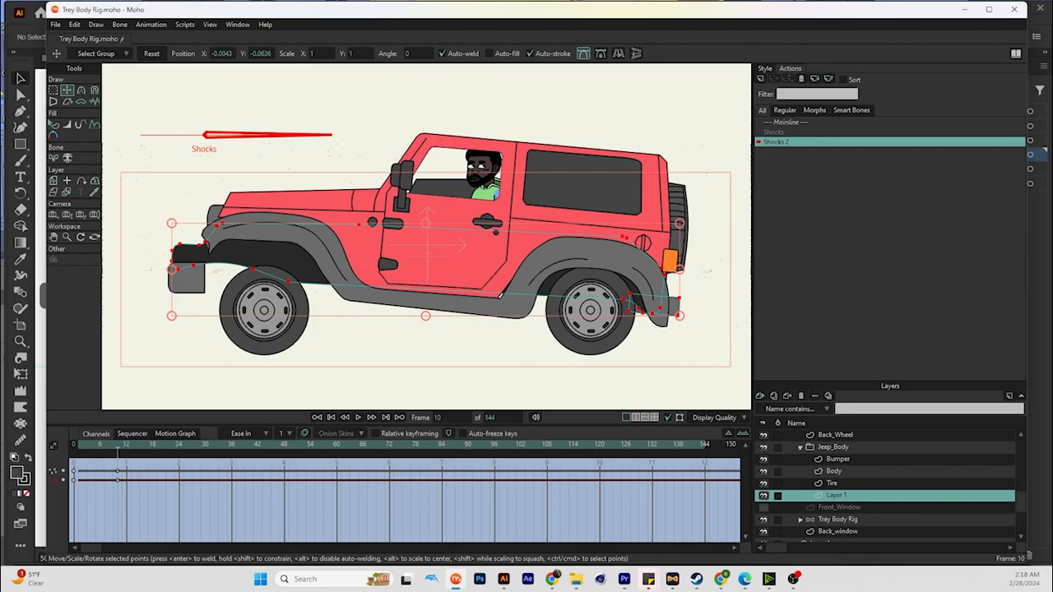
Rename Layer 1 in the Jeep_Body group as Frame
double_click(836, 496)
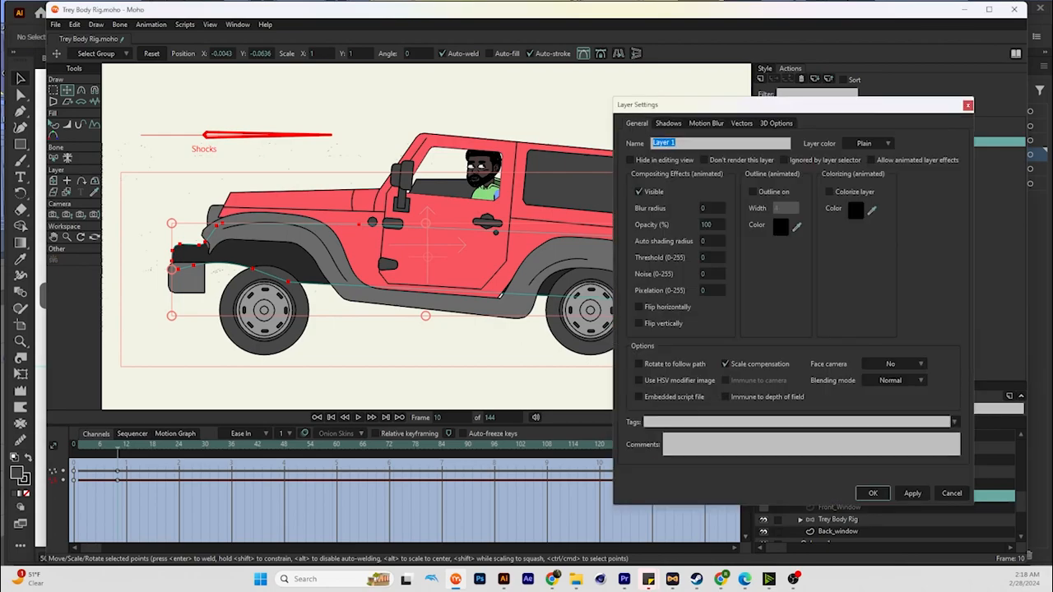
type("Frame")
key("Return")
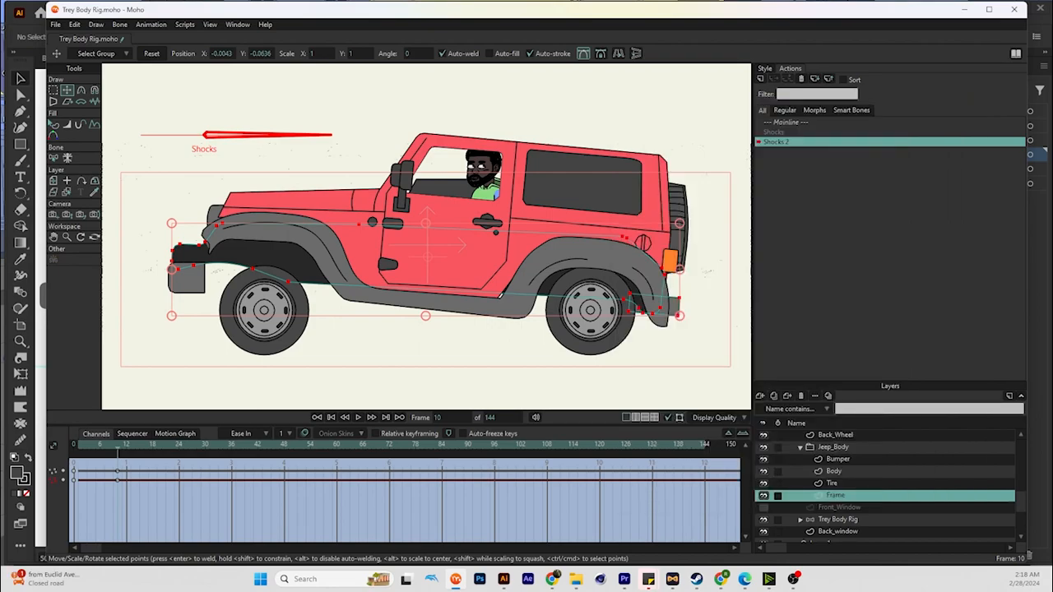
Rotate the Frame layer's points by 5 degrees in the Shocks action, move the keyframes to frame 10 and go to that frame
double_click(774, 132)
left_click(418, 54)
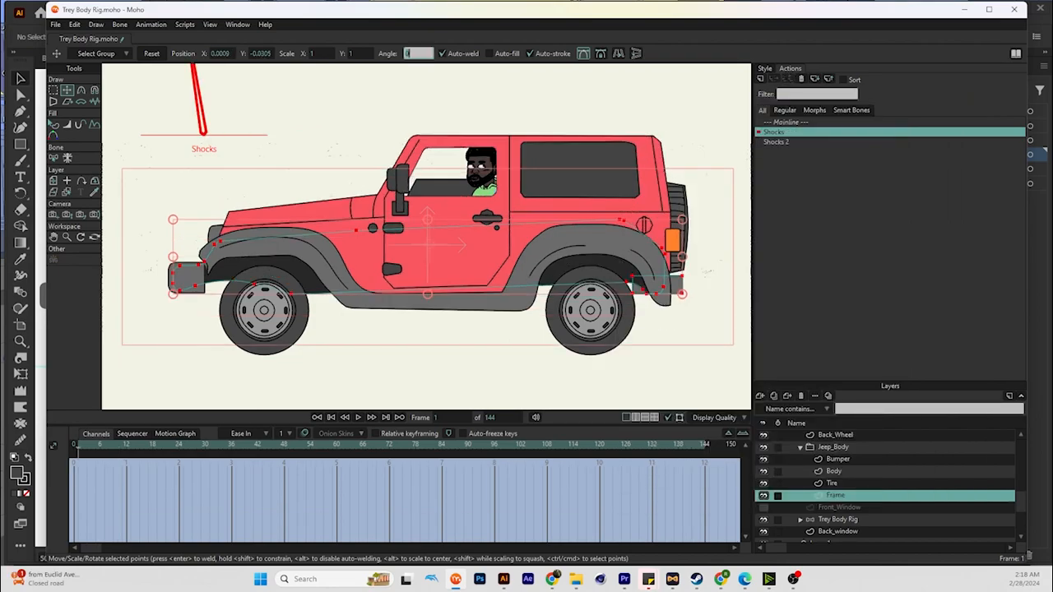
type("5")
key("Return")
left_click_drag(78, 480, 117, 480)
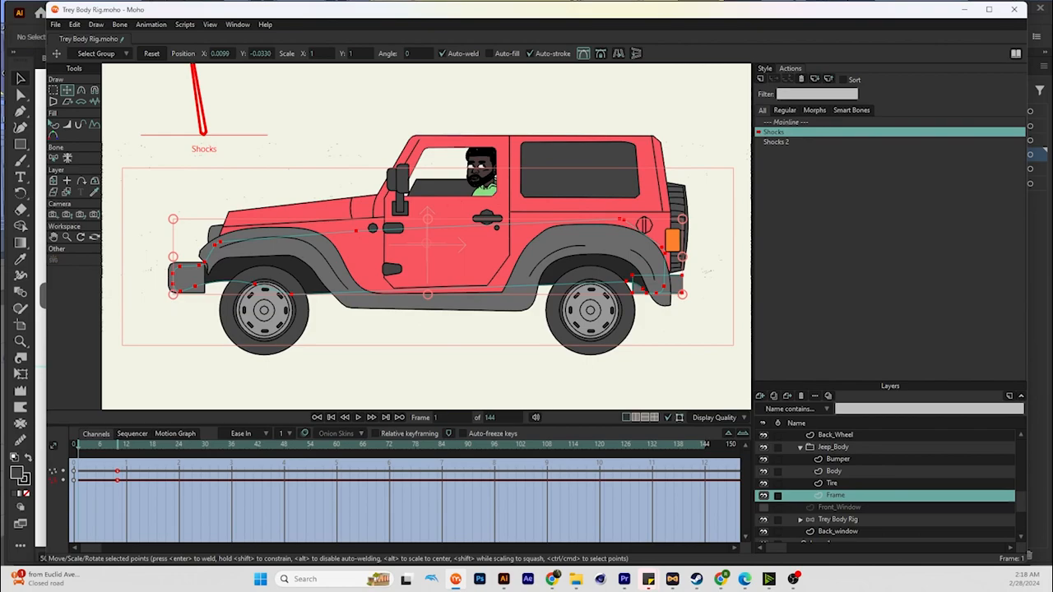
left_click(115, 445)
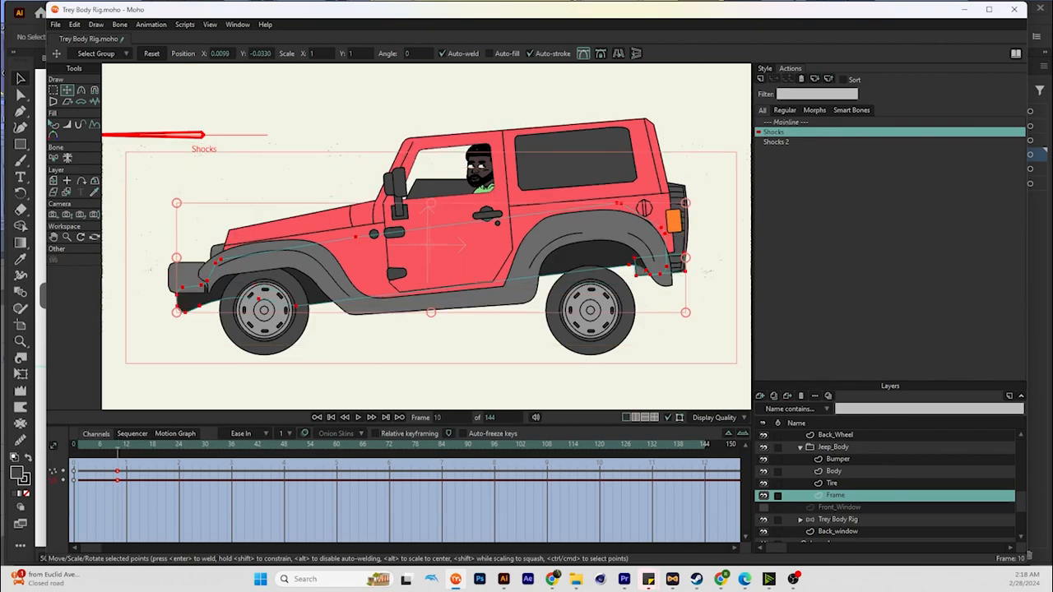
mouse_move(117, 445)
left_mouse_down()
mouse_move(73, 445)
mouse_move(139, 445)
mouse_move(76, 445)
mouse_move(117, 445)
left_mouse_up()
Move all Bumper points down over the frame's front end and rotate them by 5 degrees at frame 10 of the Shocks action
left_click(837, 460)
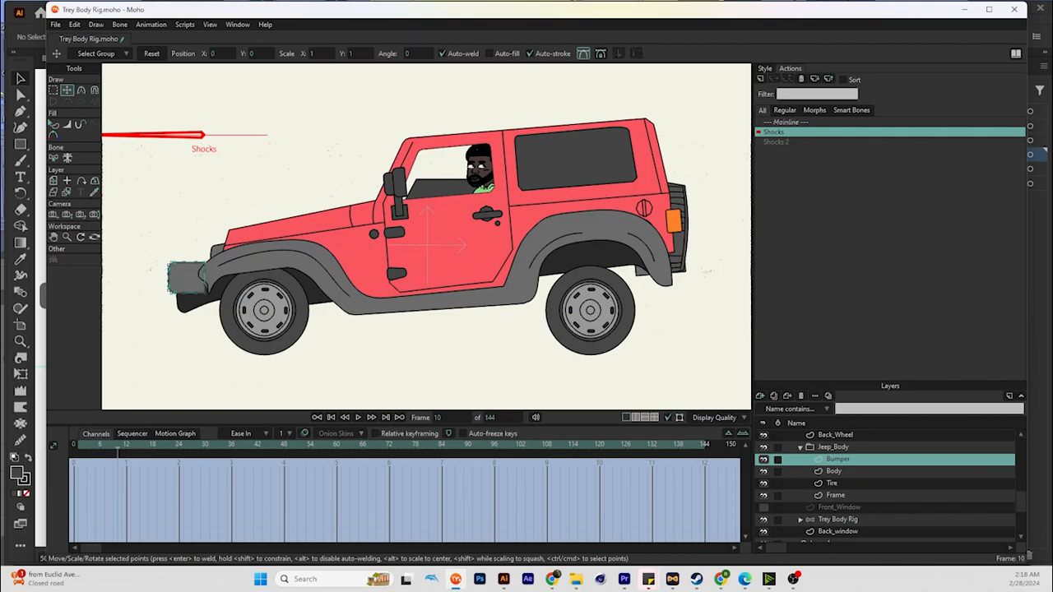
key("ctrl+a")
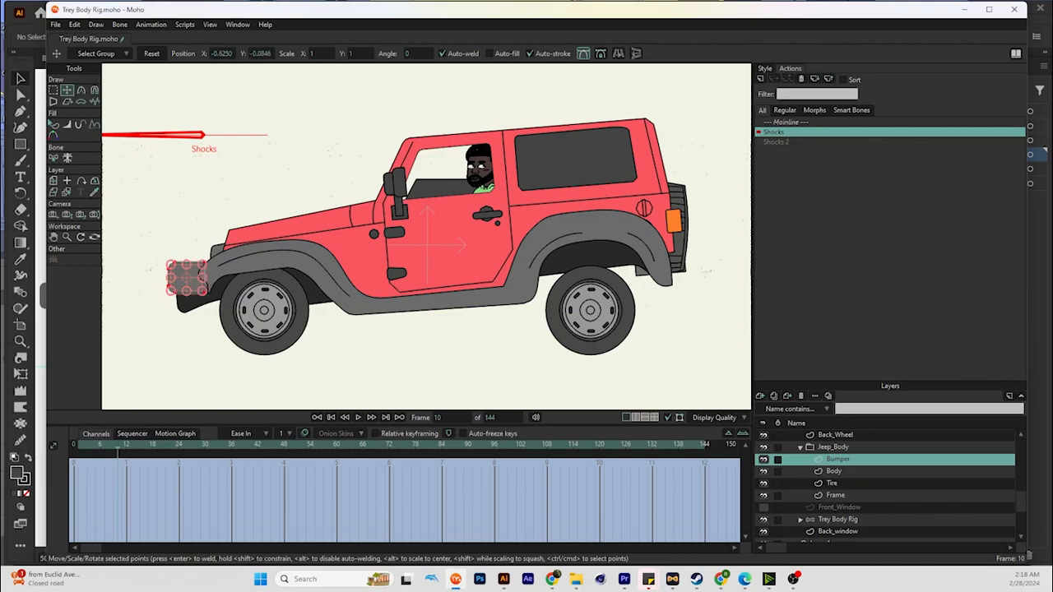
scroll(185, 296, "up", 2)
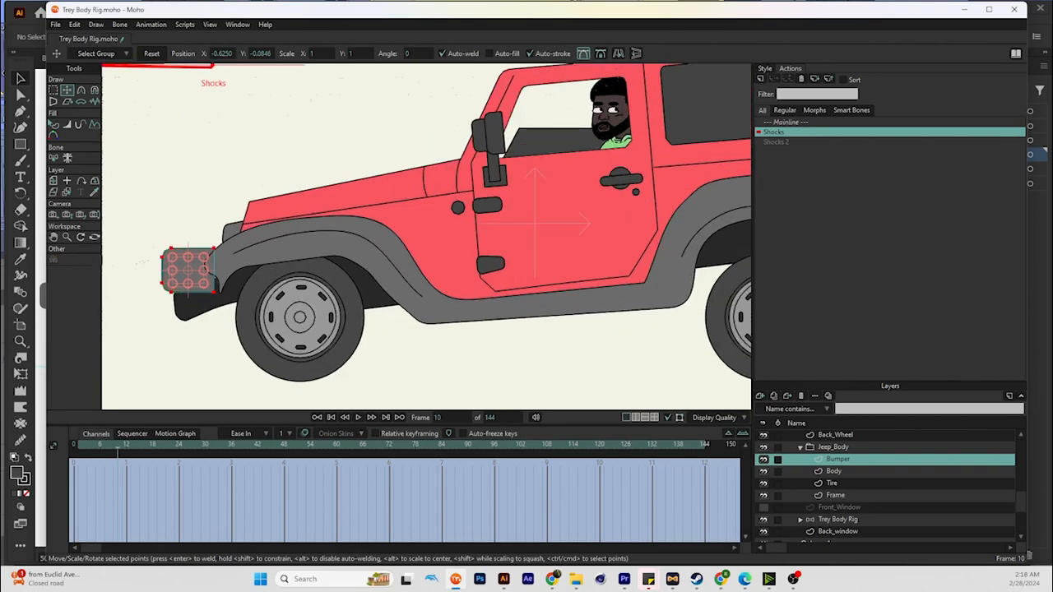
left_click_drag(189, 291, 189, 319)
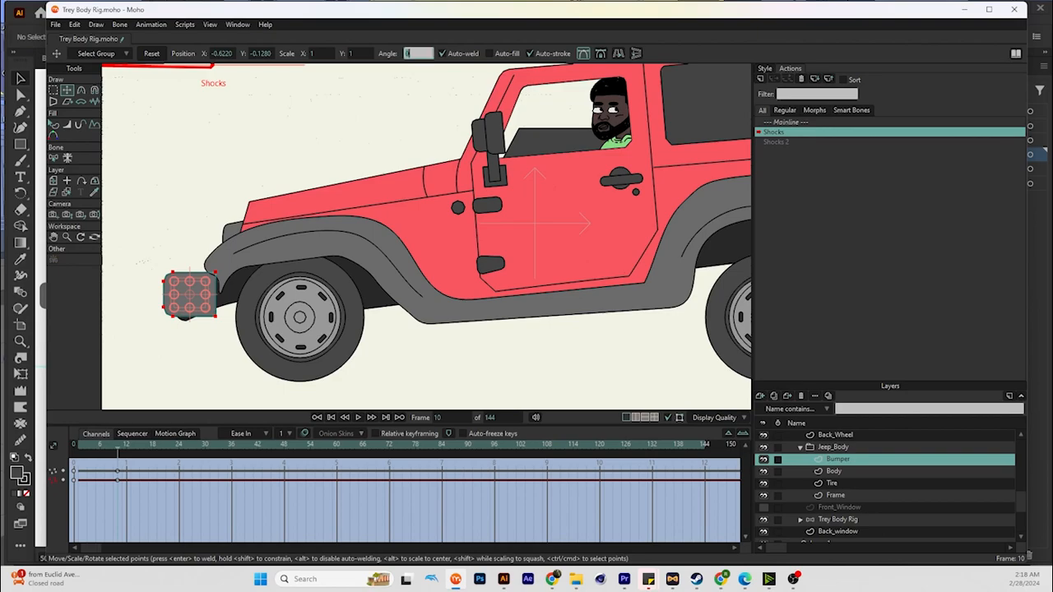
type("5")
key("Return")
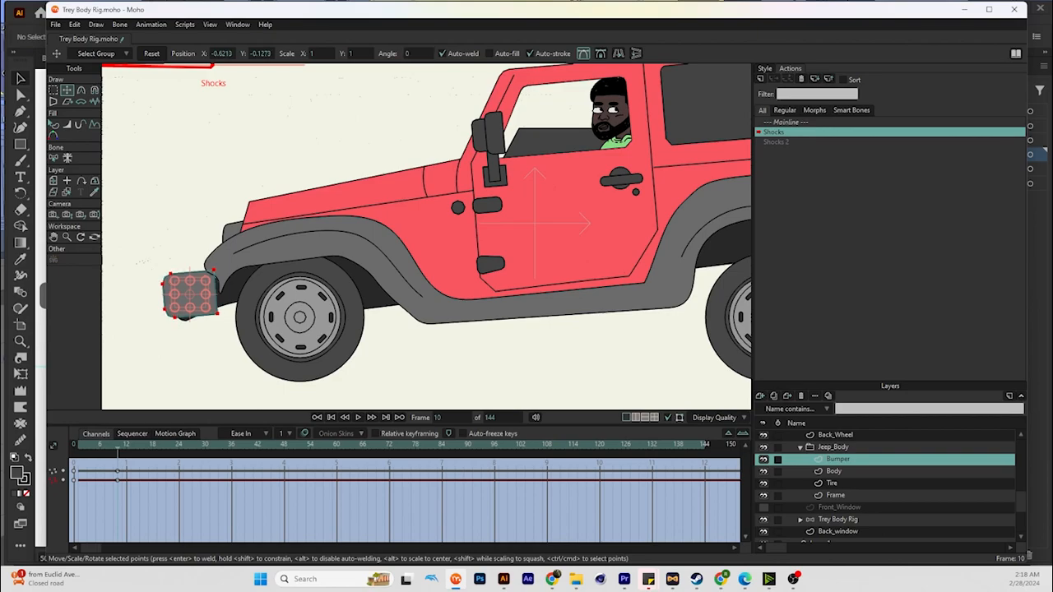
left_click_drag(189, 295, 190, 302)
mouse_move(118, 452)
left_mouse_down()
mouse_move(75, 451)
mouse_move(117, 451)
left_mouse_up()
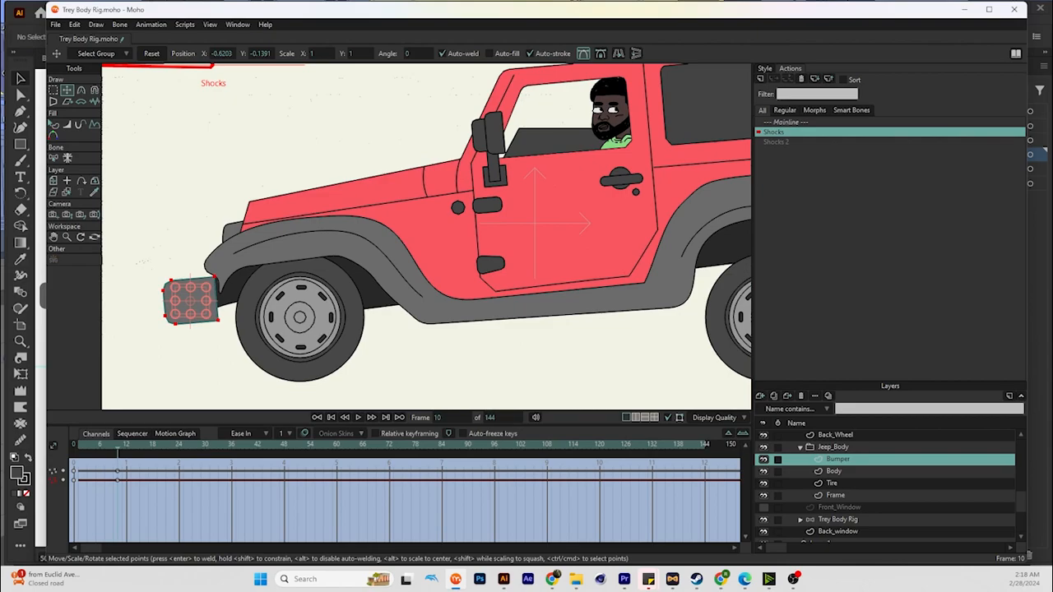
Move all Bumper points up over the frame's front end and rotate them by -5 degrees at frame 10 of the Shocks 2 action
double_click(775, 142)
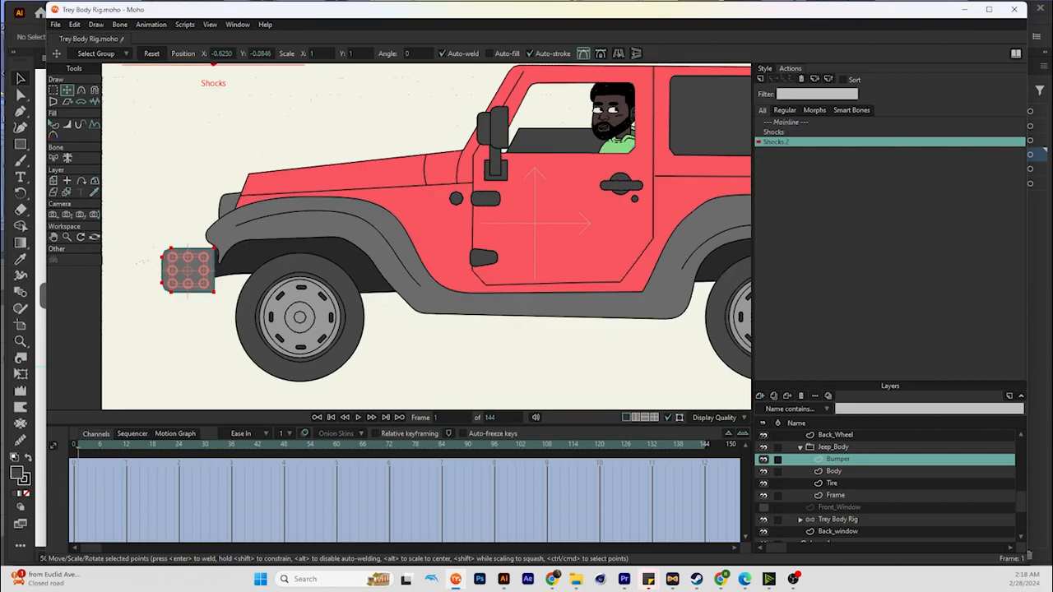
left_click_drag(77, 452, 117, 452)
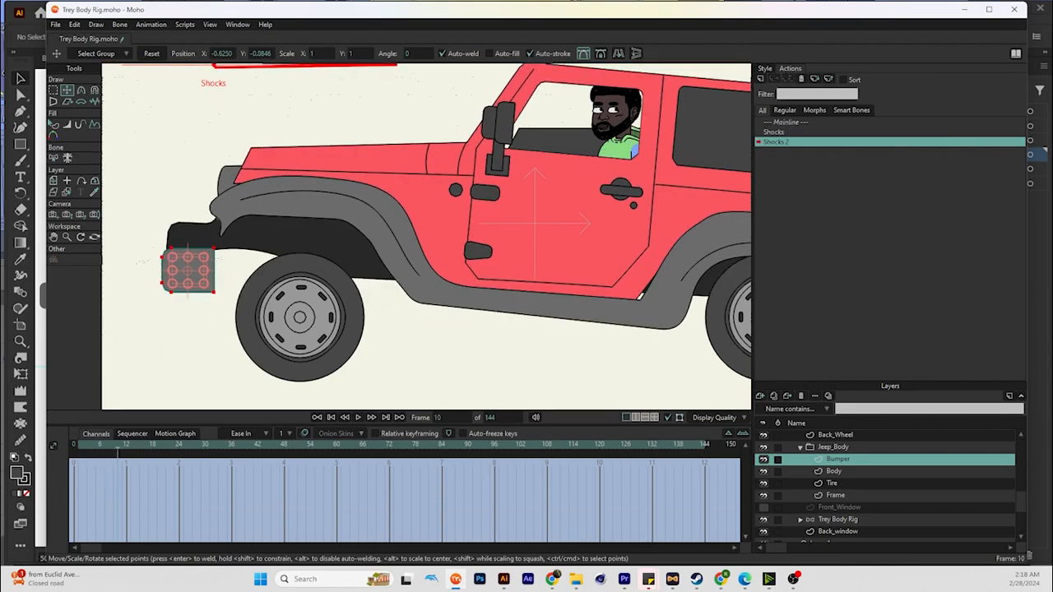
left_click_drag(188, 270, 188, 236)
left_click(418, 52)
type("-5")
key("Return")
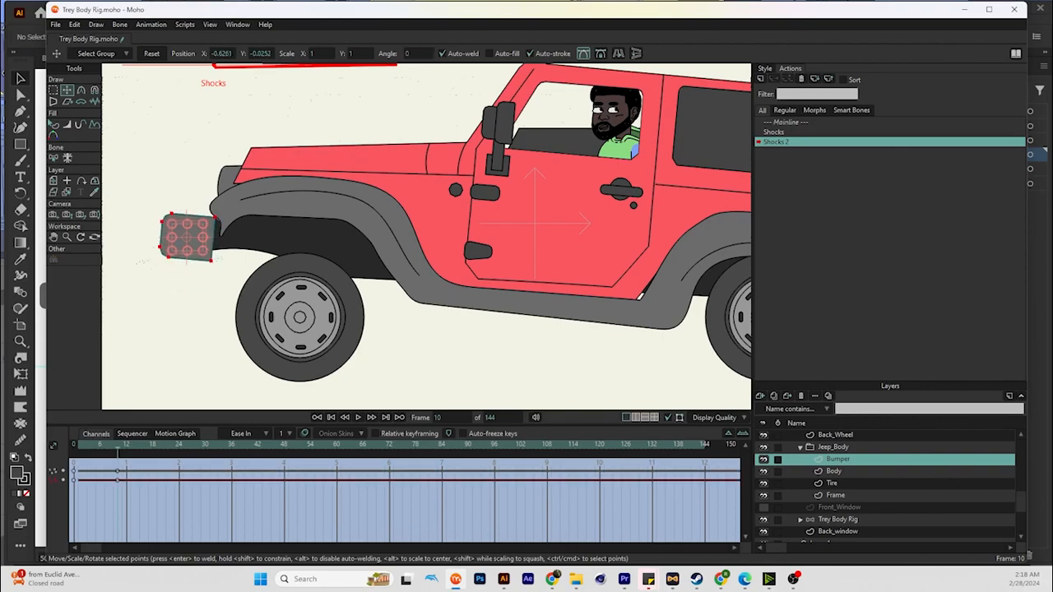
left_click_drag(117, 445, 74, 444)
double_click(786, 122)
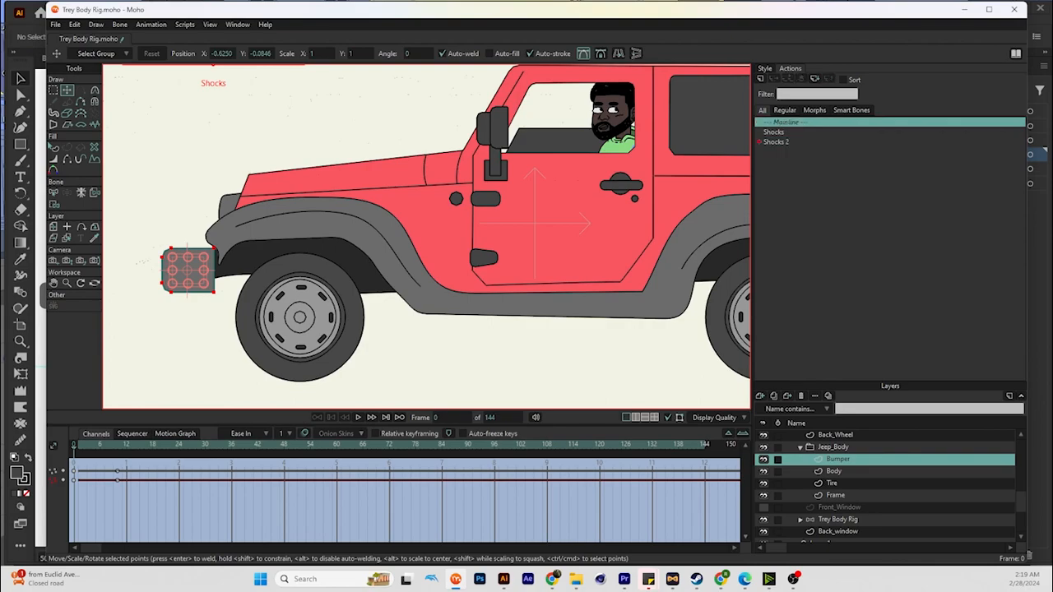
Select all points of the Tire layer and rotate them by -5 degrees at frame 10 of the Shocks 2 action
left_click(835, 495)
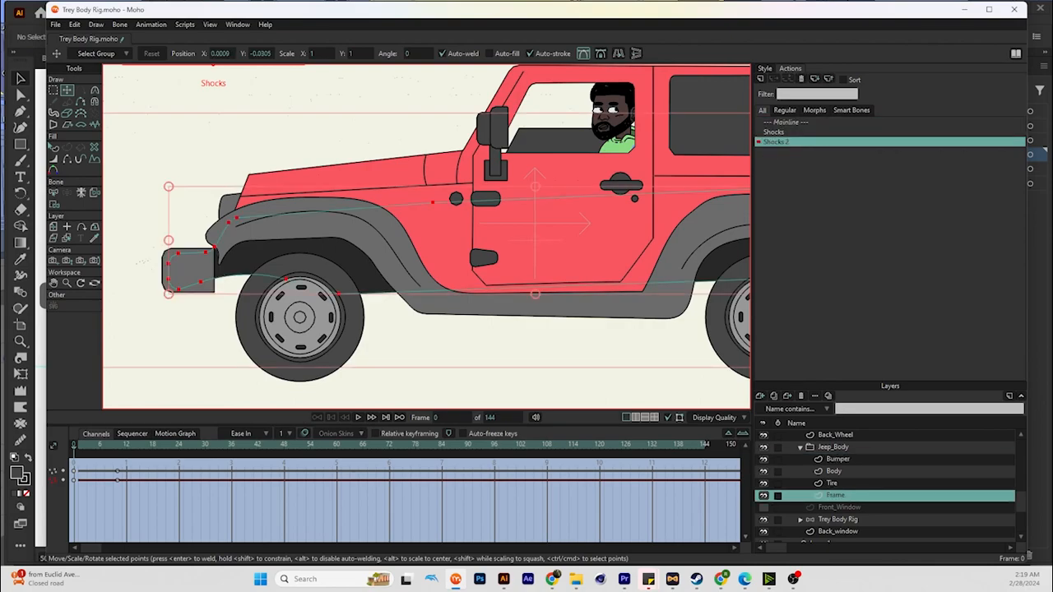
left_click(832, 483)
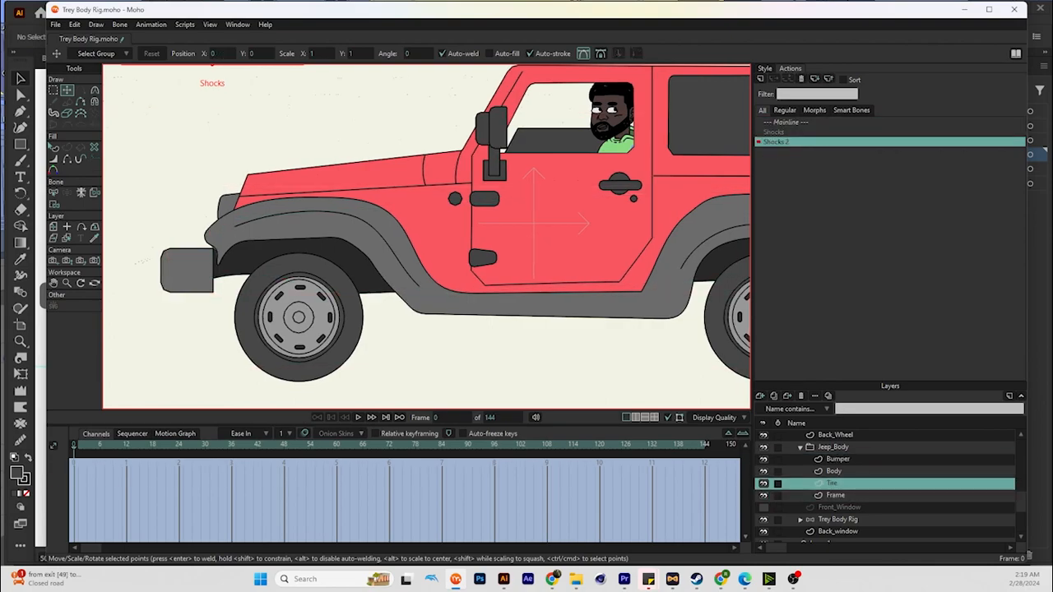
left_click_drag(534, 224, 217, 236)
key("ctrl+a")
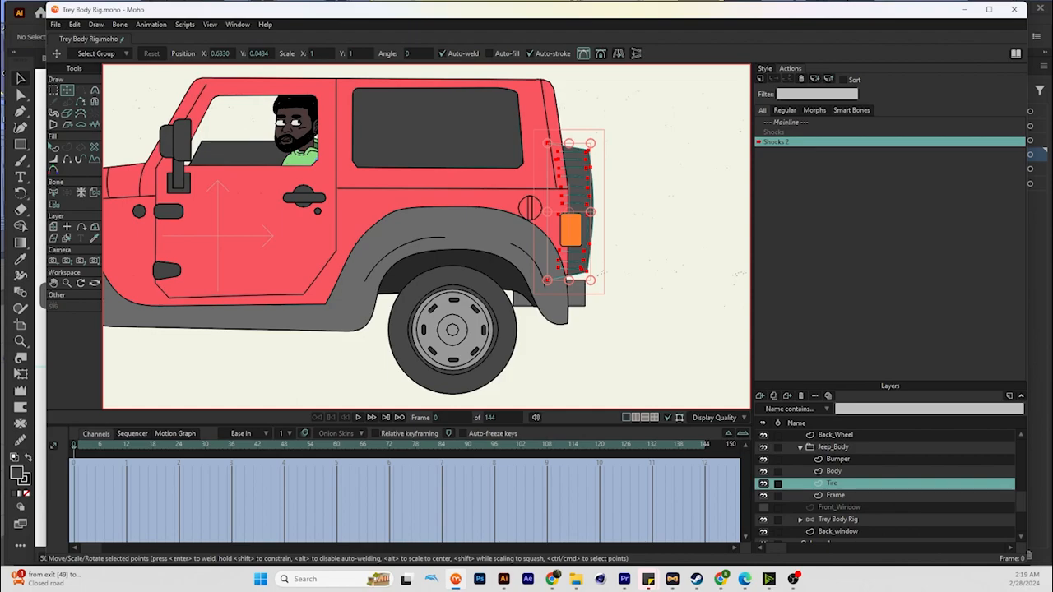
left_click(118, 446)
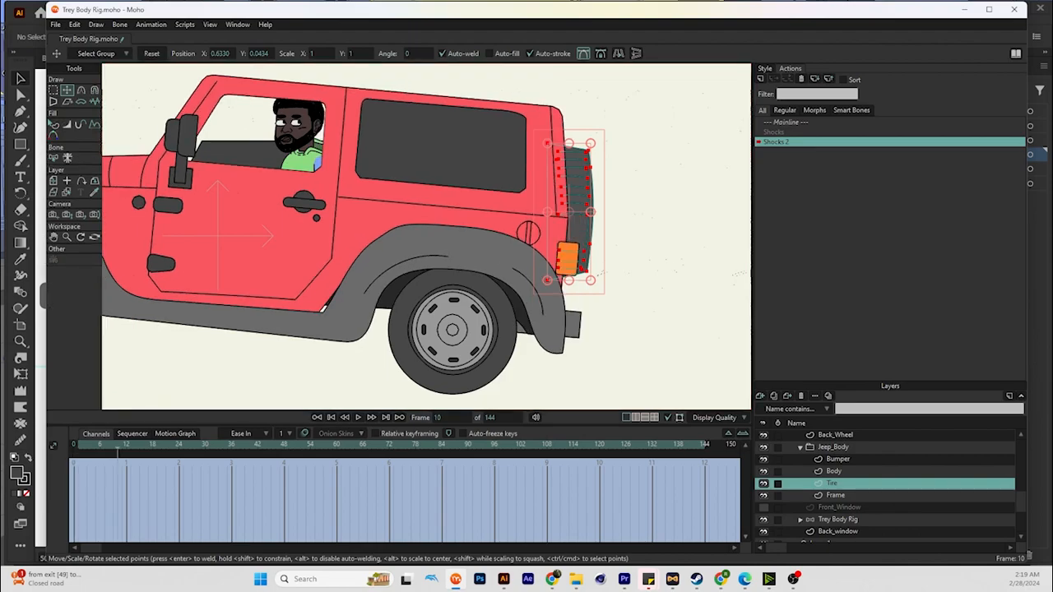
left_click(418, 53)
type("-5")
key("Return")
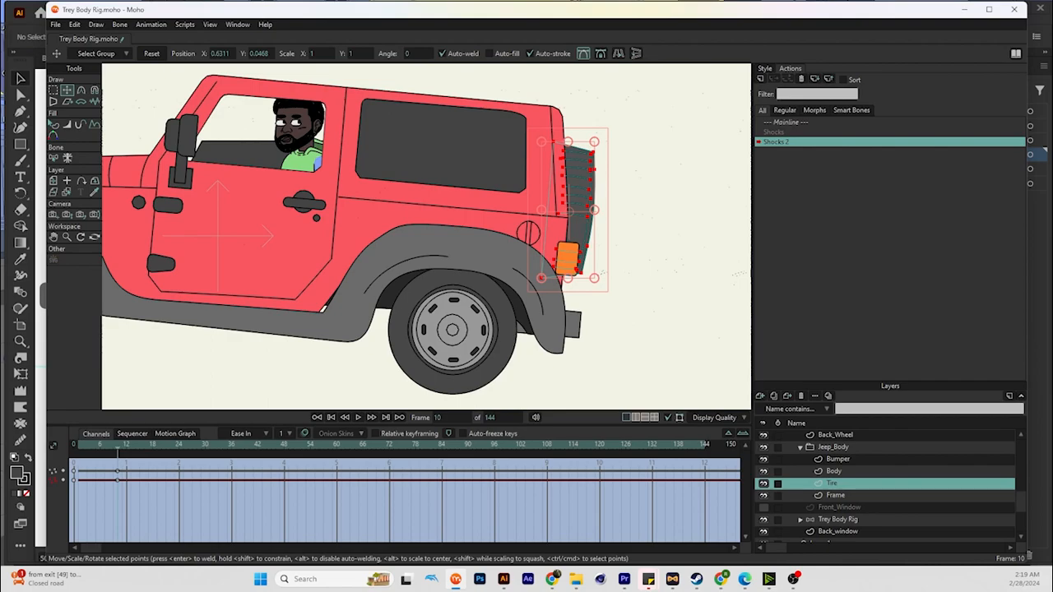
Move the Tire points down to about X 0.6278, Y -0.0060 against the jeep's rear at frame 10 of the Shocks 2 action
left_click_drag(118, 444, 73, 444)
scroll(585, 263, "up", 3)
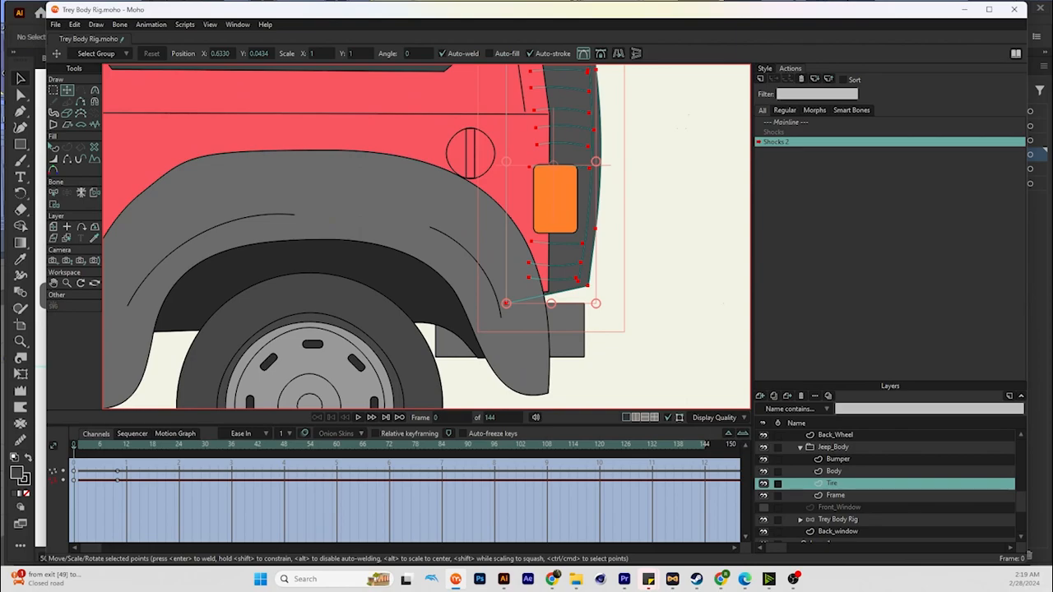
left_click(117, 445)
left_click_drag(564, 198, 562, 252)
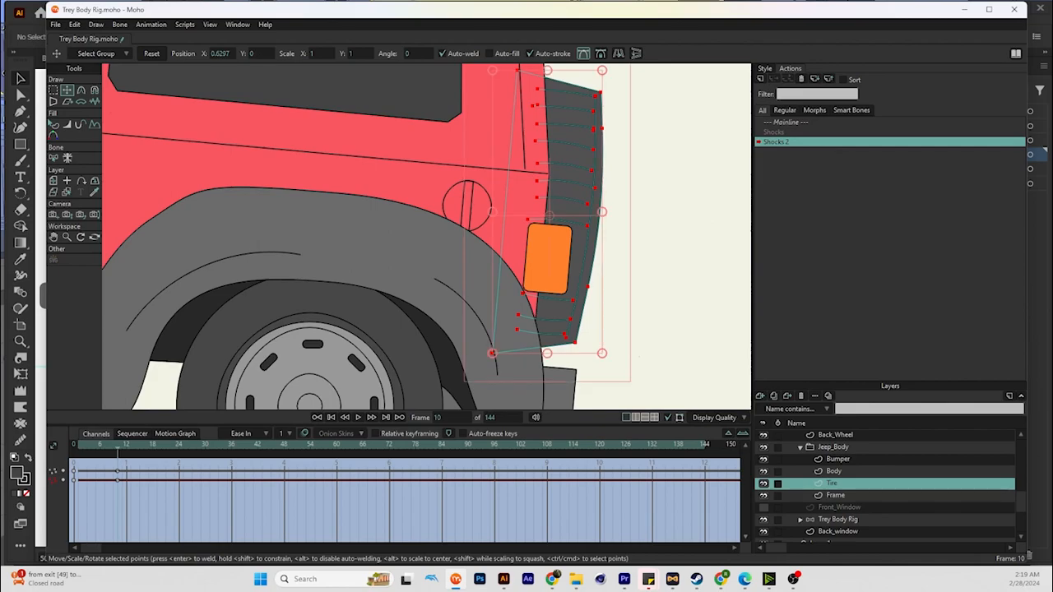
mouse_move(118, 444)
left_mouse_down()
mouse_move(73, 445)
mouse_move(117, 444)
left_mouse_up()
left_click_drag(550, 216, 548, 222)
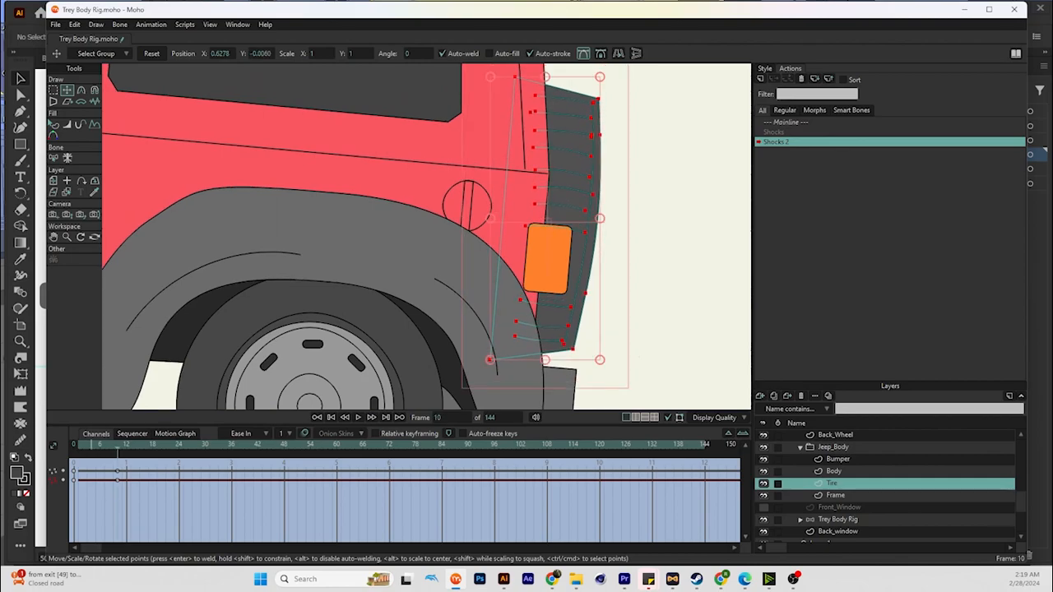
left_click_drag(117, 444, 73, 444)
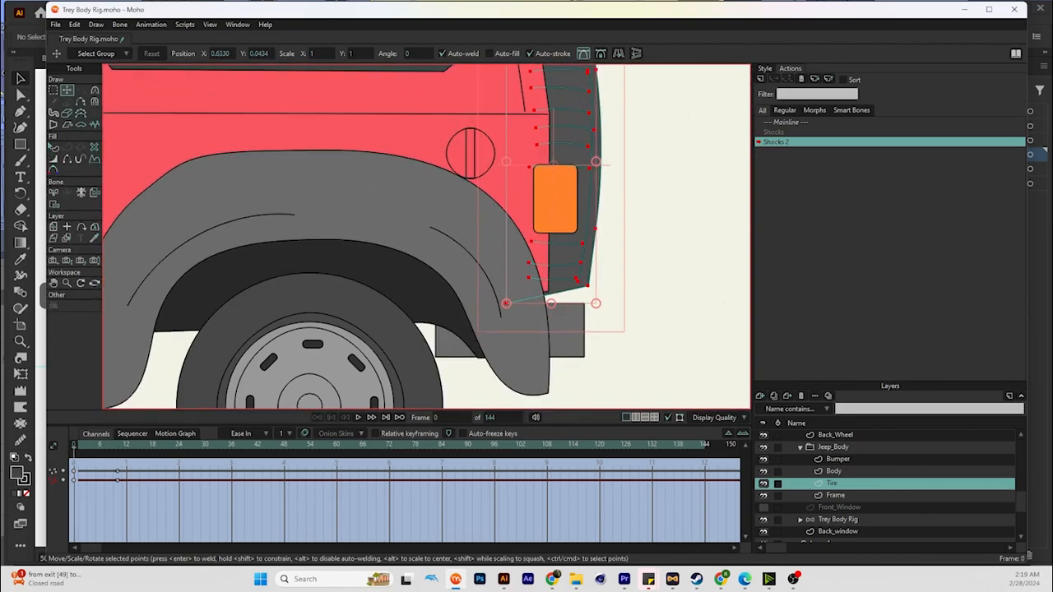
Move the Tire points up against the jeep's rear and rotate them by 5 degrees at frame 10 of the Shocks action, returning to the Mainline
scroll(308, 305, "up", 4)
scroll(315, 305, "down", 7)
left_click_drag(317, 296, 461, 334)
double_click(773, 131)
left_click_drag(78, 446, 117, 448)
scroll(559, 275, "up", 5)
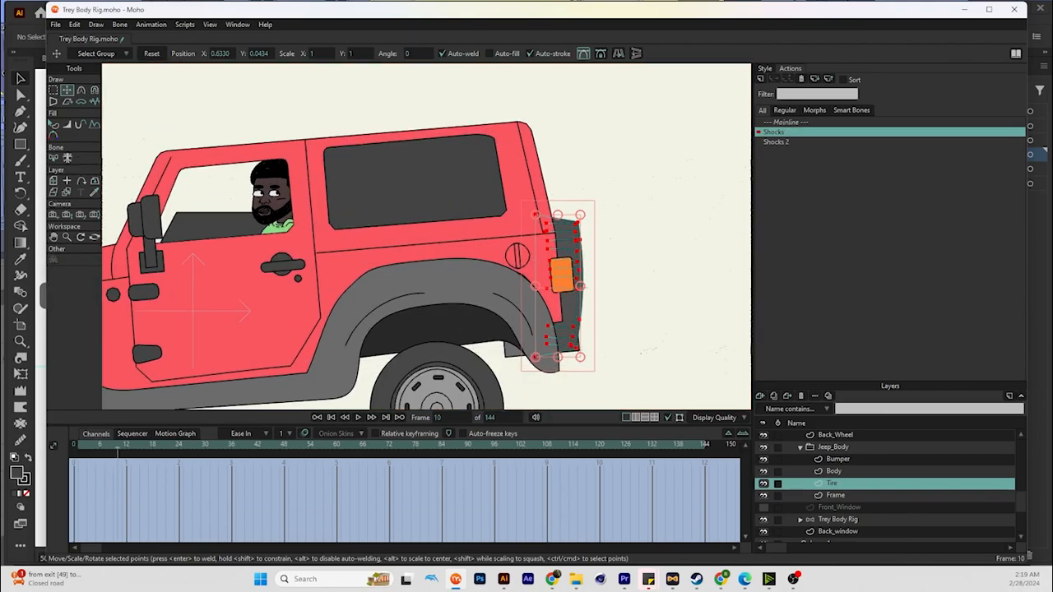
left_click_drag(559, 272, 561, 212)
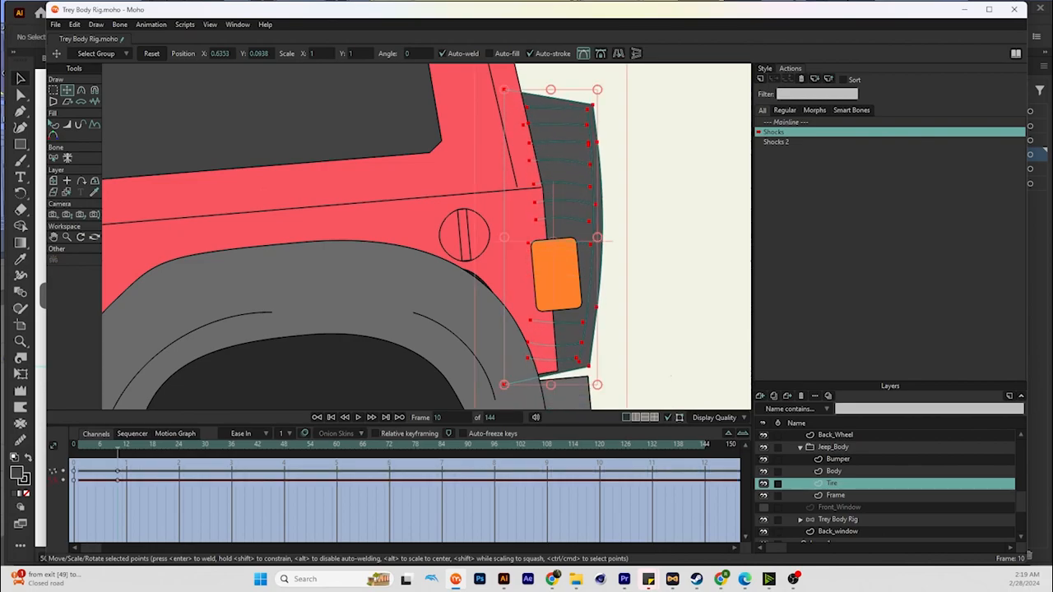
left_click(416, 54)
type("5")
key("Return")
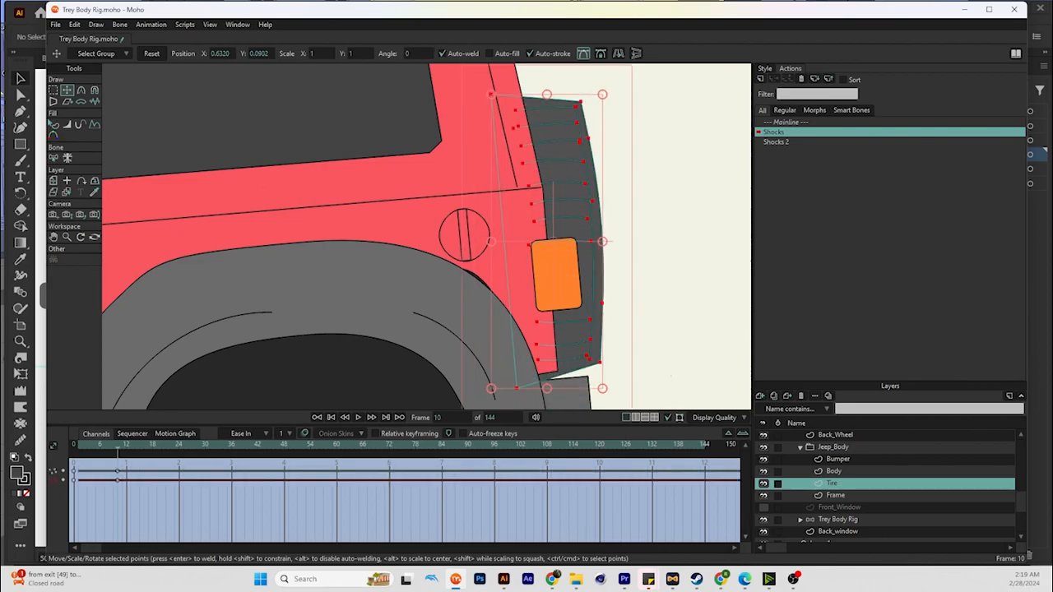
left_click_drag(562, 214, 561, 214)
left_click_drag(117, 449, 74, 449)
double_click(786, 121)
Test the jeep's tilt by swinging the Shocks bone on the Jeep Rig layer
scroll(462, 178, "down", 4)
left_click_drag(461, 178, 665, 198)
scroll(885, 486, "up", 1)
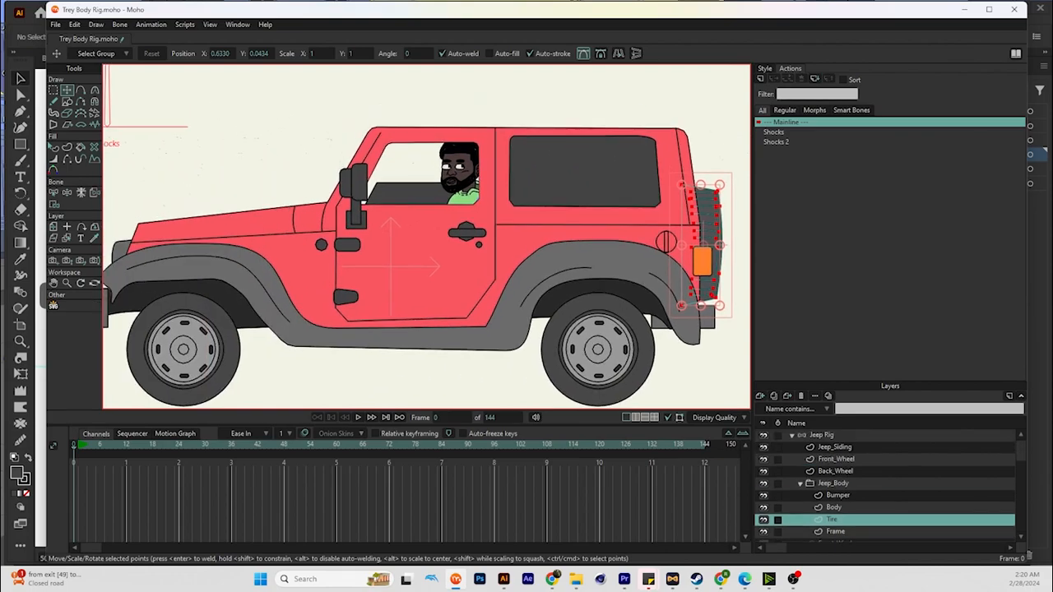
left_click(821, 434)
scroll(486, 237, "down", 2)
left_click_drag(486, 237, 536, 298)
key("z")
mouse_move(293, 126)
left_mouse_down()
mouse_move(343, 137)
mouse_move(327, 132)
mouse_move(190, 215)
mouse_move(242, 139)
mouse_move(225, 155)
mouse_move(278, 123)
mouse_move(364, 153)
mouse_move(221, 157)
mouse_move(292, 113)
mouse_move(353, 146)
mouse_move(205, 176)
mouse_move(324, 129)
mouse_move(260, 131)
mouse_move(293, 127)
left_mouse_up()
key("t")
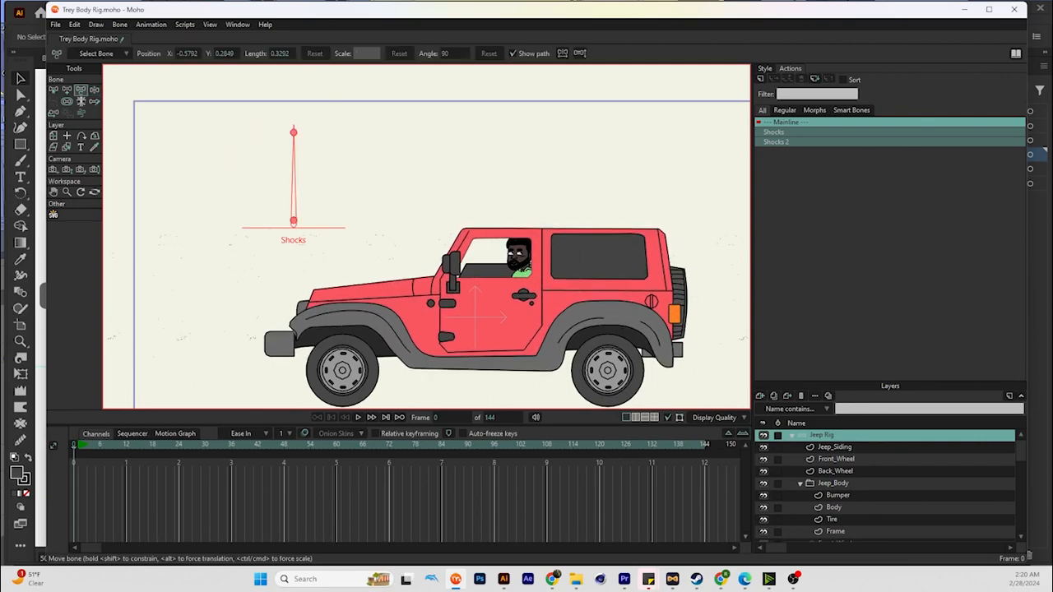
Deselect the Shocks bone, draw a separate vertical bone beside it and name the new bone Shocks Up/Down
key("Return")
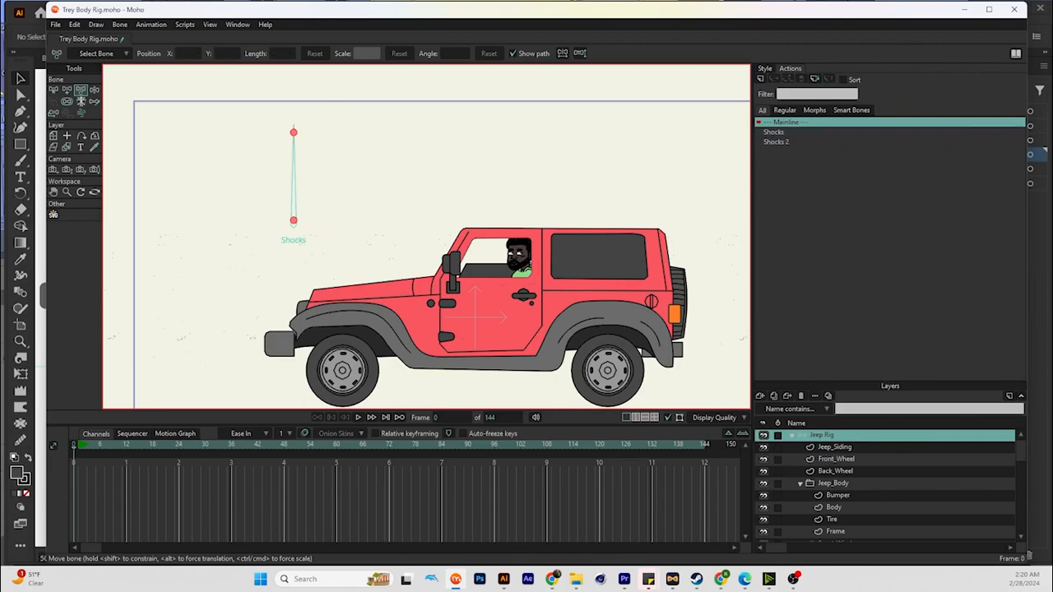
key("a")
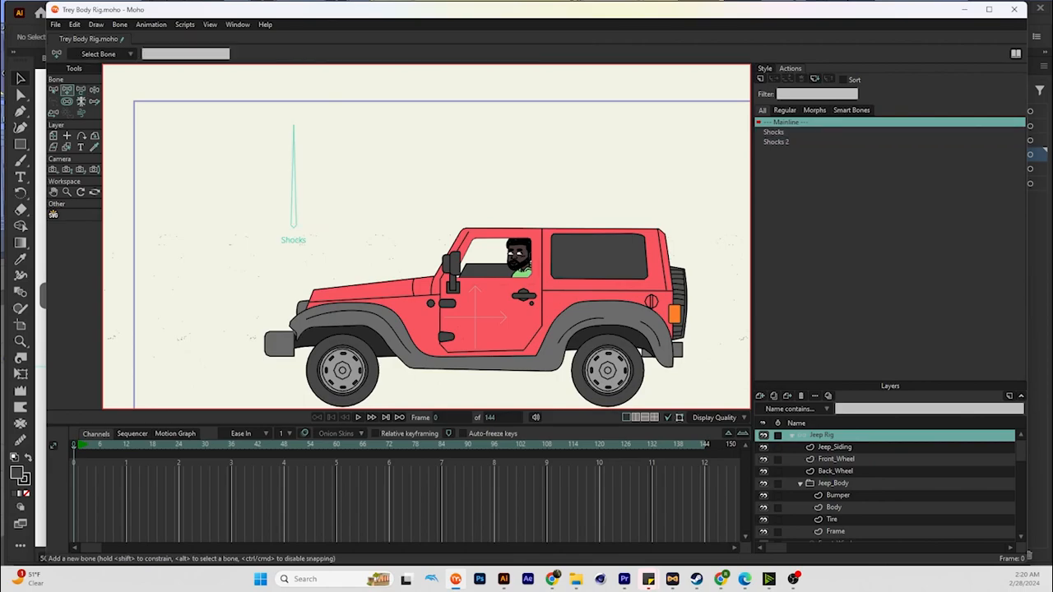
left_click_drag(197, 216, 196, 127)
left_click(186, 54)
type("Shocks p")
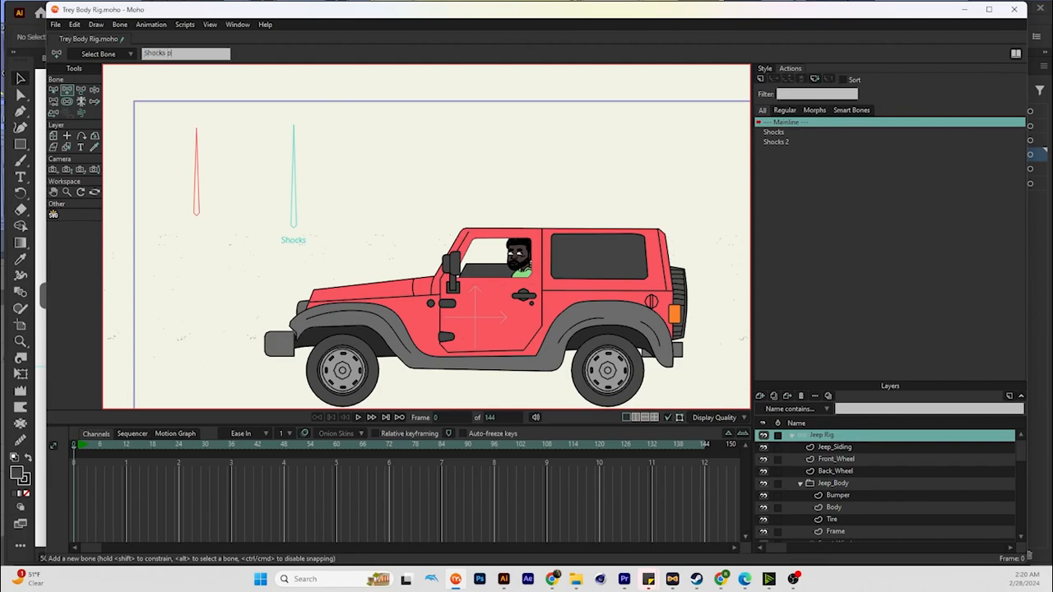
key("BackSpace")
type("Up/Down")
Make the new bone a smart bone dial from -90 to 90 degrees over 10 frames with separate positive and negative actions
left_click(120, 24)
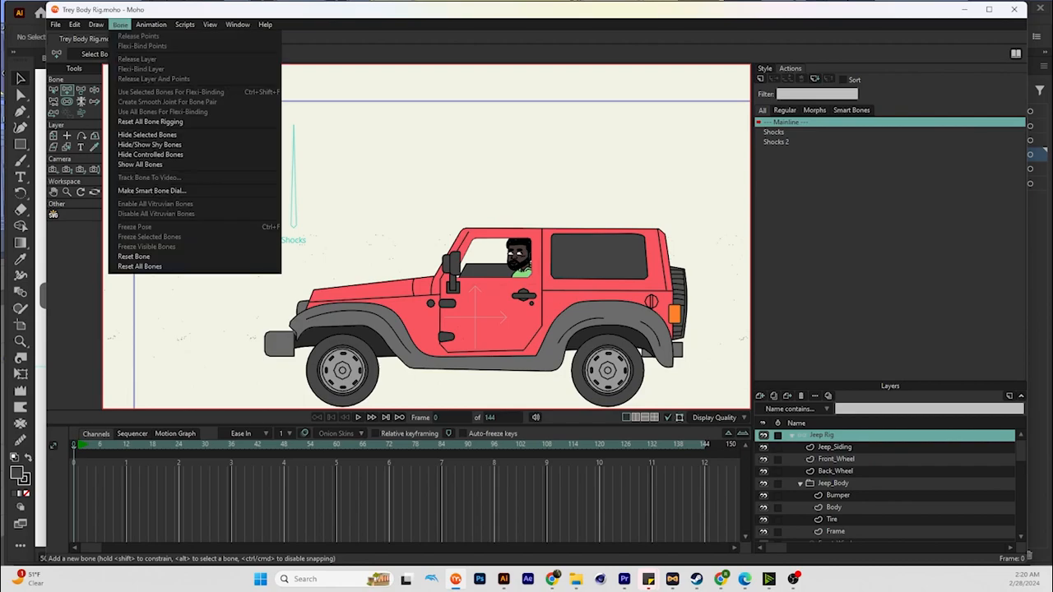
left_click(153, 190)
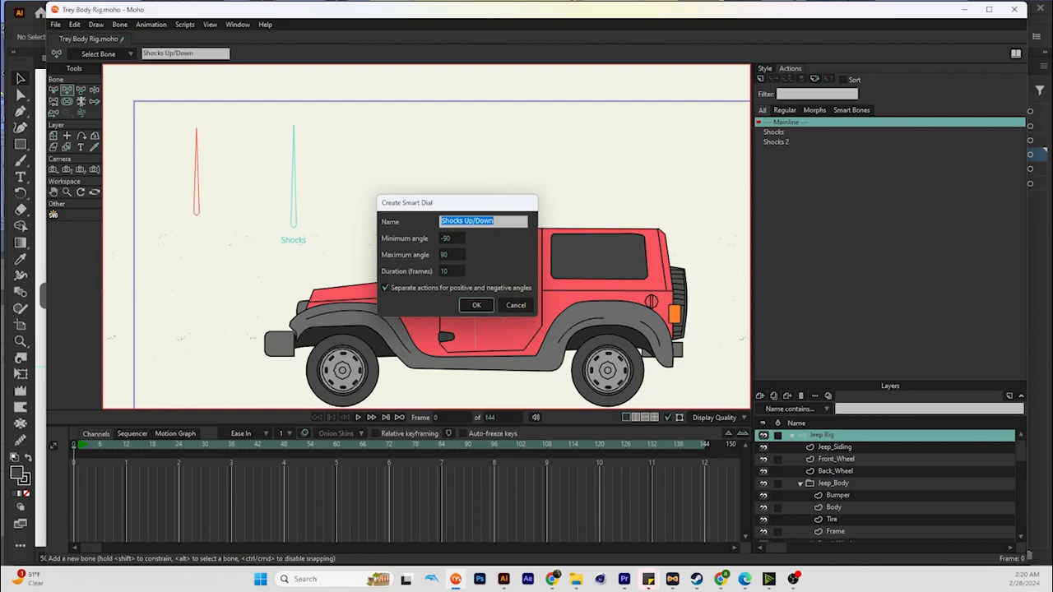
key("Return")
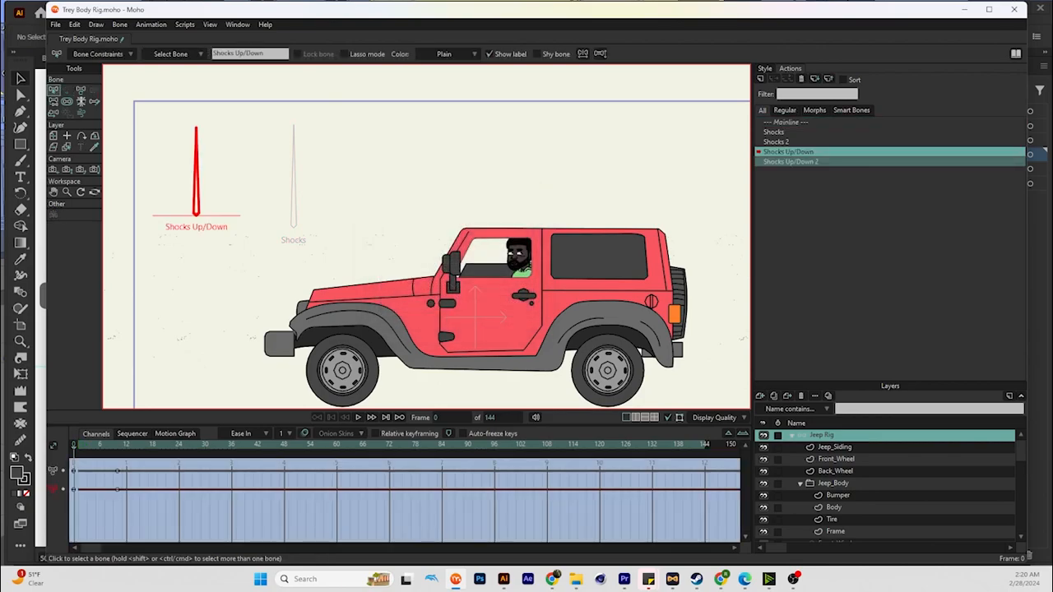
Move all Jeep_Siding points straight down to Y -0.1117 at frame 10 of the Shocks Up/Down action
left_click(117, 445)
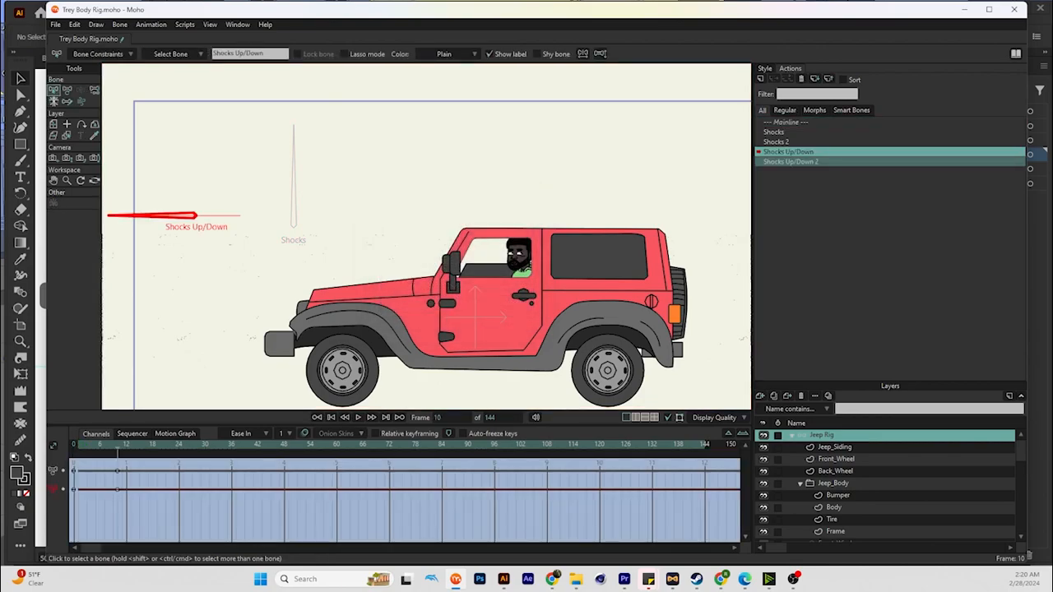
left_click(834, 447)
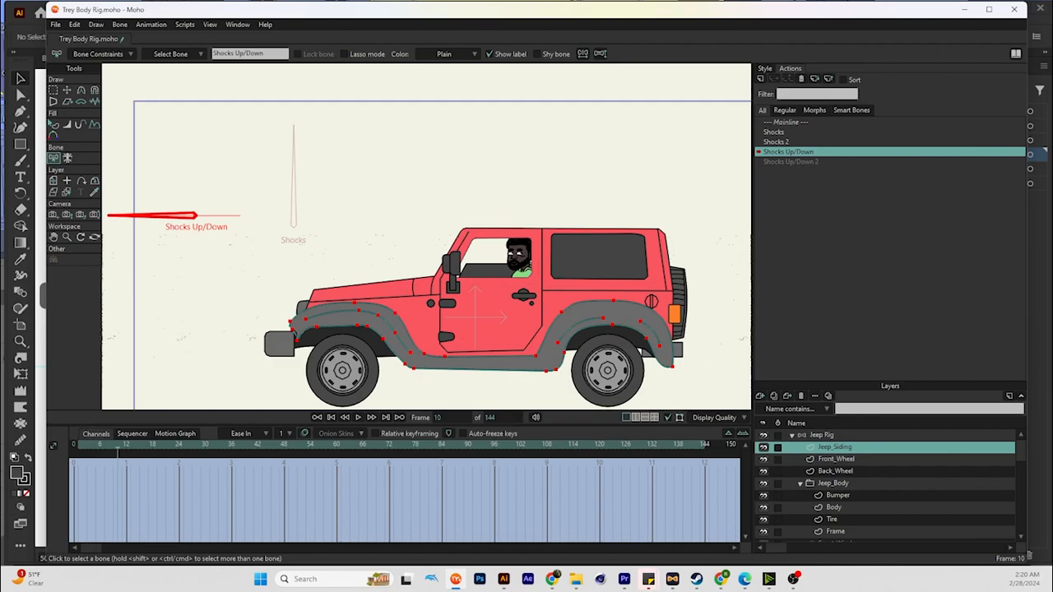
left_click(66, 90)
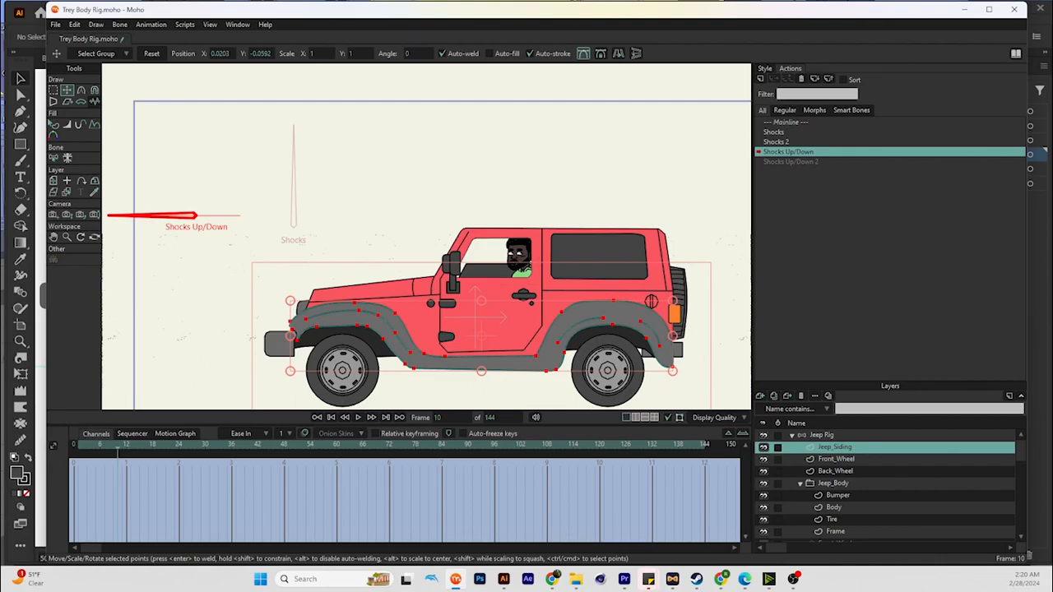
key("ctrl+shift+Down")
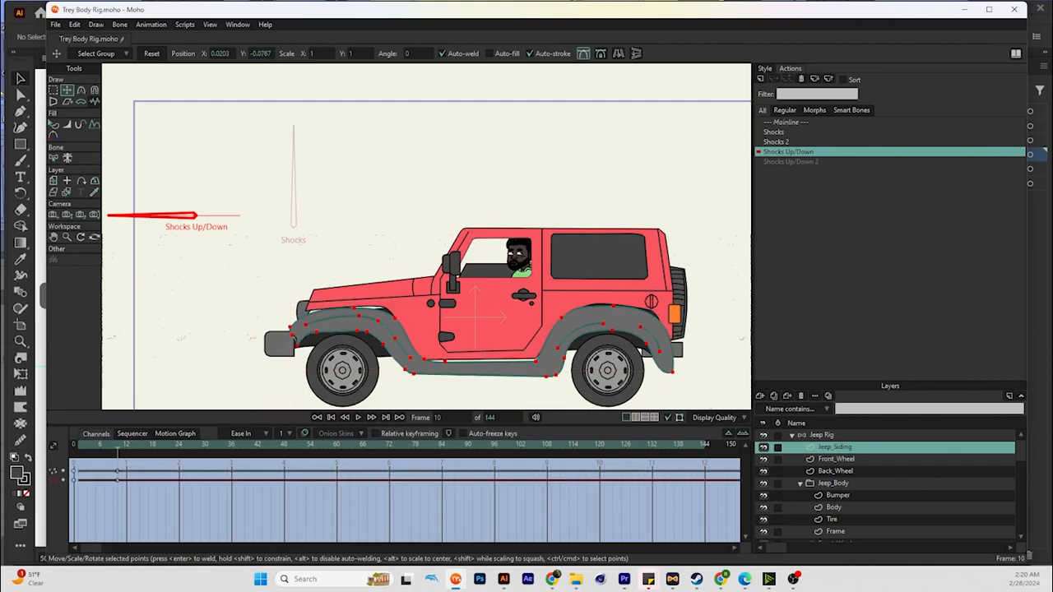
key("ctrl+shift+Down")
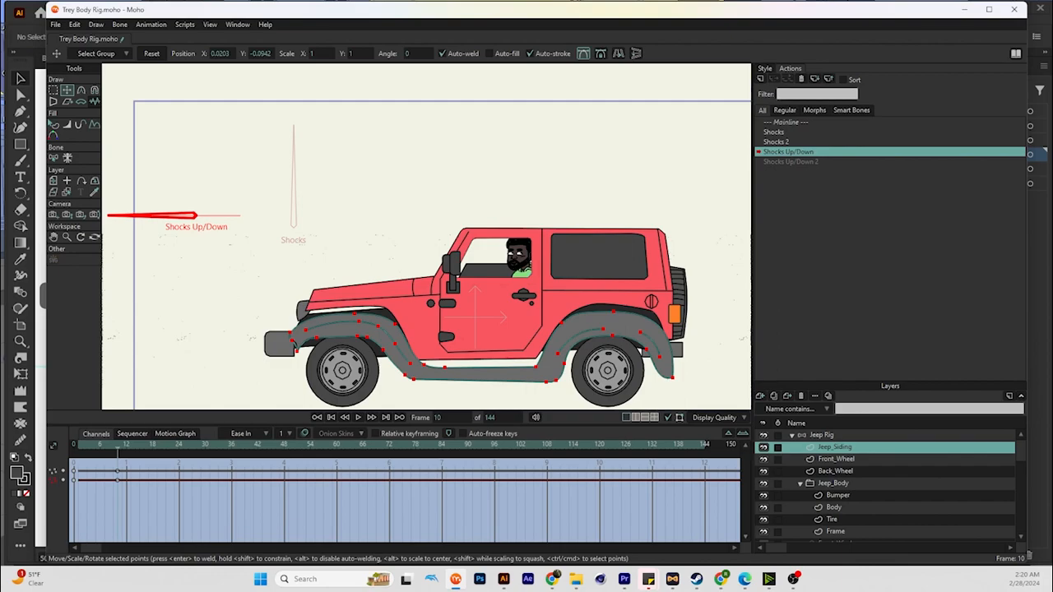
key("ctrl+shift+Down")
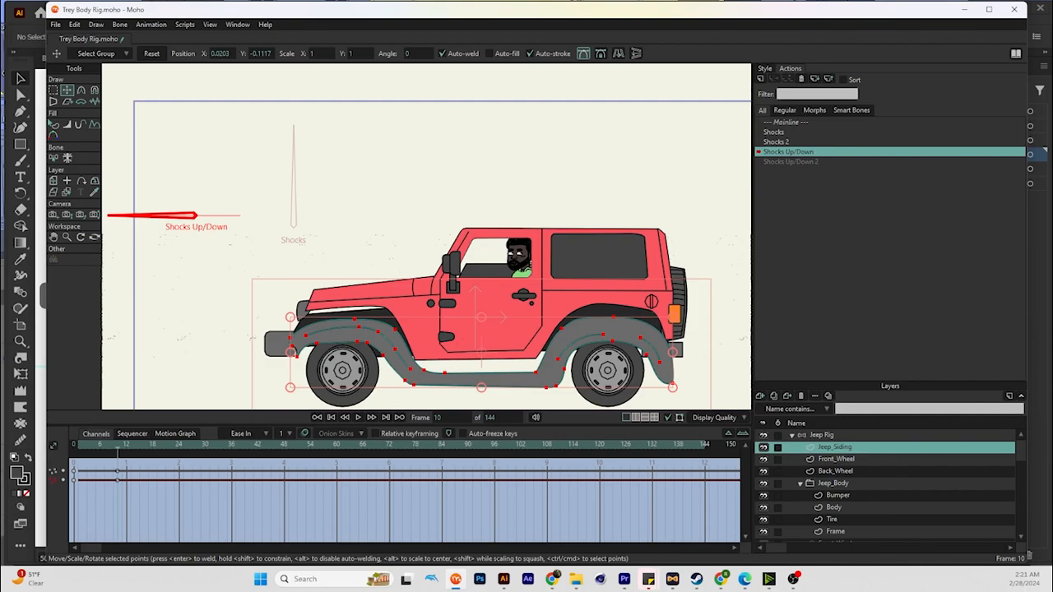
Move the Bumper points down to Y -0.1371 and the Body points down to Y 0.0393 at frame 10 of the Shocks Up/Down action
left_click(838, 495)
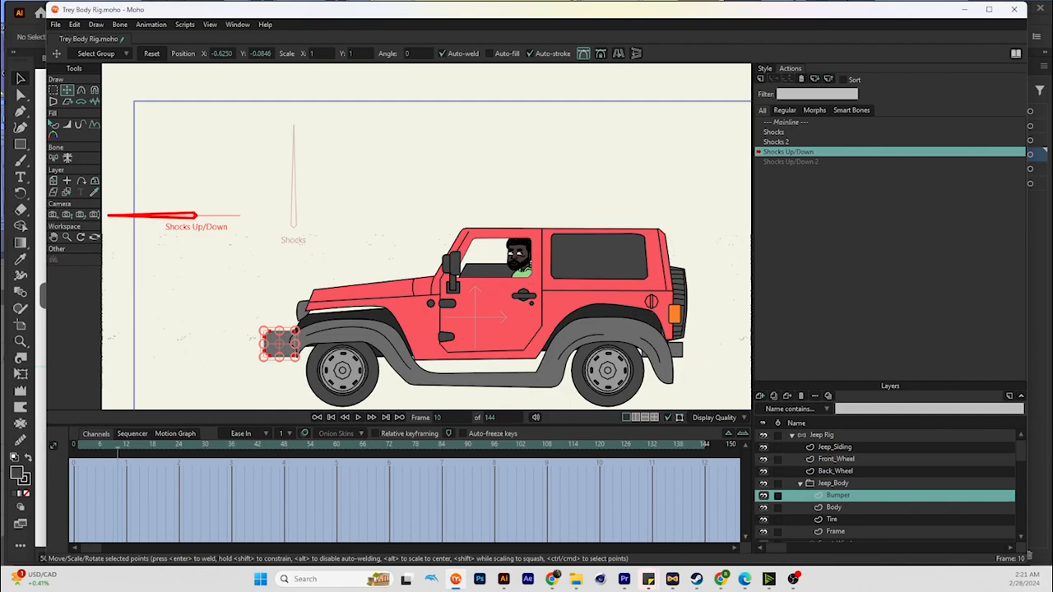
left_click_drag(279, 344, 279, 350)
key("ctrl+shift+Down")
key("ctrl+shift+Down")
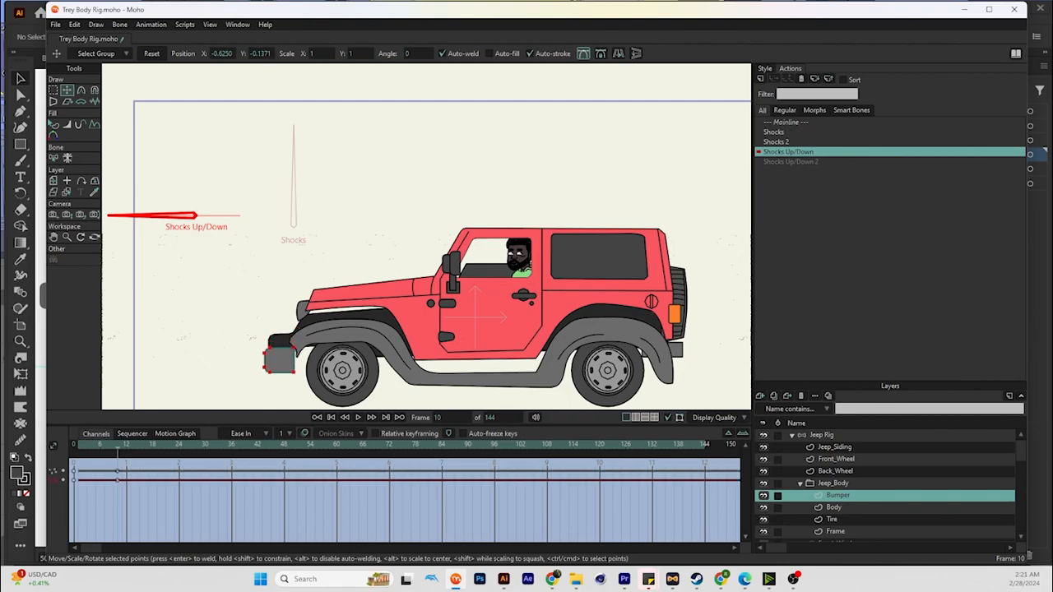
left_click(834, 507)
key("ctrl+shift+Down")
key("ctrl+shift+Down")
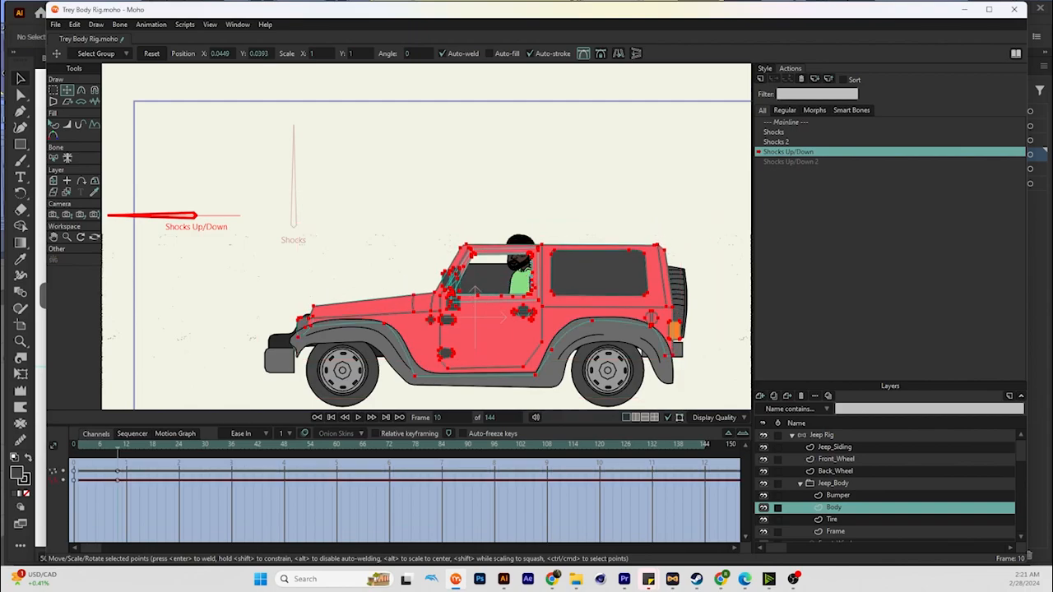
Move all Tire points straight down to Y -0.0265 at frame 10 of the Shocks Up/Down action
left_click(831, 519)
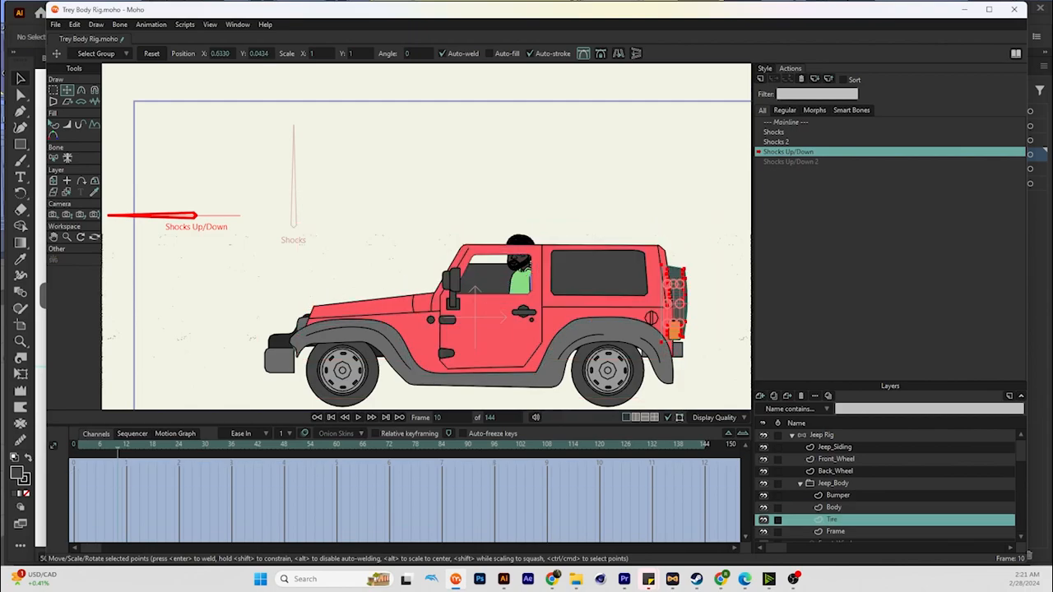
key("ctrl+shift+Down")
key("ctrl+shift+Down")
key("ctrl+shift+Down")
key("ctrl+shift+Down")
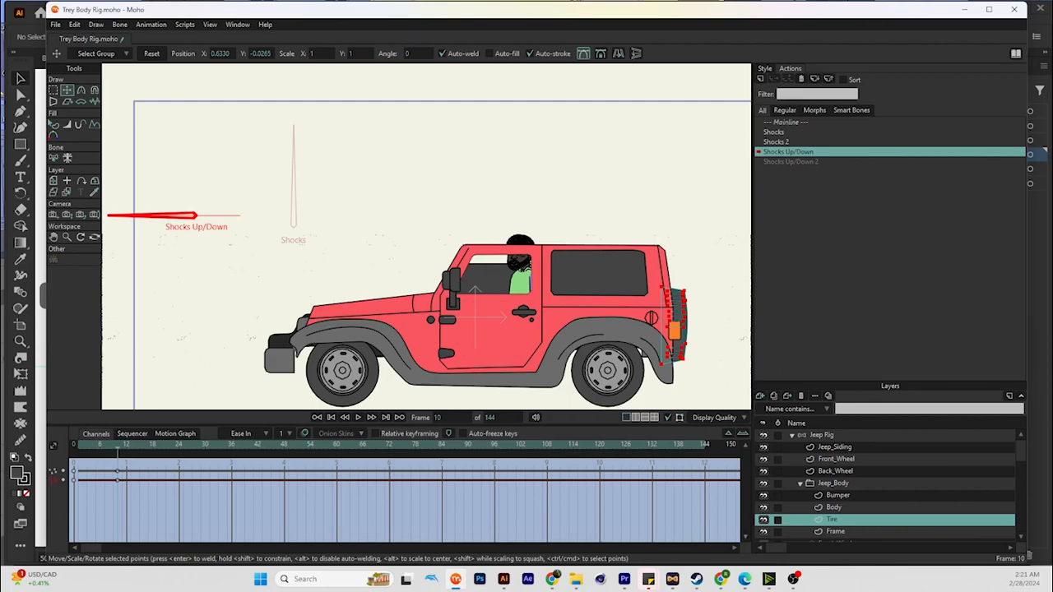
Move the Frame points straight down to Y -0.0830 at frame 10 of the Shocks Up/Down action
scroll(885, 487, "down", 2)
left_click(835, 508)
key("ctrl+shift+Down")
key("ctrl+shift+Down")
key("ctrl+shift+Down")
key("ctrl+shift+Down")
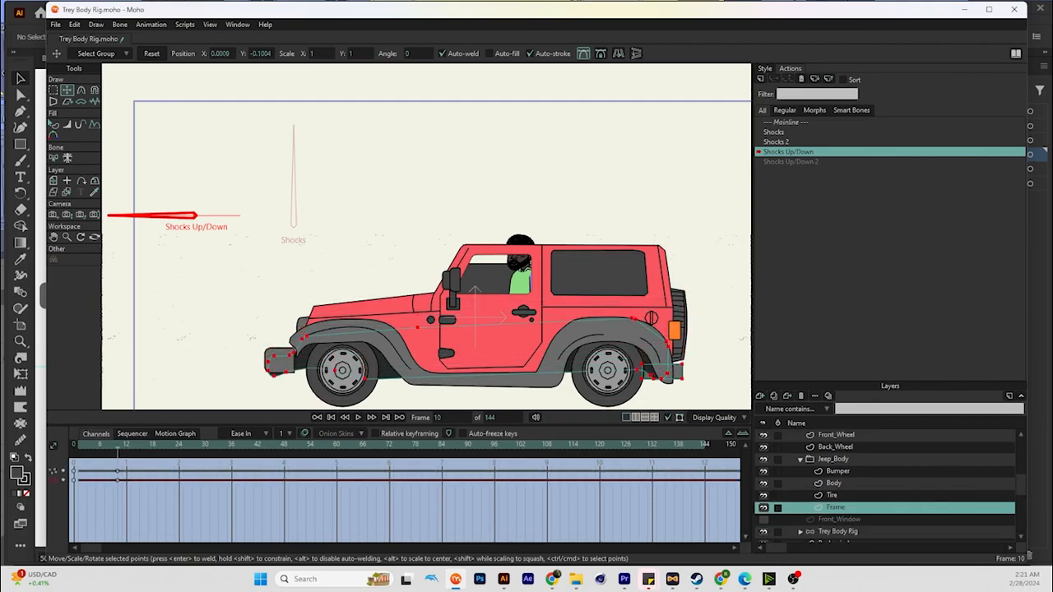
mouse_move(117, 444)
left_mouse_down()
mouse_move(73, 444)
mouse_move(117, 444)
left_mouse_up()
key("ctrl+shift+Up")
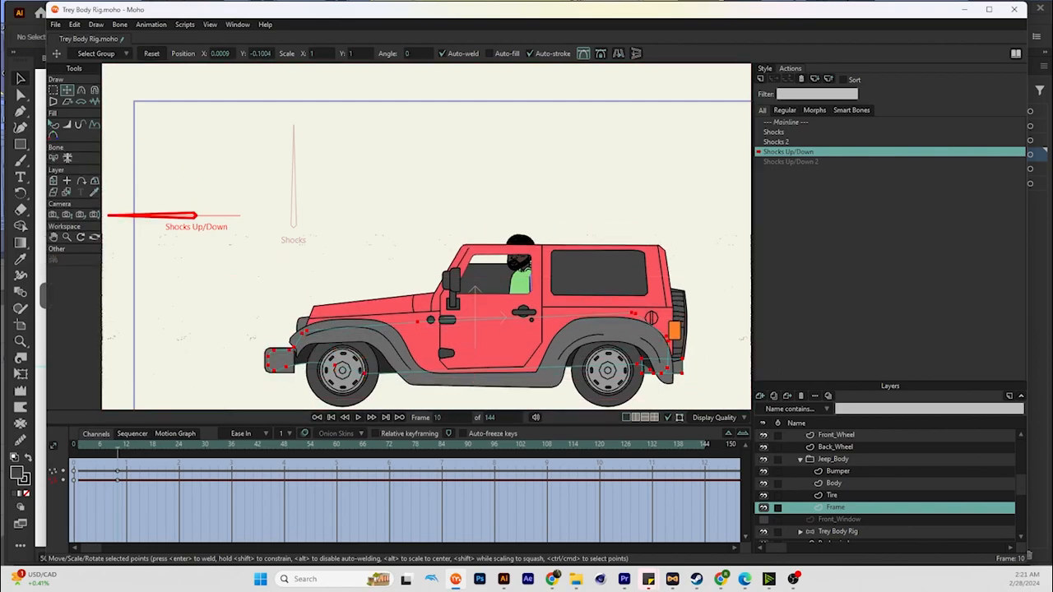
mouse_move(117, 445)
left_mouse_down()
mouse_move(73, 444)
mouse_move(117, 445)
left_mouse_up()
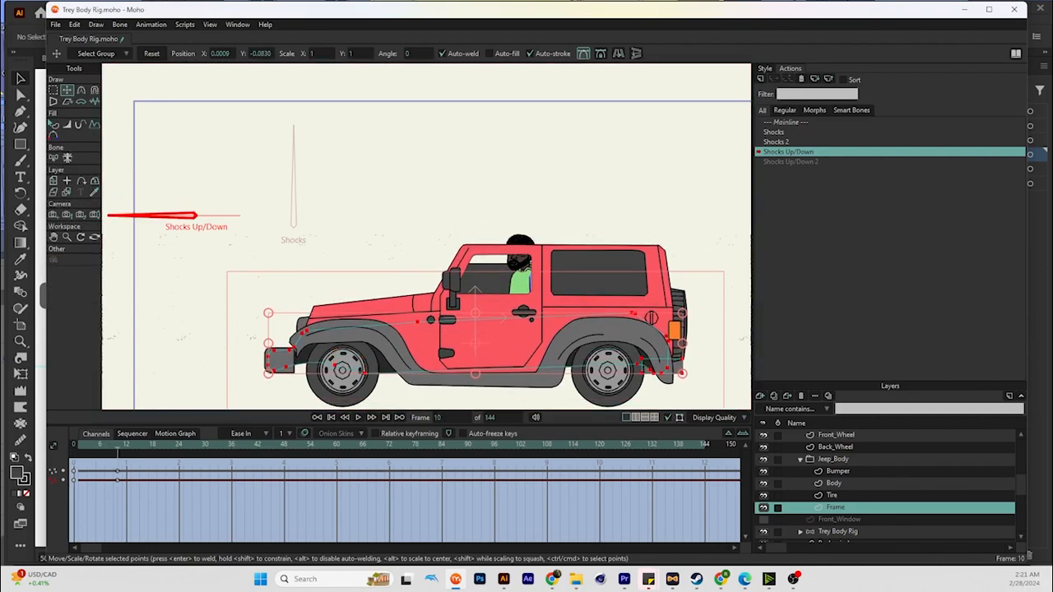
Raise the Tire points slightly at frame 10 of the Shocks Up/Down action to align them with the body
left_click(832, 495)
left_click_drag(672, 355, 672, 351)
mouse_move(117, 446)
left_mouse_down()
mouse_move(73, 446)
mouse_move(113, 446)
left_mouse_up()
At frame 10 of the Shocks Up/Down 2 action, move the Jeep_Siding points up to Y -0.0243 and the Bumper points up to Y -0.0497
double_click(791, 161)
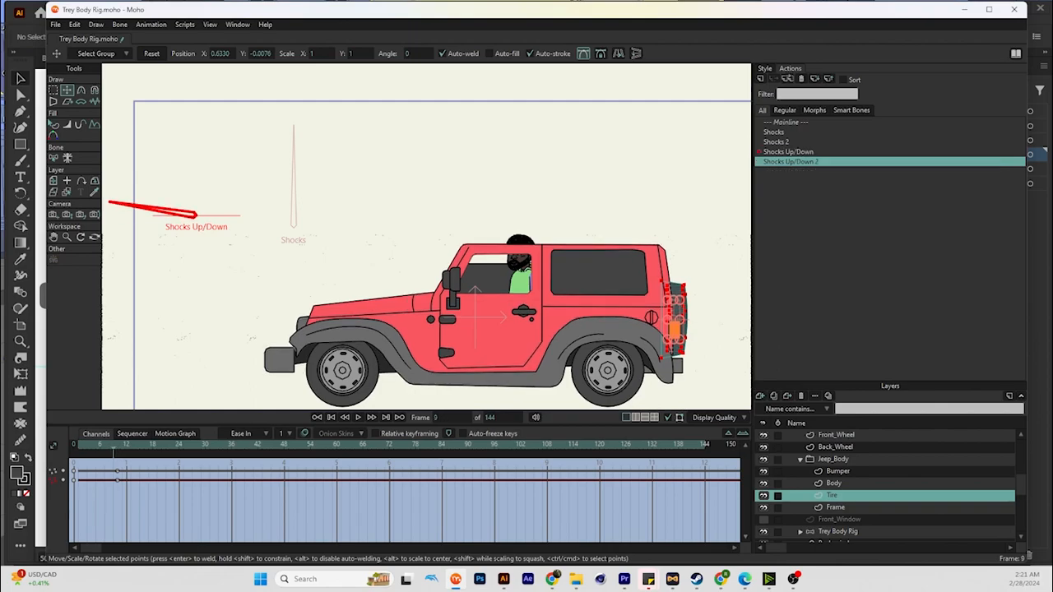
left_click(116, 446)
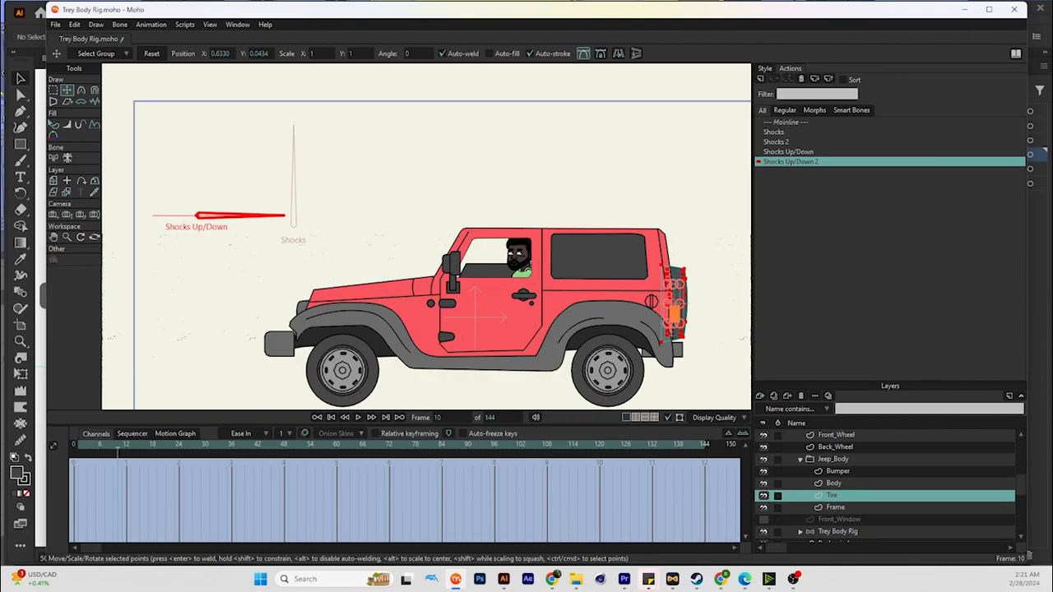
scroll(885, 485, "up", 1)
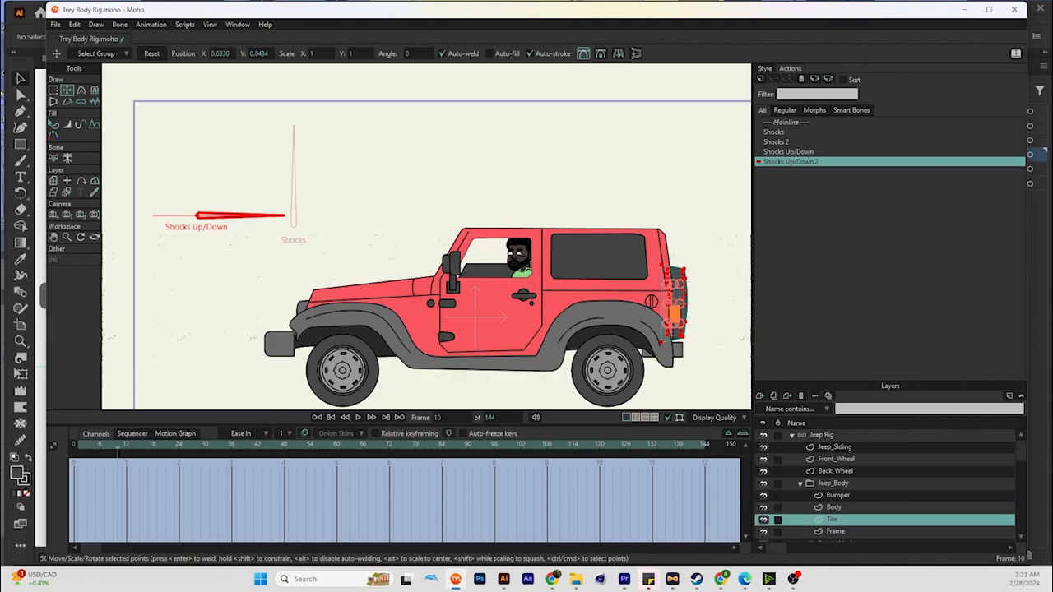
left_click(835, 447)
left_click_drag(481, 336, 481, 324)
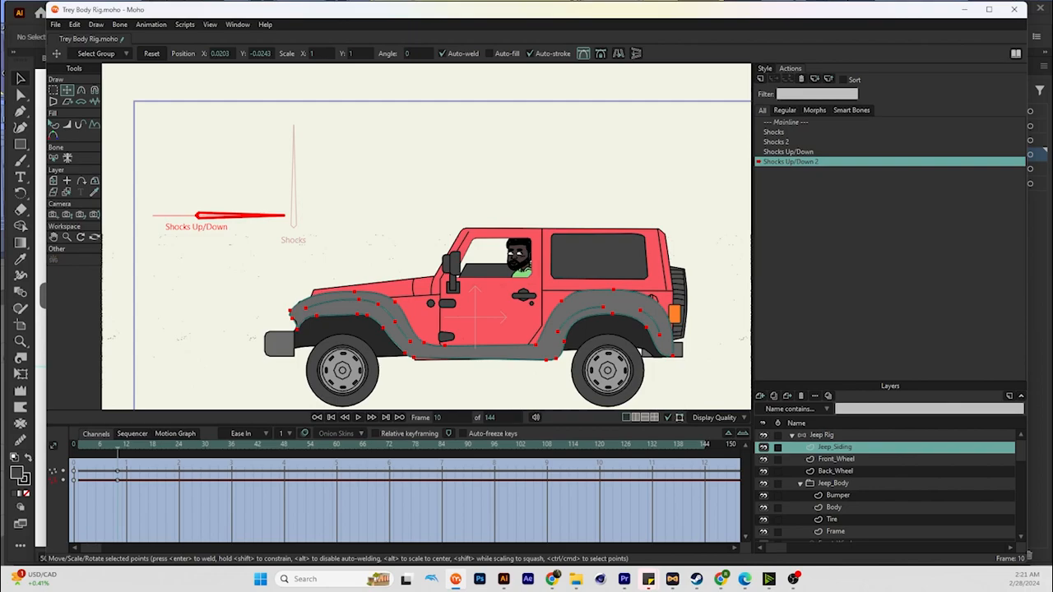
left_click(837, 495)
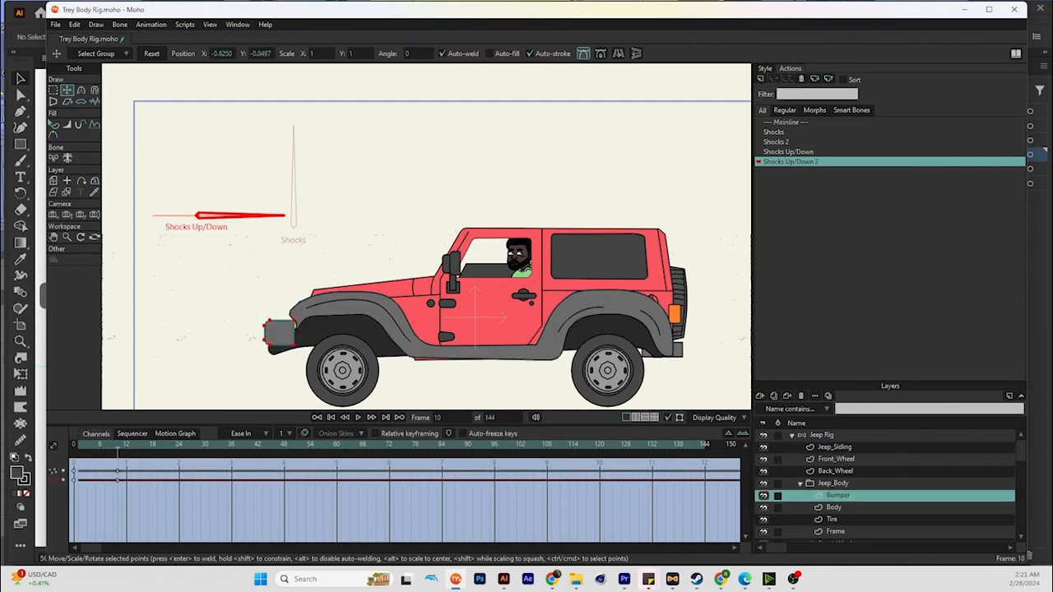
Move the Body points up to Y 0.1092 and the Tire points up to Y 0.0784 at frame 10 of Shocks Up/Down 2
left_click(834, 507)
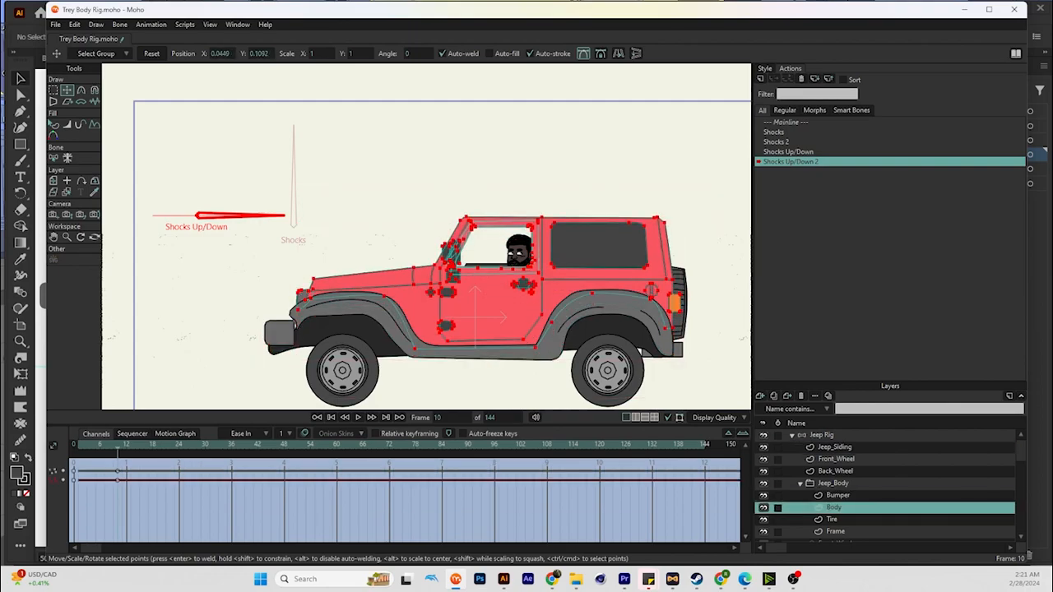
left_click(832, 519)
left_click_drag(675, 303, 674, 293)
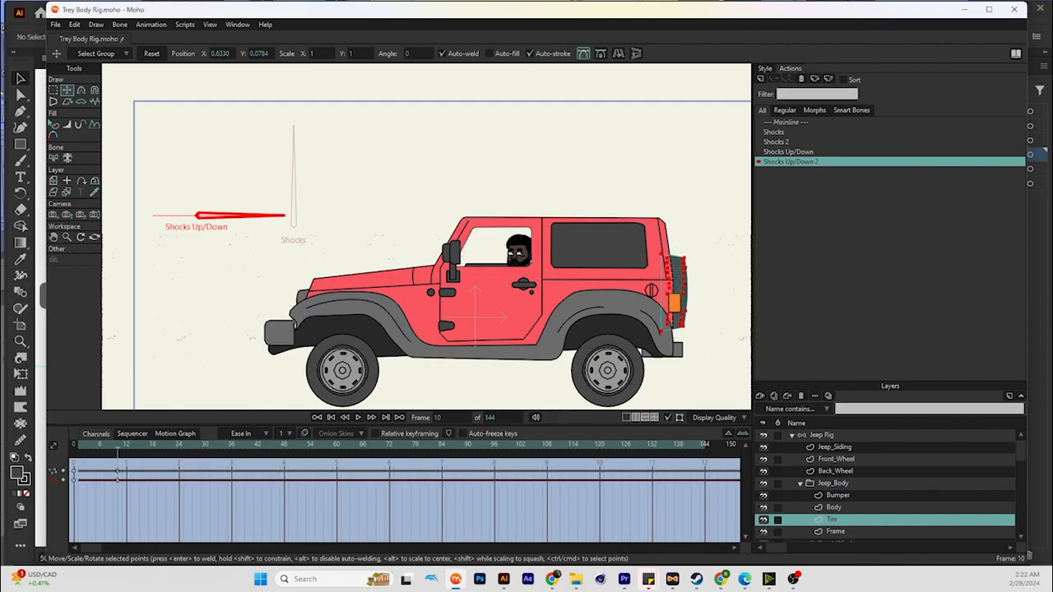
Move the Frame points straight up to Y 0.0044 at frame 10 of the Shocks Up/Down 2 action
scroll(835, 520, "down", 1)
left_click(835, 519)
left_click_drag(659, 349, 659, 339)
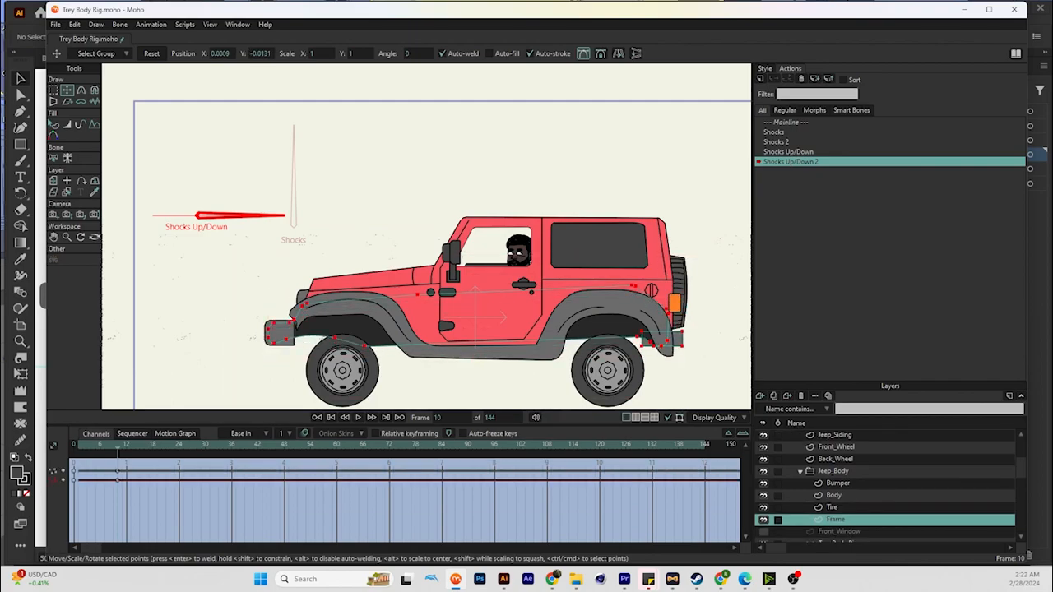
scroll(885, 487, "down", 3)
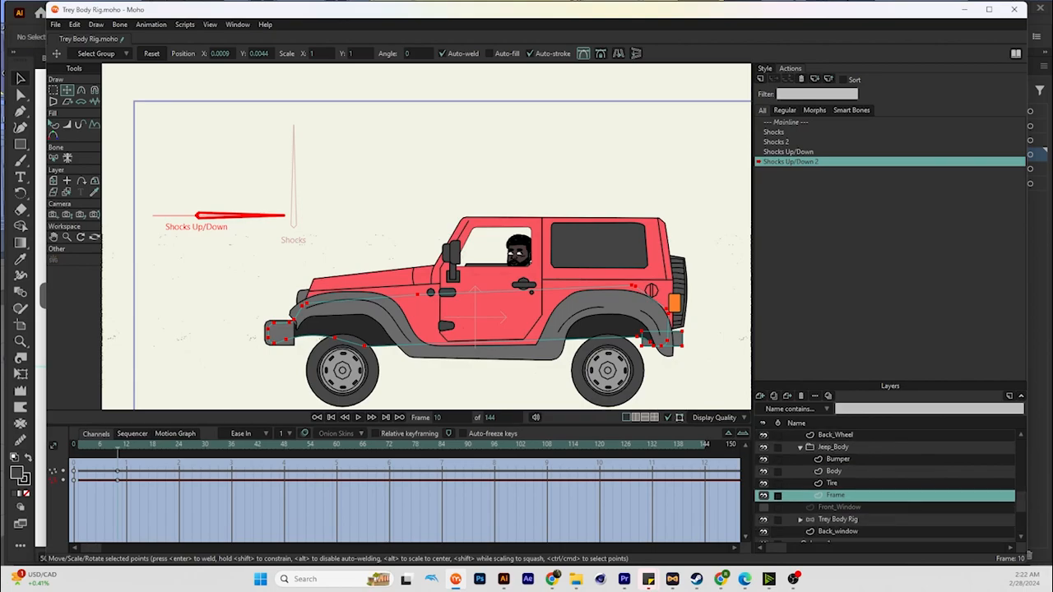
scroll(884, 487, "up", 4)
mouse_move(117, 446)
left_mouse_down()
mouse_move(73, 446)
mouse_move(117, 447)
left_mouse_up()
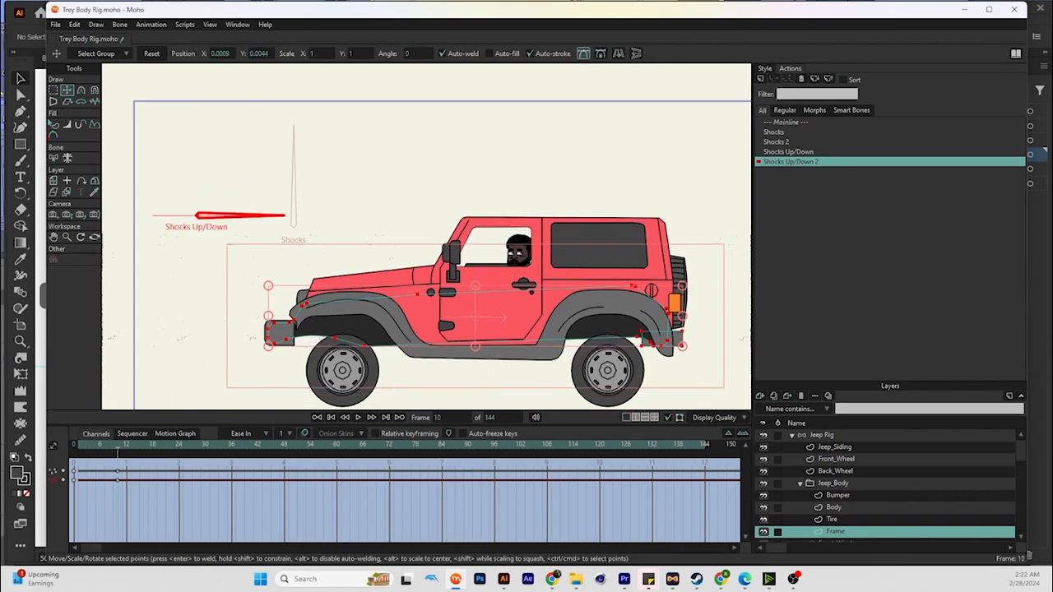
Move all Back_window points straight up to follow the raised body at frame 10 of the Shocks Up/Down 2 action
scroll(884, 487, "down", 4)
left_click(884, 519)
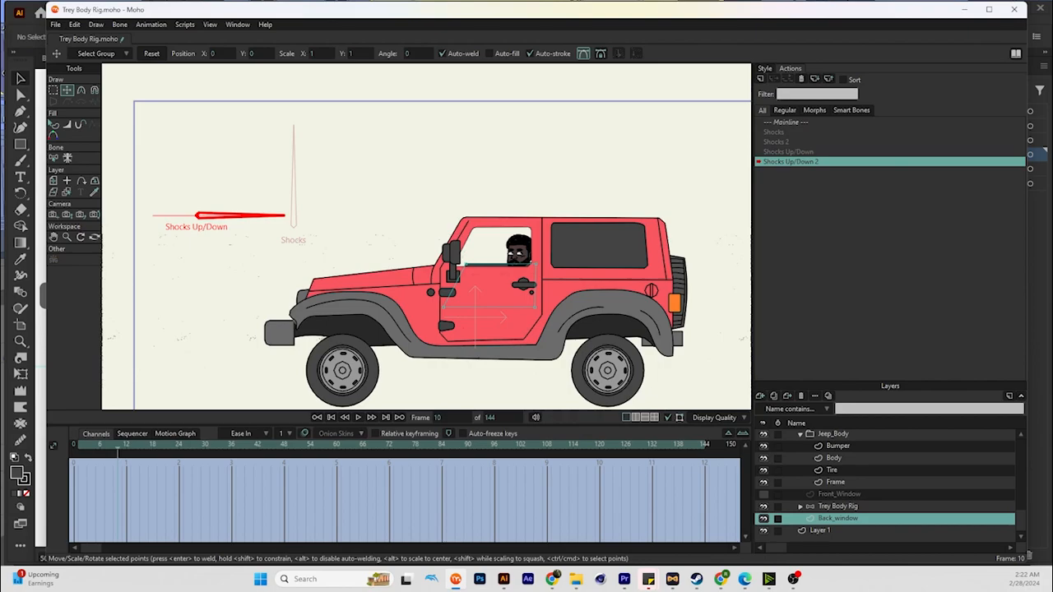
key("ctrl+a")
left_click_drag(489, 285, 489, 273)
Move all Back_window points straight down to Y 0.0669 at frame 10 of the Shocks Up/Down action
double_click(788, 152)
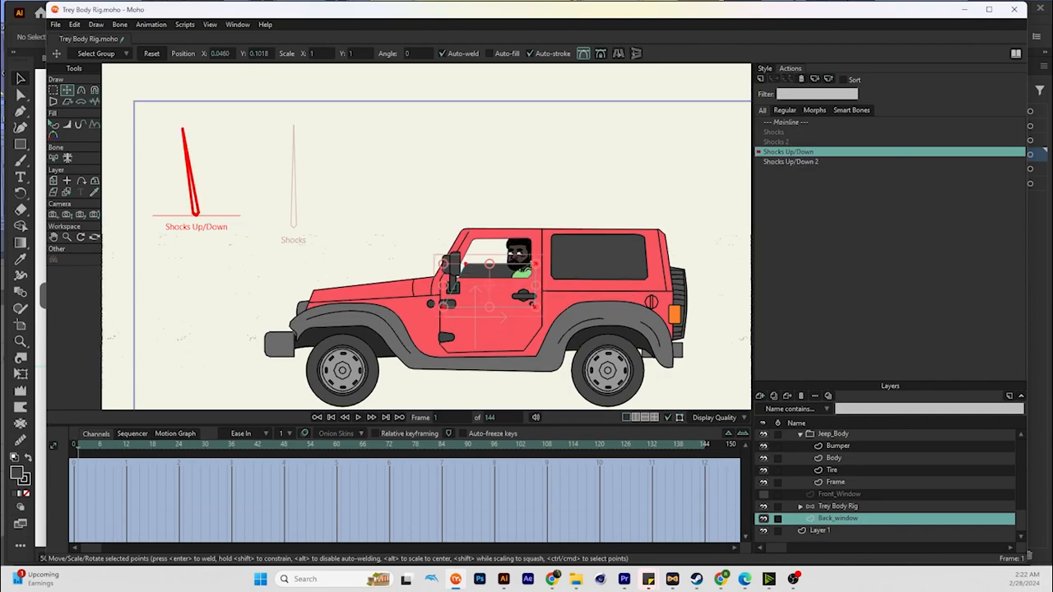
left_click_drag(78, 447, 118, 451)
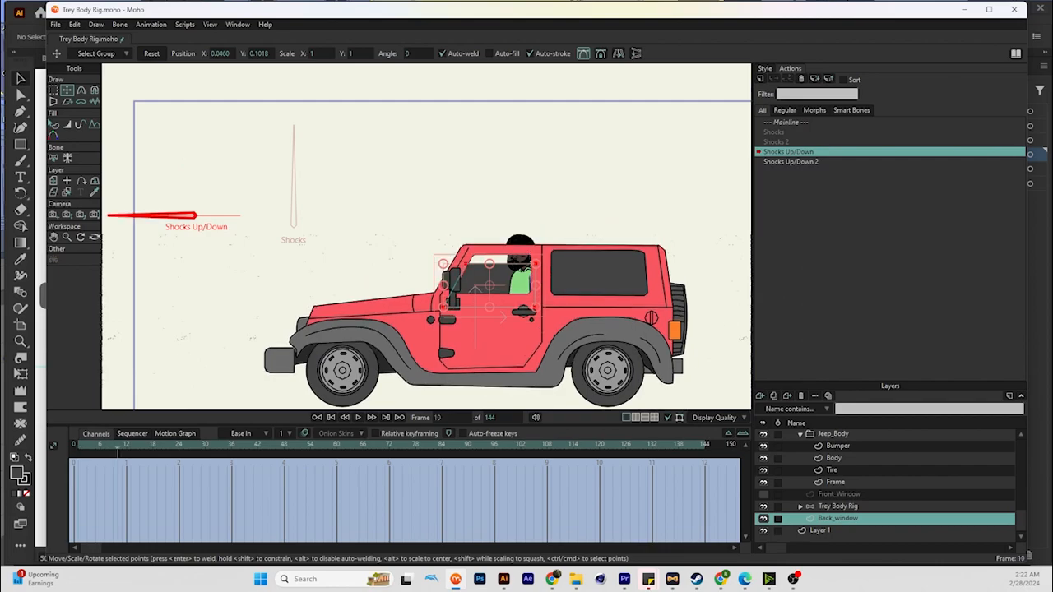
left_click_drag(490, 284, 490, 296)
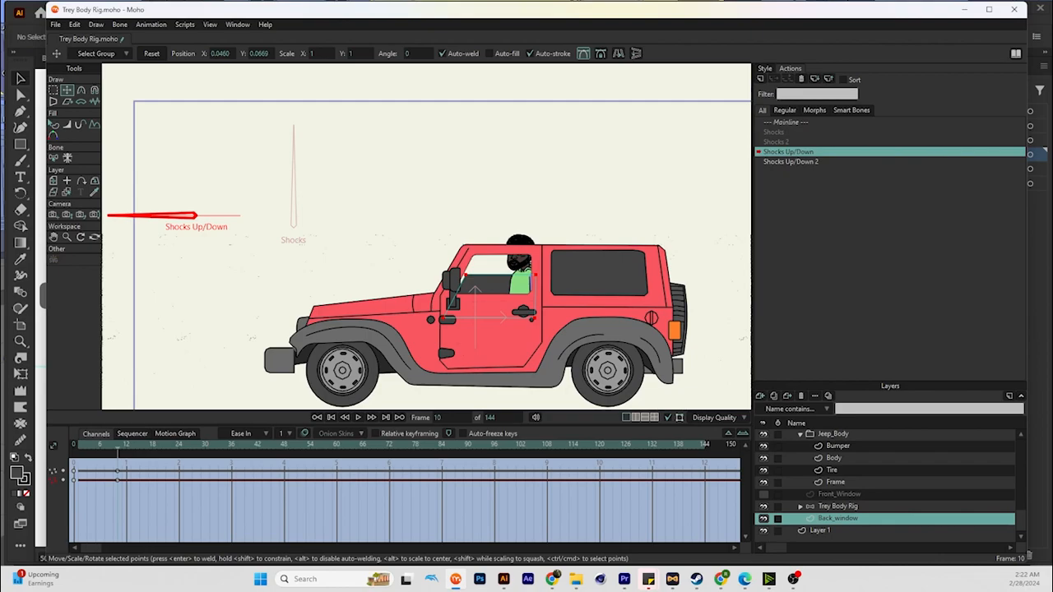
Show the Front_Window layer and move all its points down to Y 0.1353 at frame 10 of the Shocks Up/Down action
left_click(820, 531)
left_click(835, 482)
left_click(839, 494)
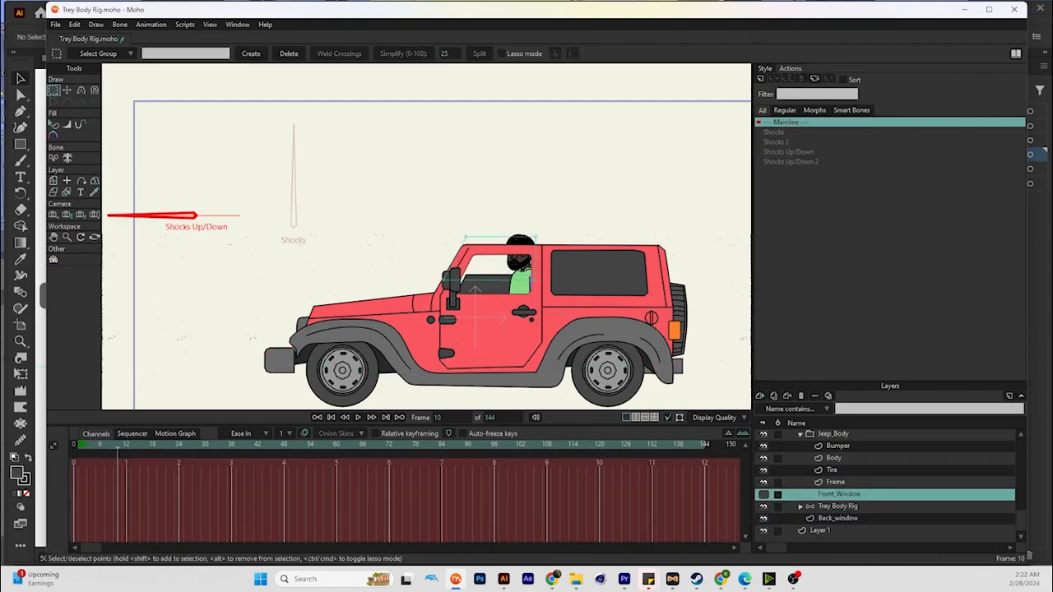
left_click(763, 494)
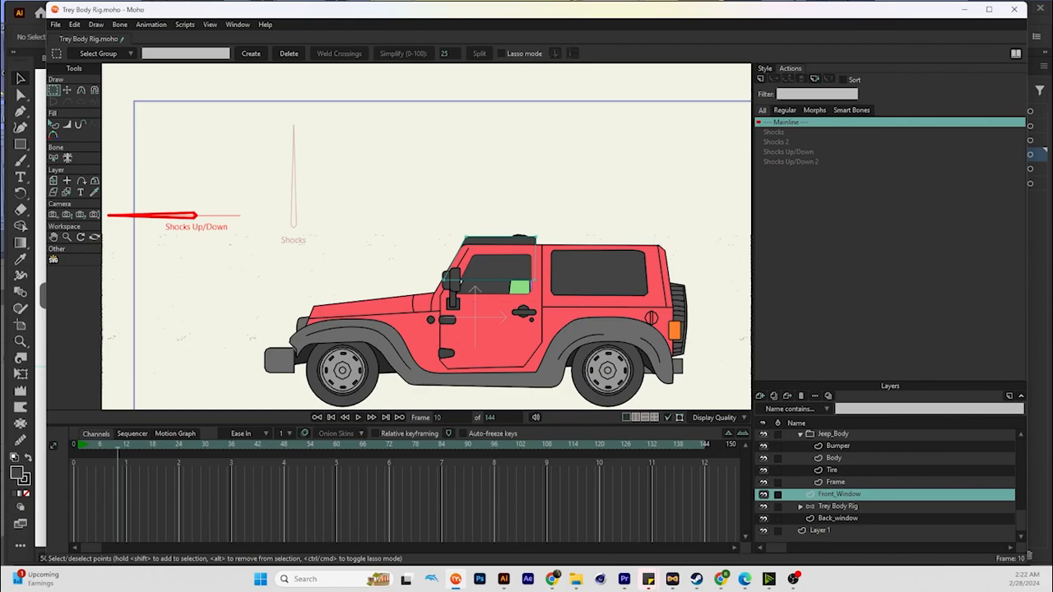
double_click(788, 151)
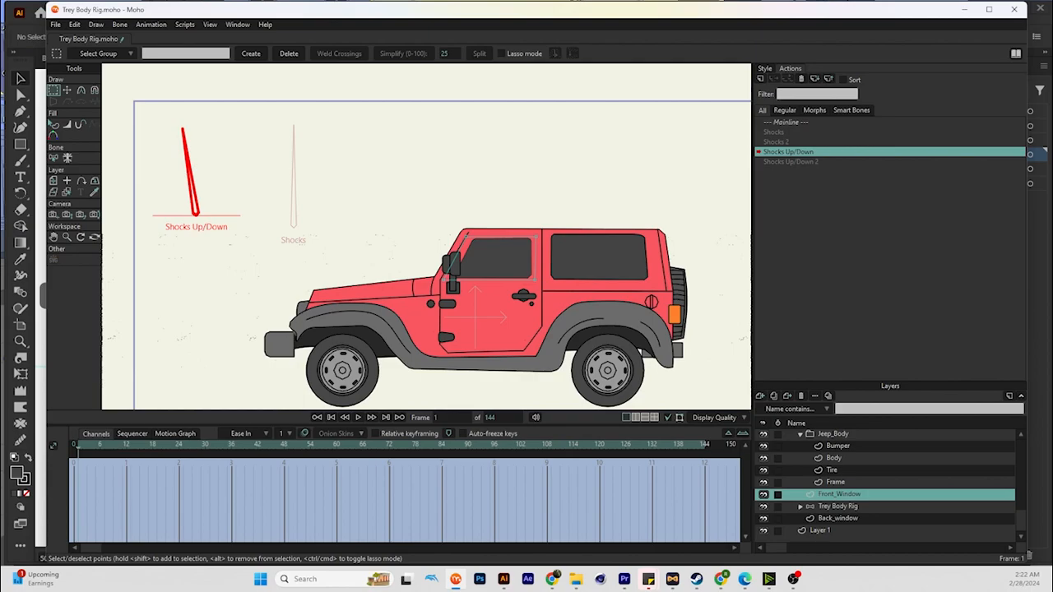
left_click(117, 445)
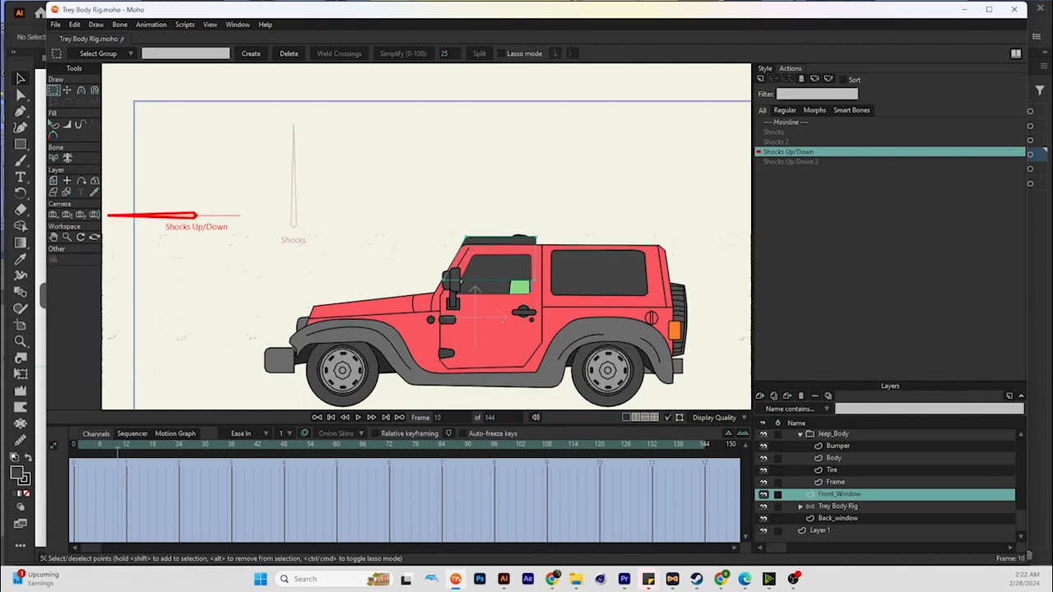
key("ctrl+a")
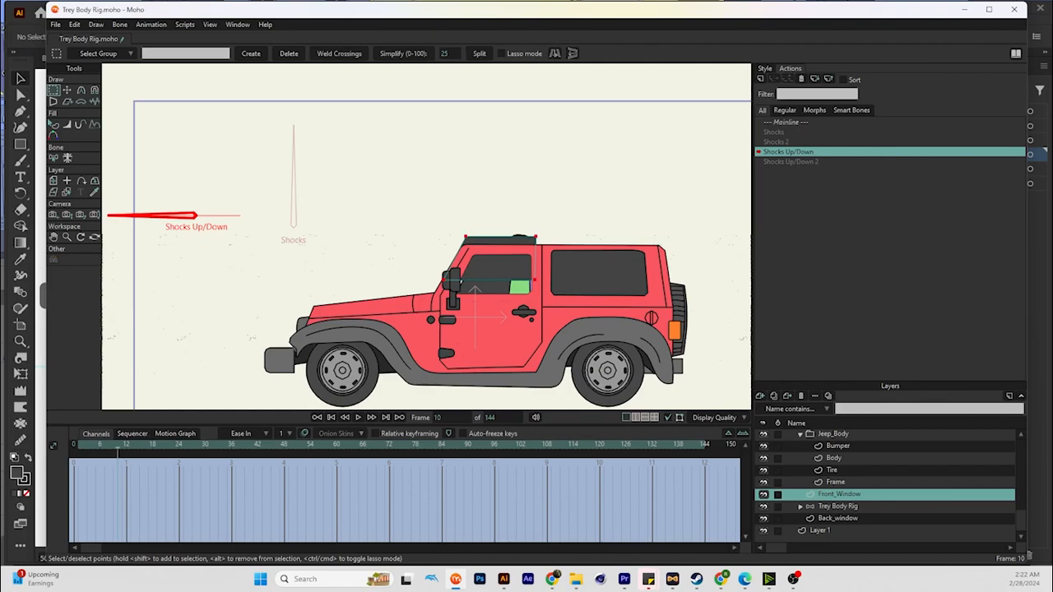
key("t")
left_click_drag(488, 263, 488, 280)
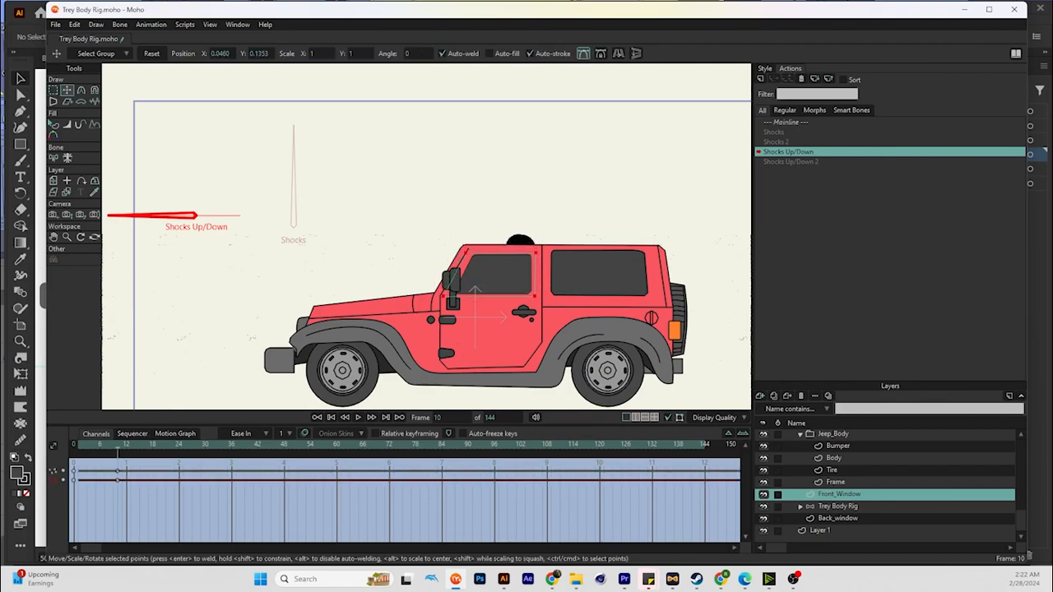
left_click(837, 518)
left_click_drag(489, 296, 489, 313)
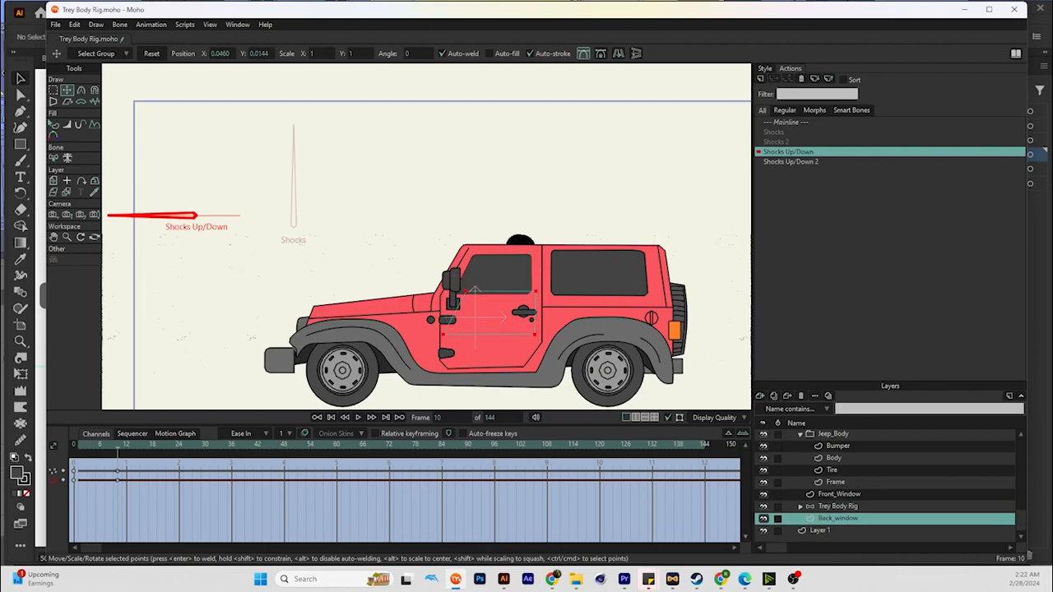
key("ctrl+z")
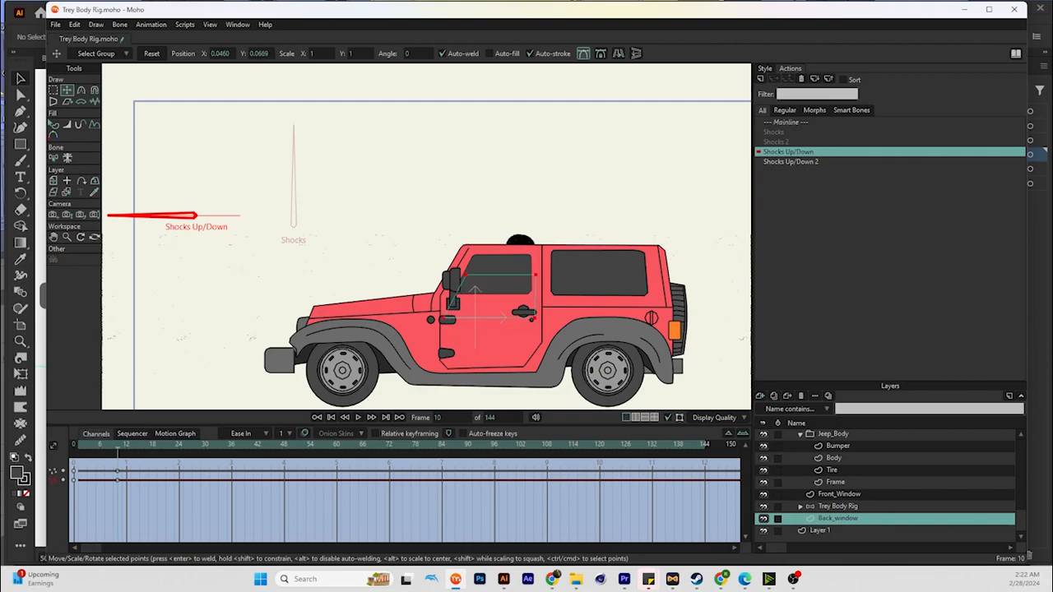
key("ctrl+z")
Move the Front_Window points straight up to Y 0.2227 at frame 10 of the Shocks Up/Down 2 action
double_click(791, 162)
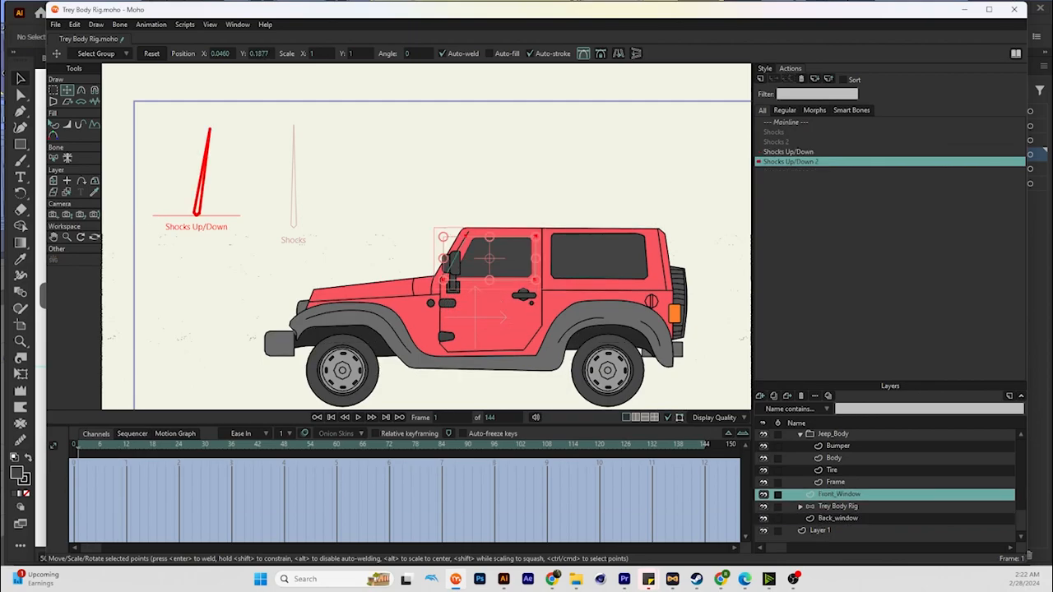
left_click(117, 445)
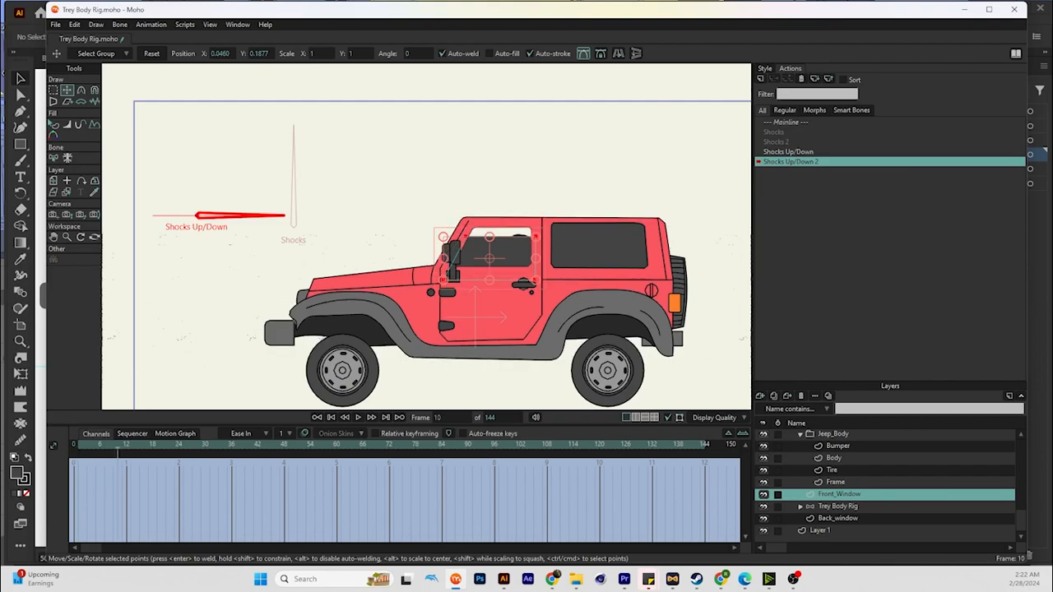
left_click_drag(490, 258, 489, 247)
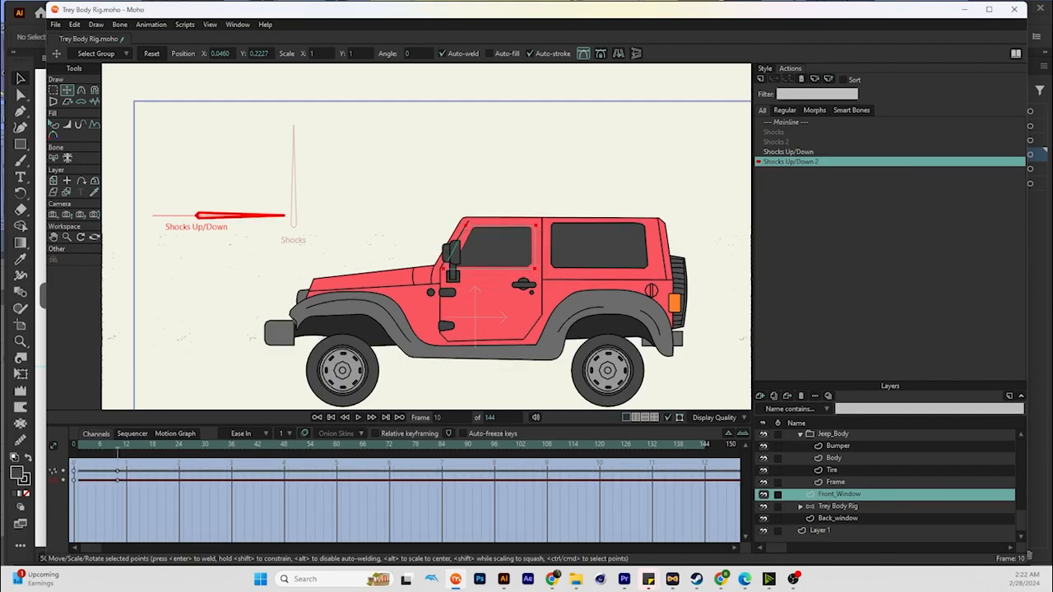
Collapse the Jeep_Body group and hide the Front_Window layer
scroll(884, 481, "up", 1)
scroll(885, 481, "down", 1)
left_click(800, 434)
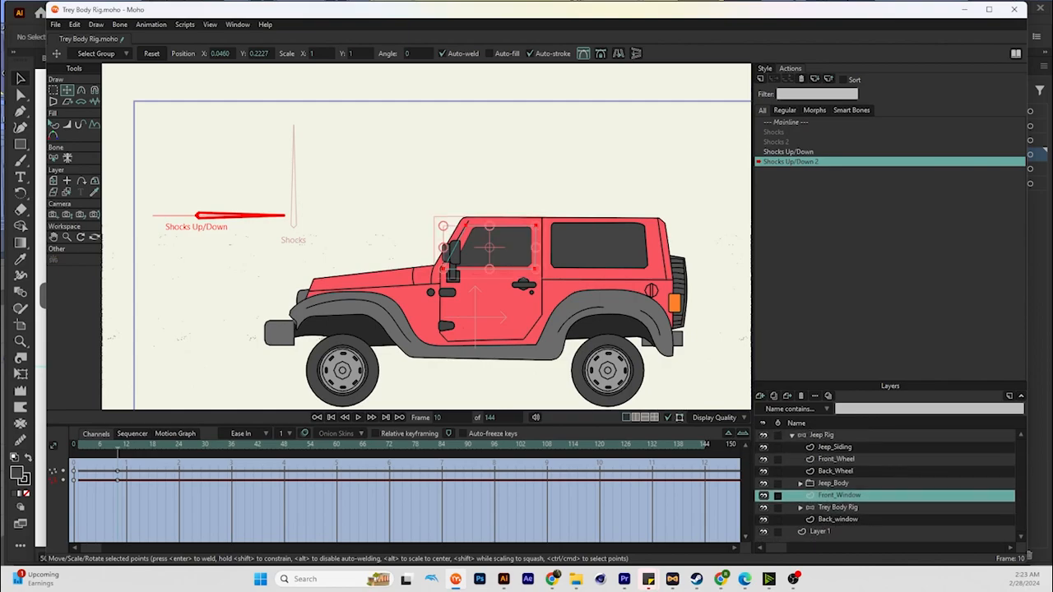
left_click(763, 495)
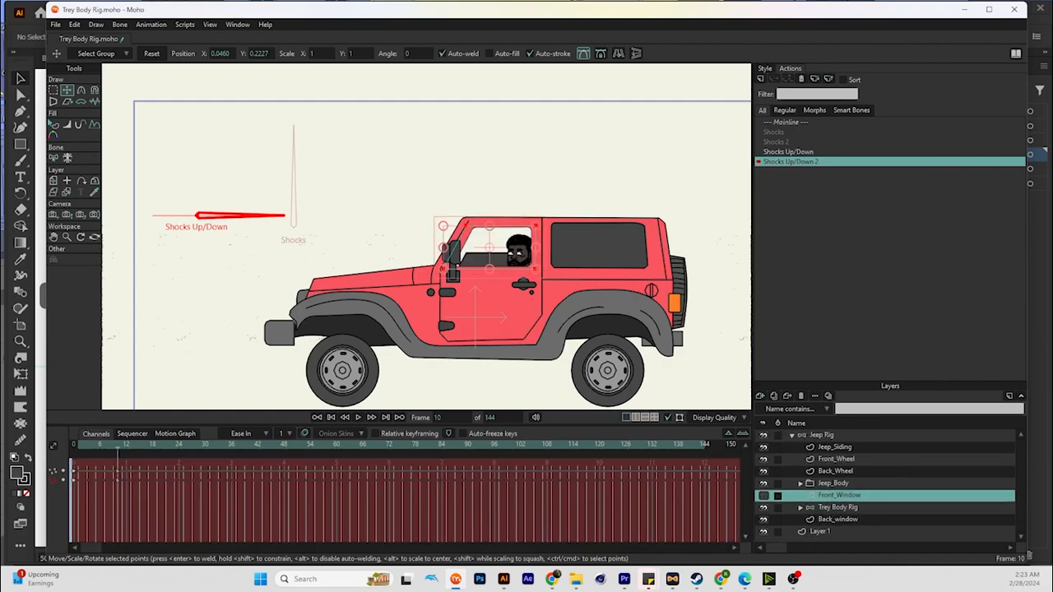
Move the Trey Body Rig layer up to Y 0.0435 at frame 10 of the Shocks Up/Down 2 action
left_click(837, 508)
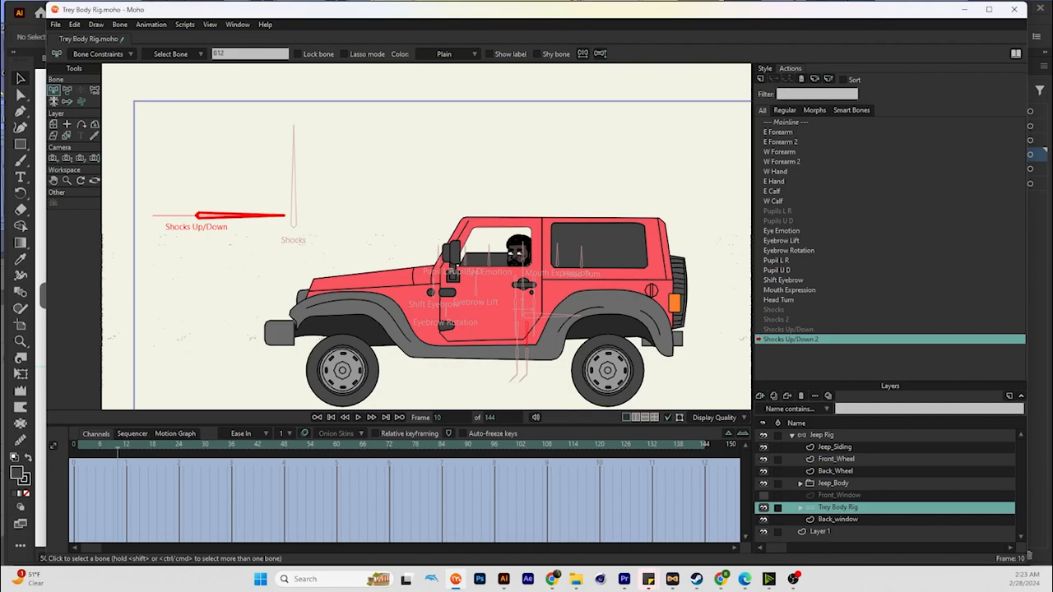
key("m")
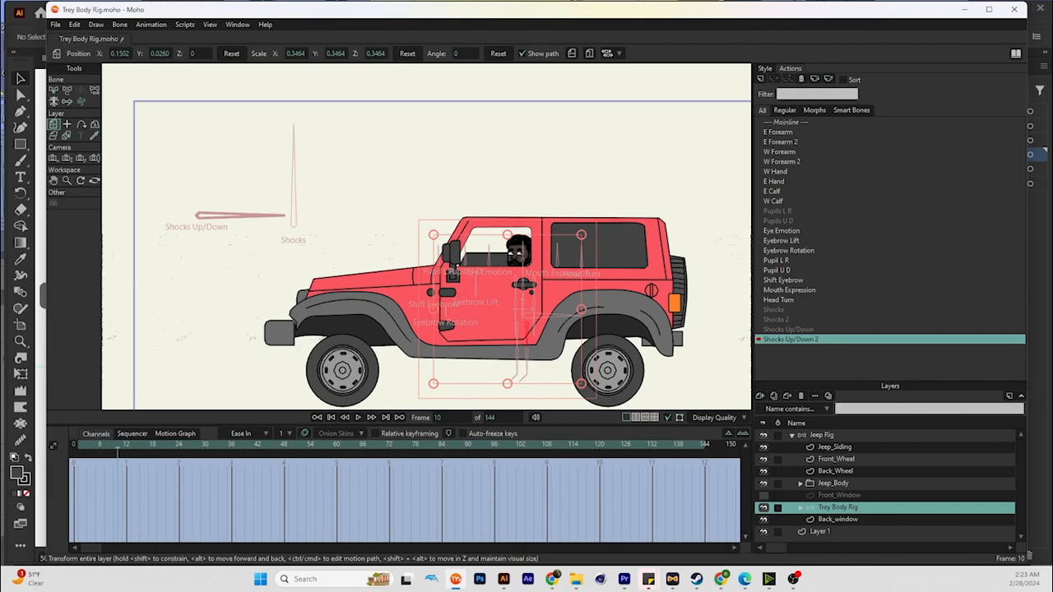
left_click_drag(528, 269, 528, 264)
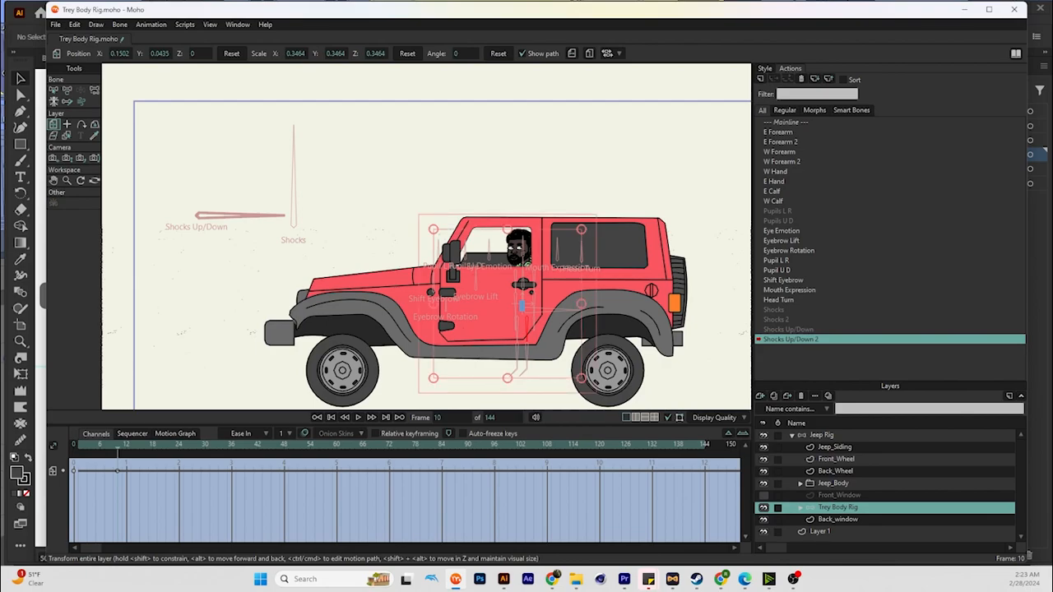
Move the Trey Body Rig layer down to Y 0.0085 at frame 1 of the Shocks Up/Down action
double_click(788, 329)
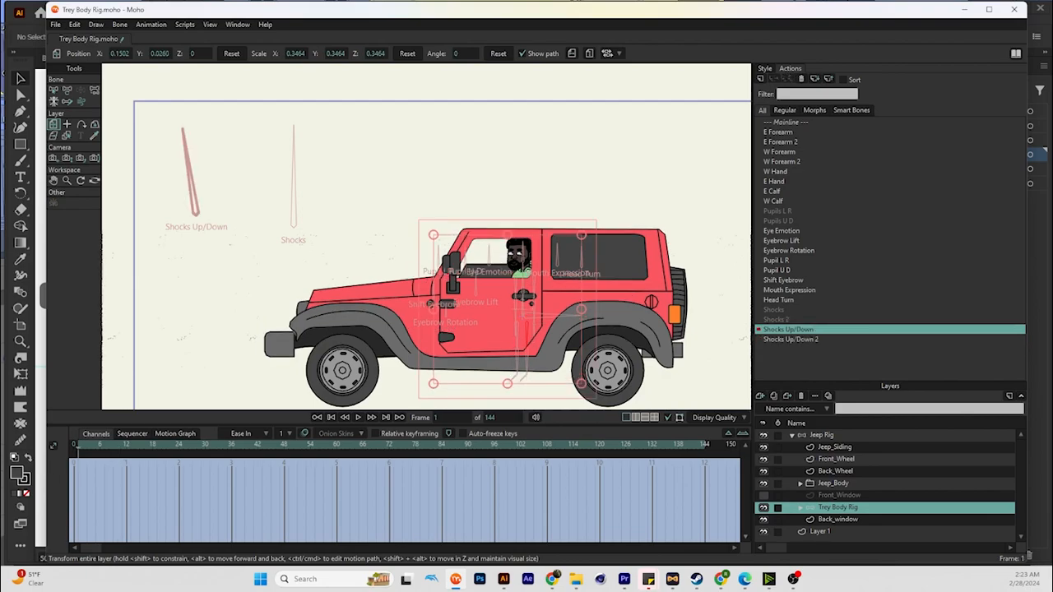
left_click_drag(527, 270, 527, 276)
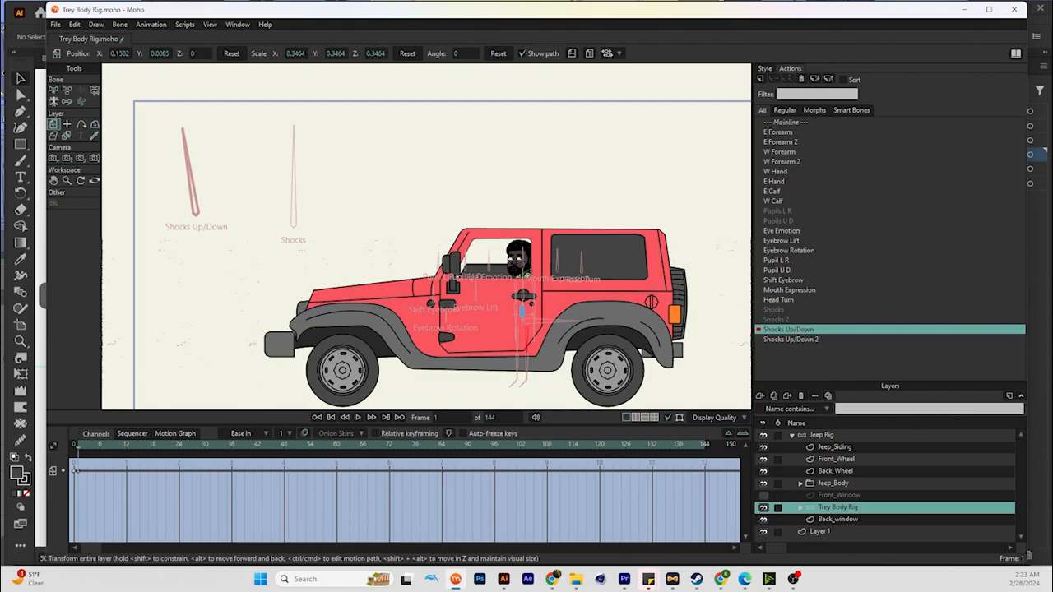
Move the Trey Body Rig layer down to Y -0.0430 at frame 10 of the Shocks Up/Down action
left_click_drag(78, 470, 117, 471)
left_click(118, 445)
left_click_drag(522, 313, 521, 329)
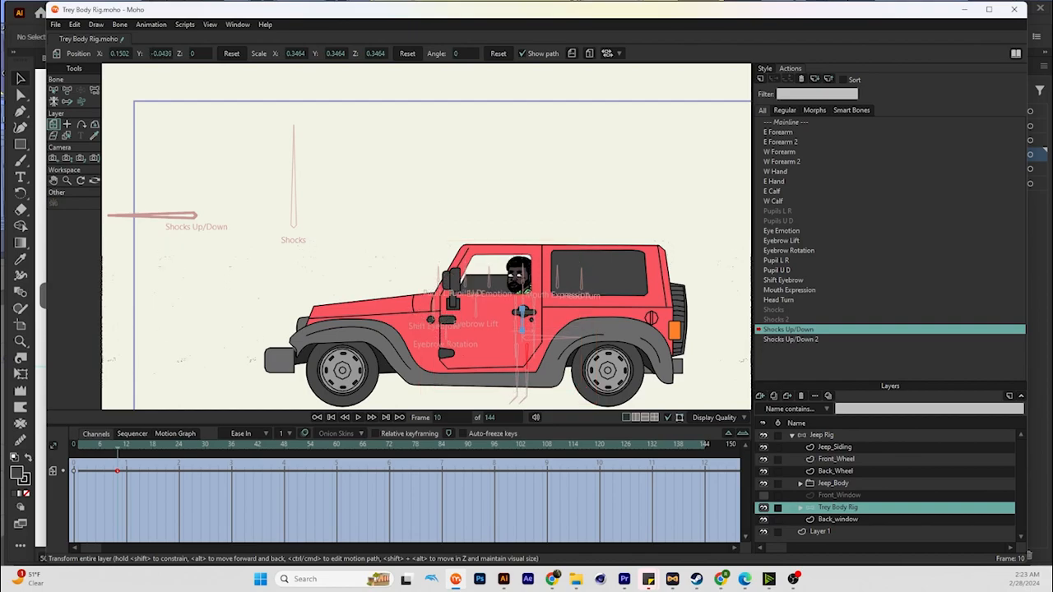
Lower the Trey Body Rig layer to Y 0.0085 at frame 0, then preview both Shocks Up/Down actions through frame 10
left_click_drag(118, 445, 74, 445)
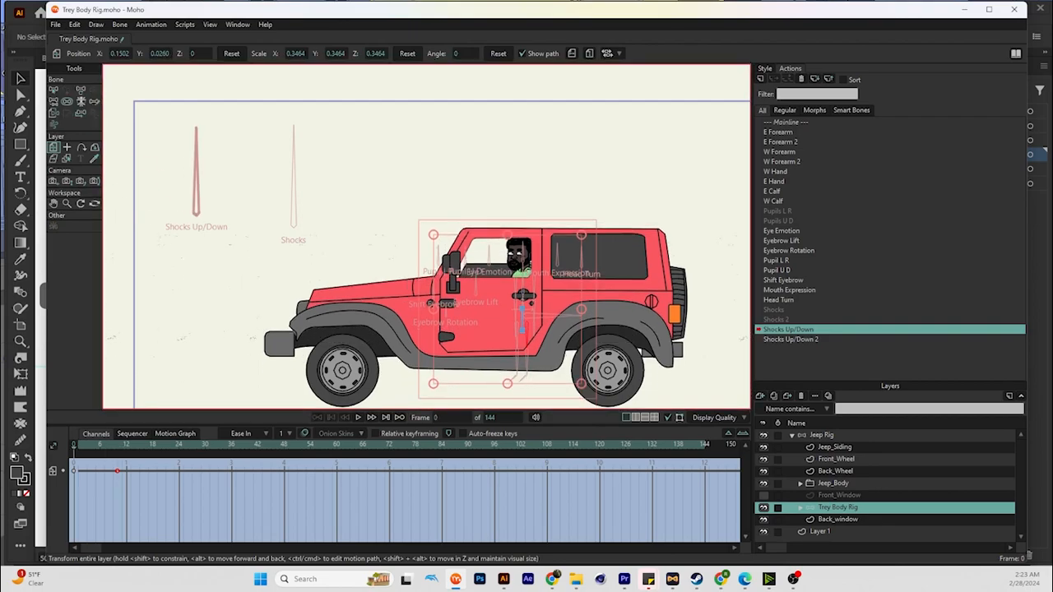
left_click_drag(525, 272, 525, 277)
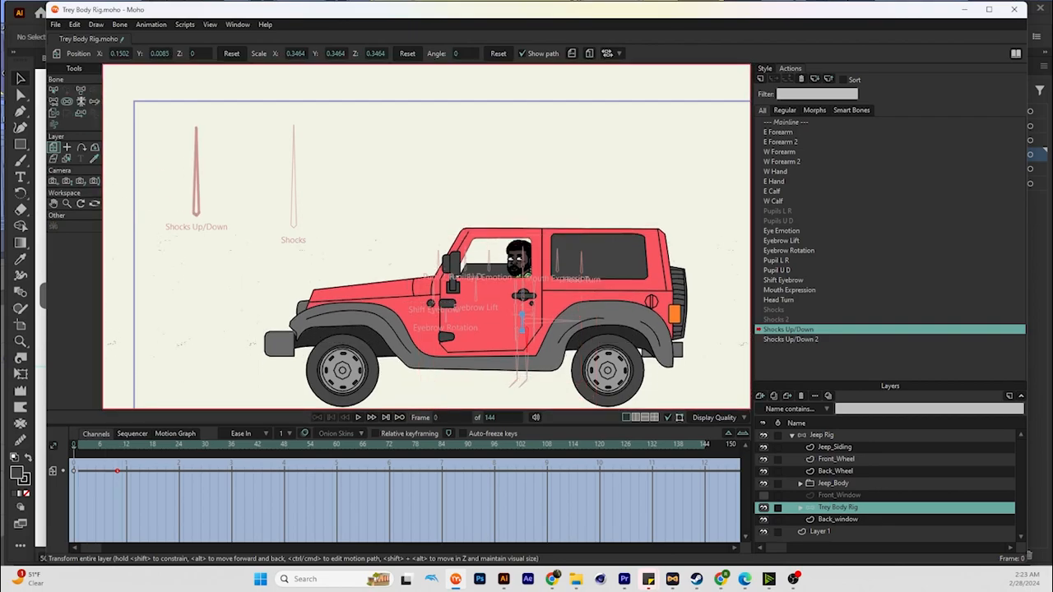
left_click_drag(74, 445, 116, 445)
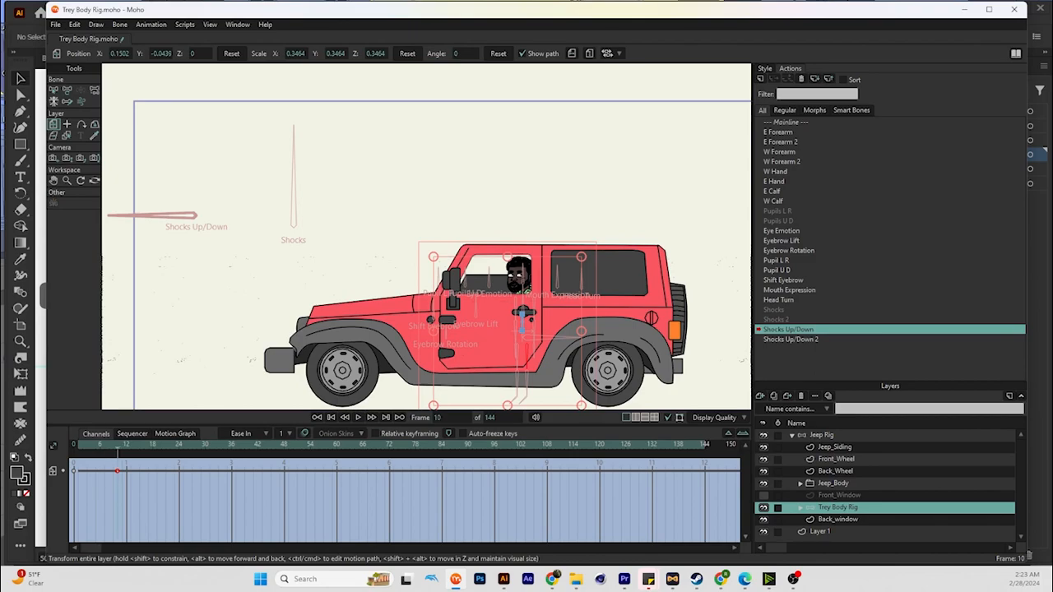
double_click(790, 339)
left_click_drag(77, 445, 118, 445)
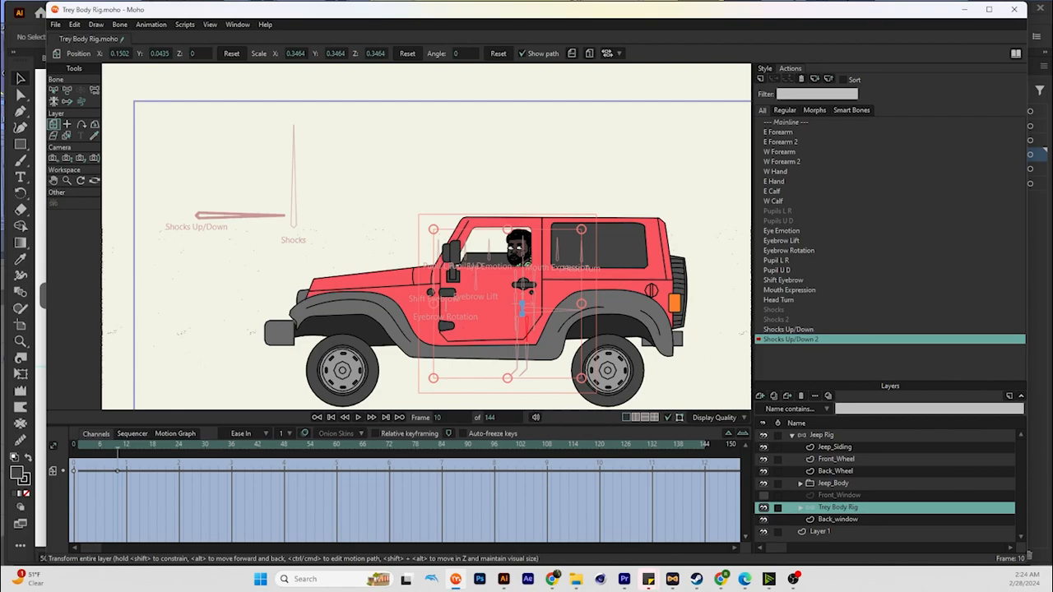
Return the Jeep Rig layer to the Mainline and test the Shocks Up/Down and Shocks bones by rotating them
left_click(821, 436)
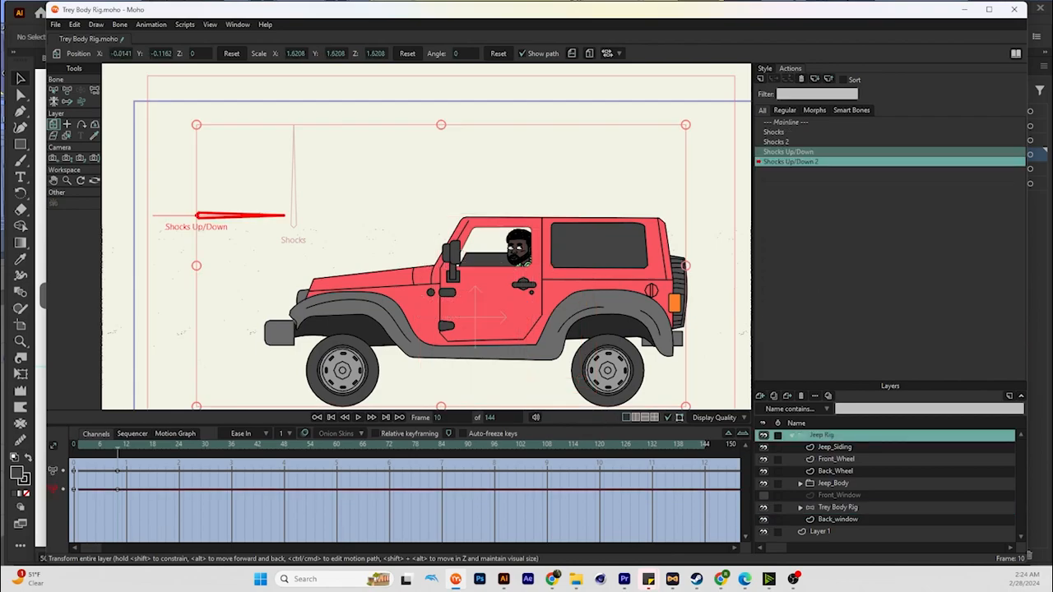
left_click(791, 435)
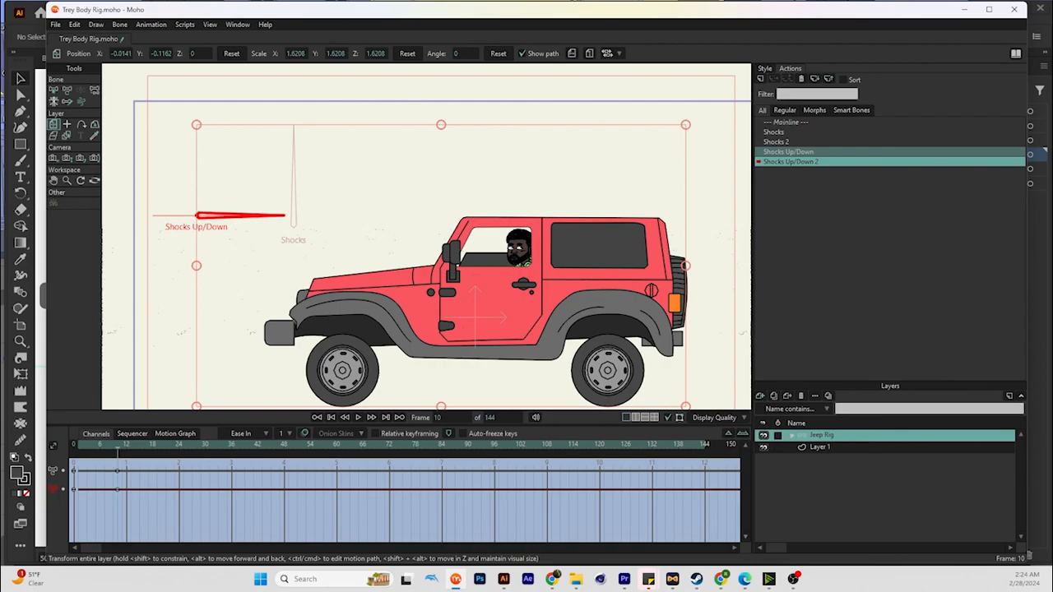
double_click(786, 122)
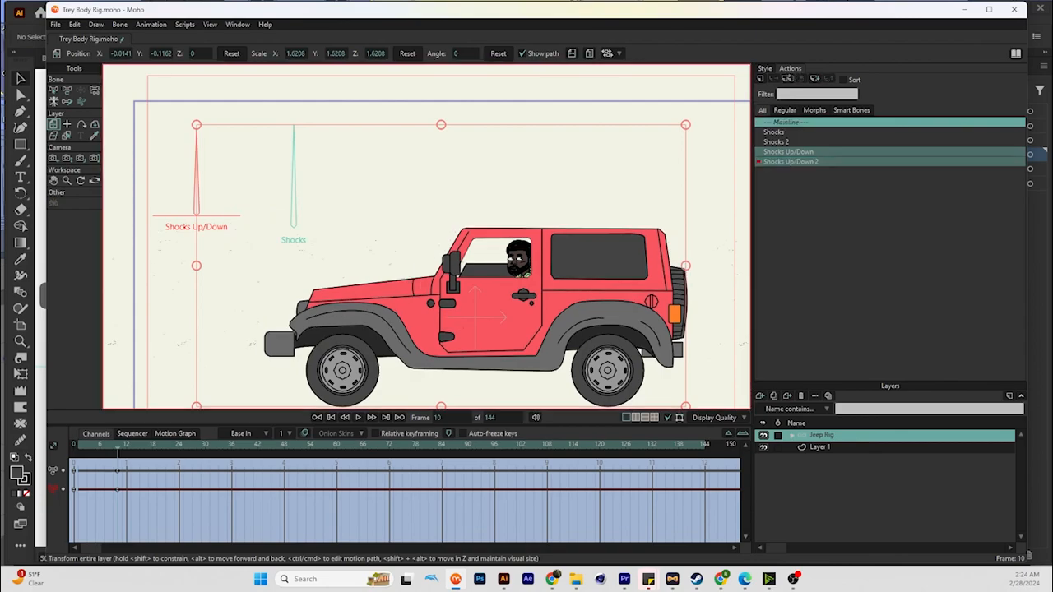
left_click_drag(196, 130, 277, 179)
left_click_drag(293, 131, 327, 132)
key("t")
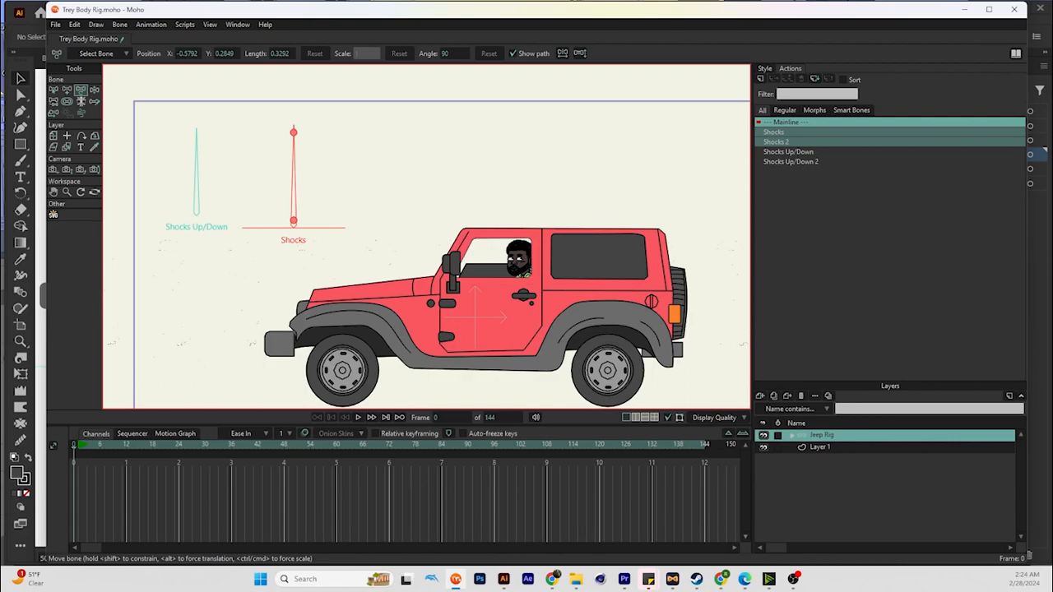
Unhide the Front_Window layer in the Jeep Rig group and test the Shocks bone's rotation with it
left_click(792, 436)
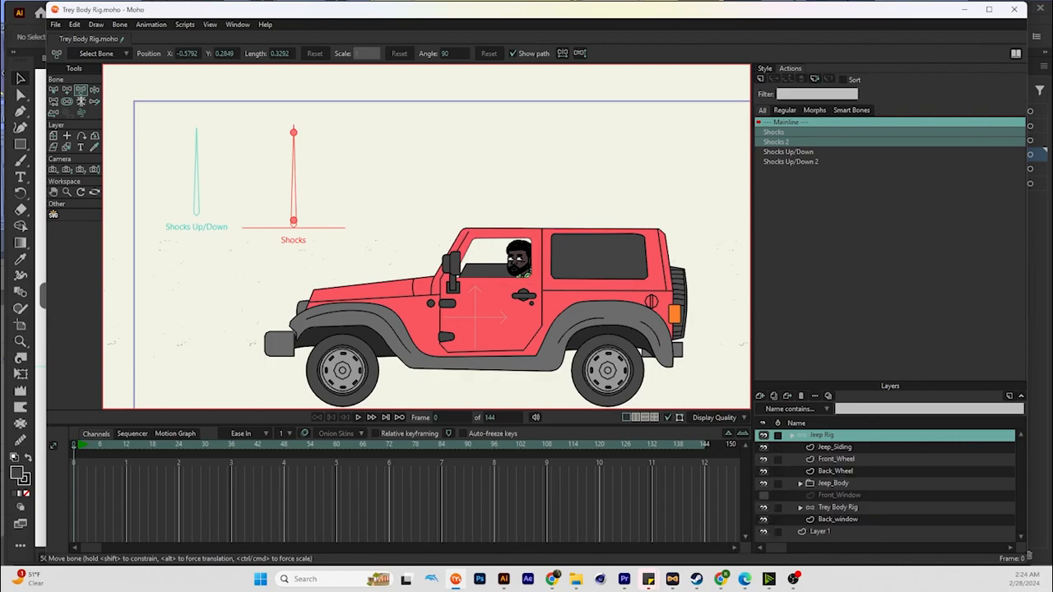
left_click(764, 496)
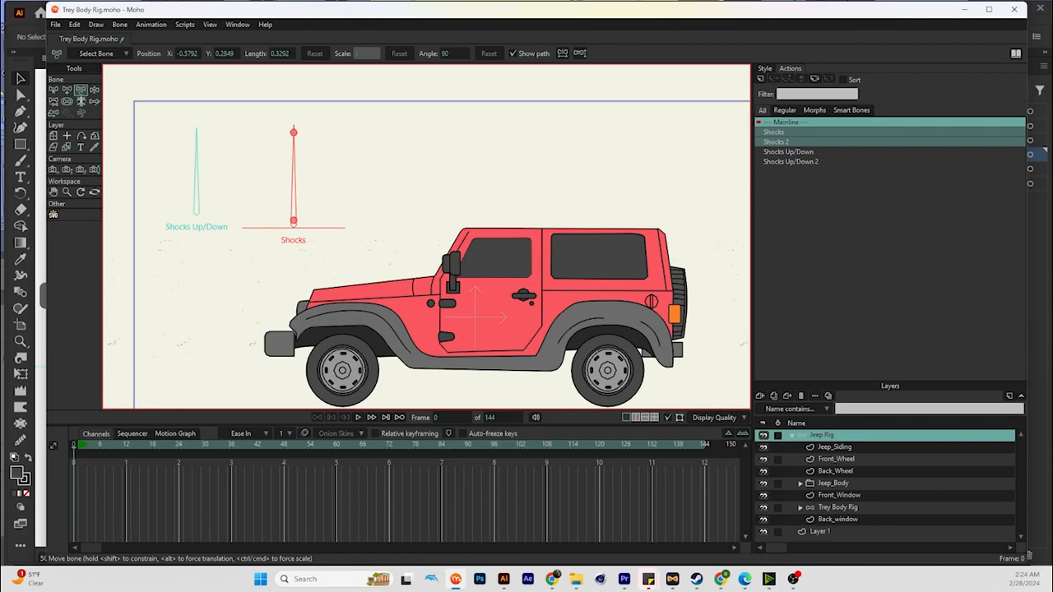
key("z")
mouse_move(293, 130)
left_mouse_down()
mouse_move(392, 198)
mouse_move(249, 136)
mouse_move(387, 216)
mouse_move(219, 159)
mouse_move(193, 220)
mouse_move(393, 202)
mouse_move(279, 128)
left_mouse_up()
key("t")
Select all points of the Front_Window layer at frame 10 of the Shocks action for transforming
left_click(839, 495)
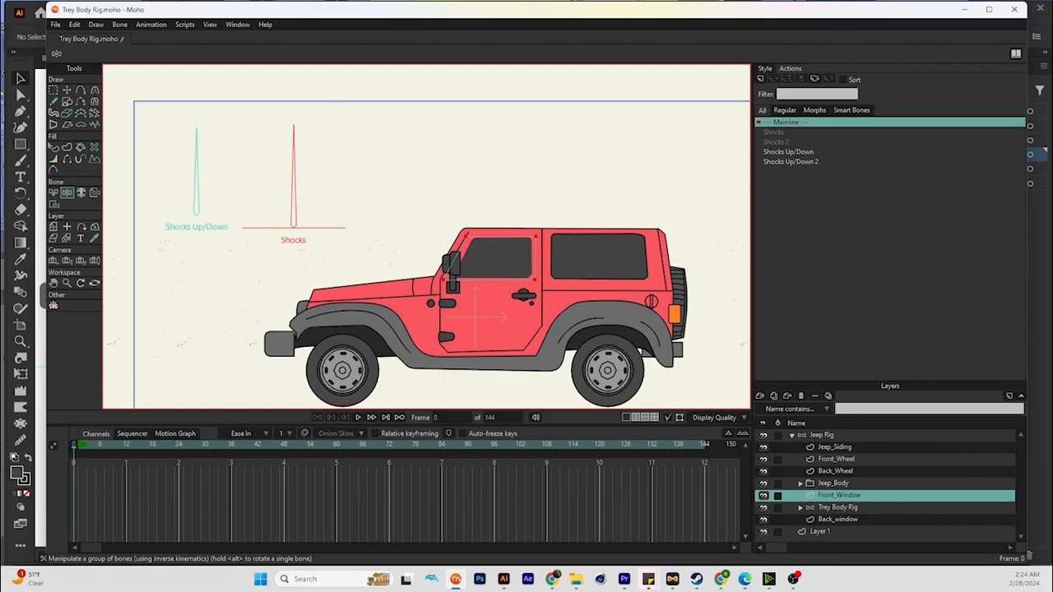
double_click(773, 132)
left_click(113, 445)
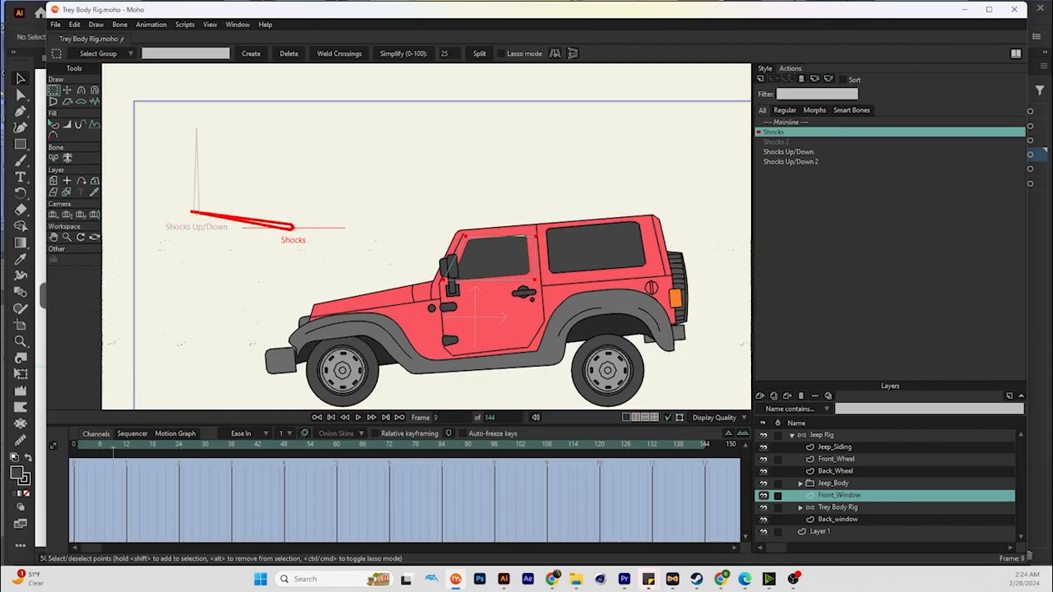
left_click(118, 445)
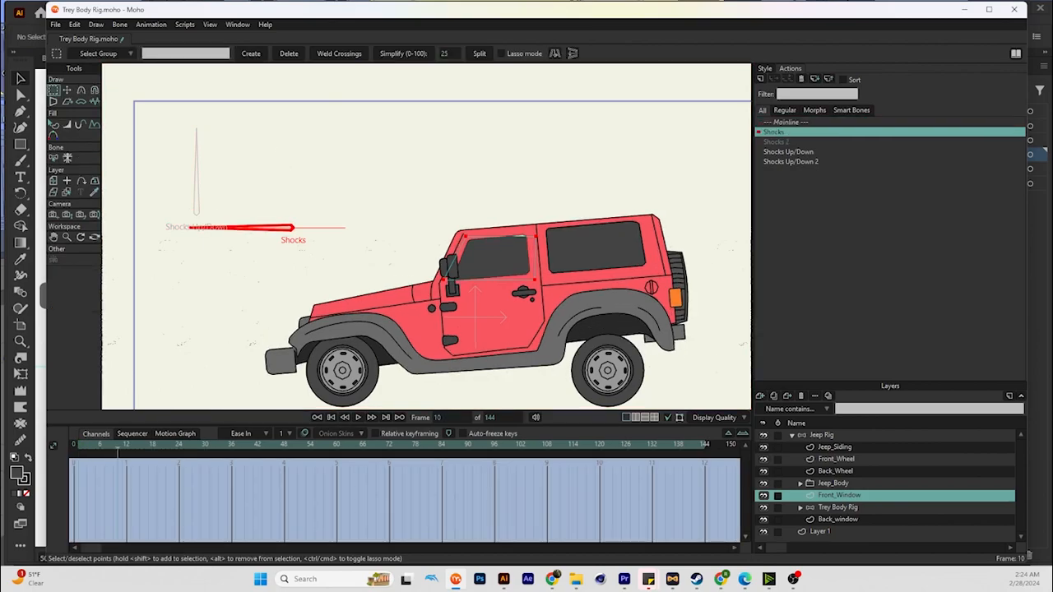
key("ctrl+a")
key("t")
Try to rotate the Front_Window points by -5 degrees in the Shocks action
left_click(418, 53)
type("-5")
key("Return")
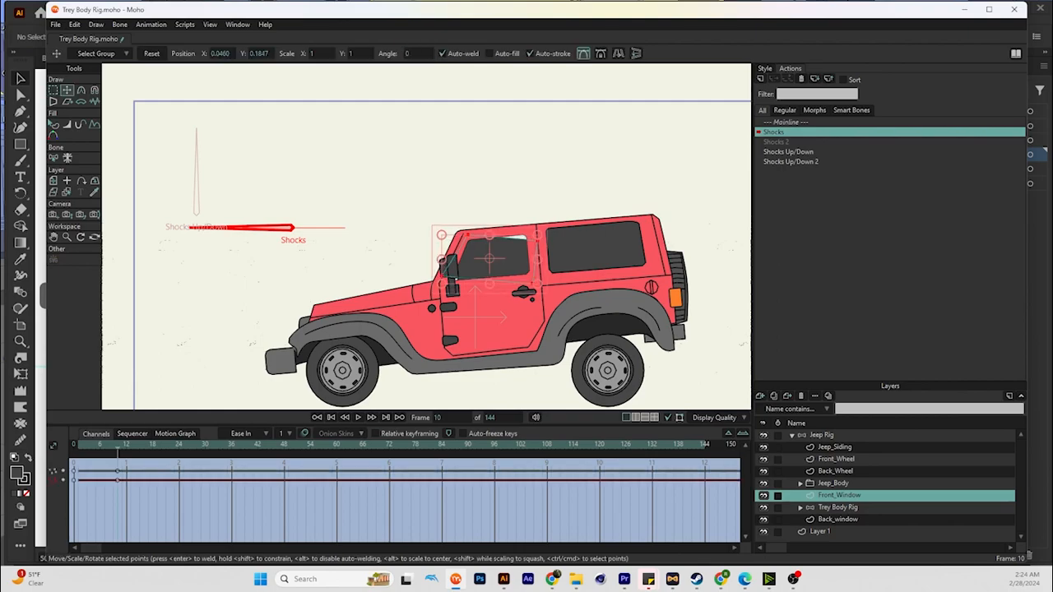
key("ctrl+z")
Rotate the selected Front_Window points by 5 degrees at frame 10 of the Shocks action
left_click(418, 53)
type("5")
key("Return")
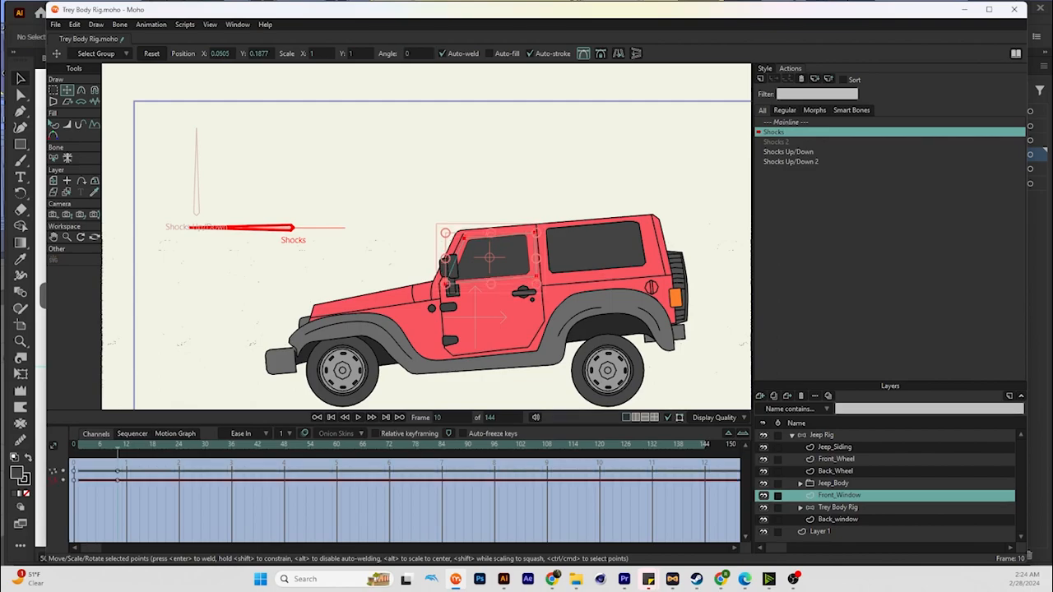
Rotate the Front_Window points by -5 degrees at frame 10 of the Shocks 2 action
double_click(775, 142)
left_click(418, 52)
left_click(117, 445)
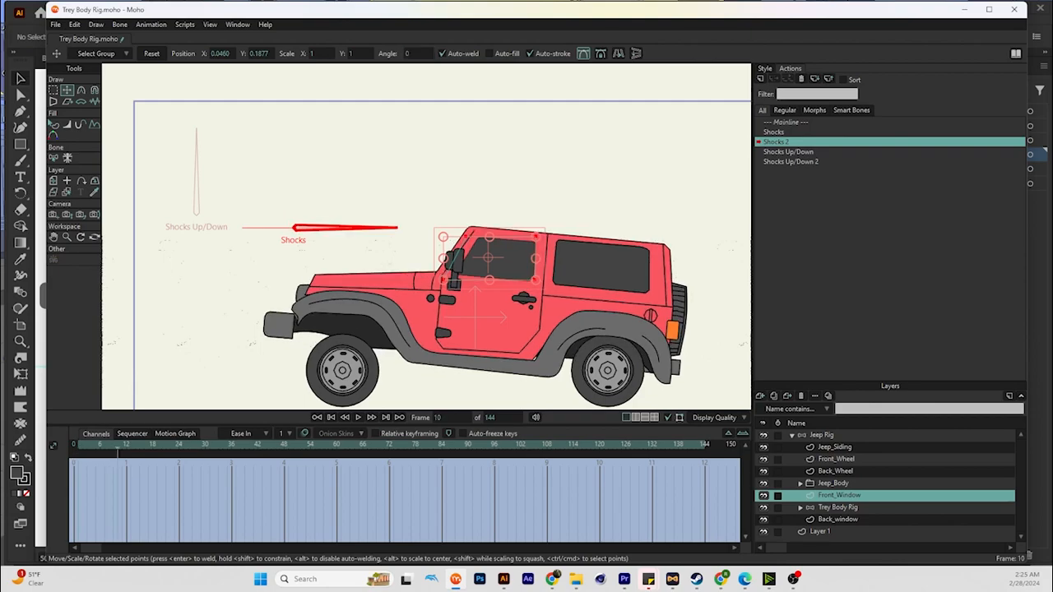
left_click(418, 52)
type("-5")
key("Return")
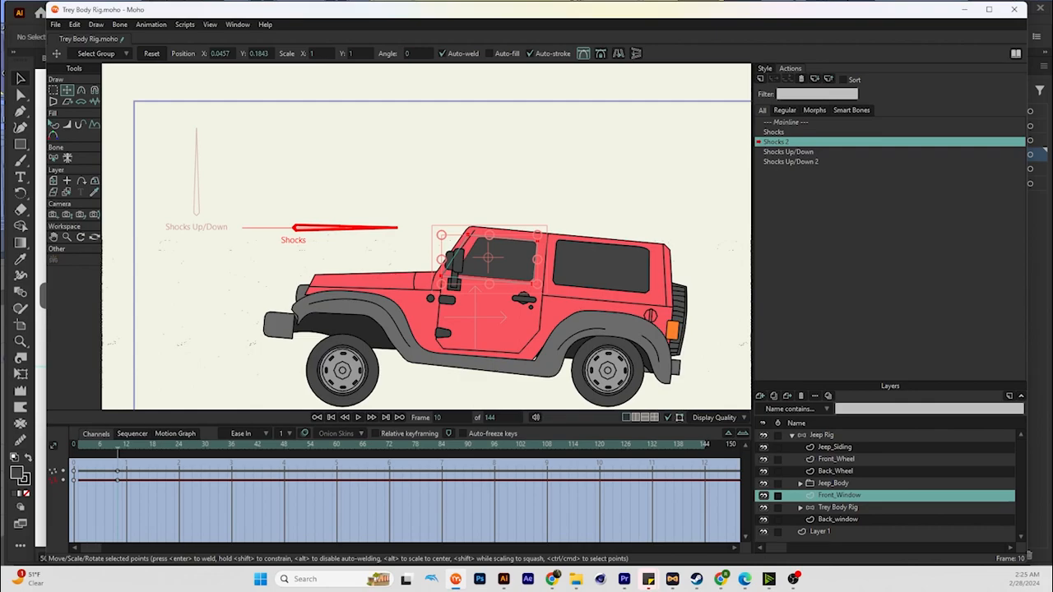
Rotate the Back_window points by -5 degrees at frame 10 of the Shocks 2 action
left_click(838, 519)
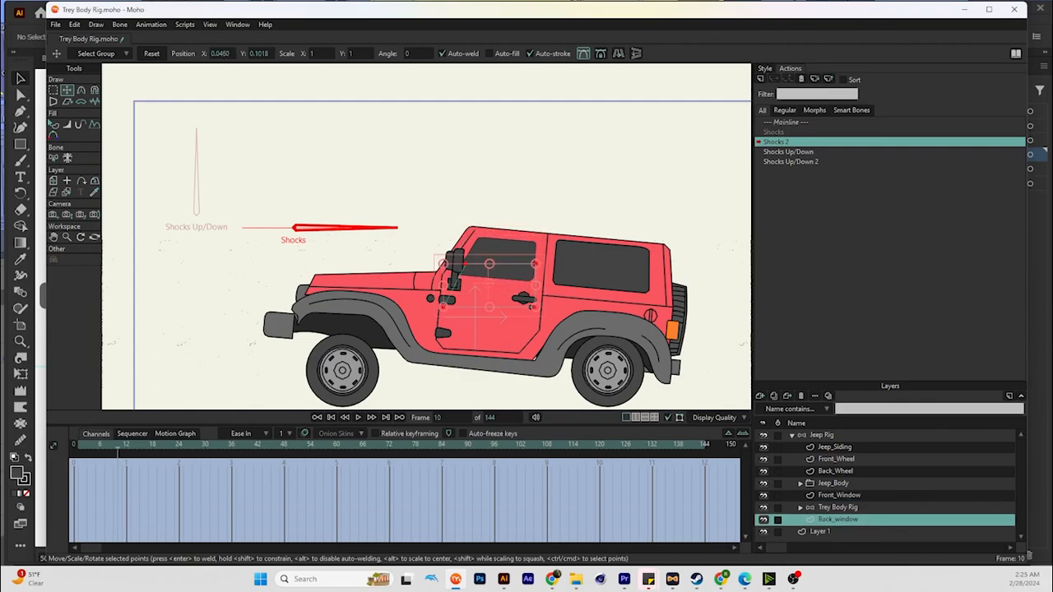
left_click(418, 53)
type("-5")
key("Return")
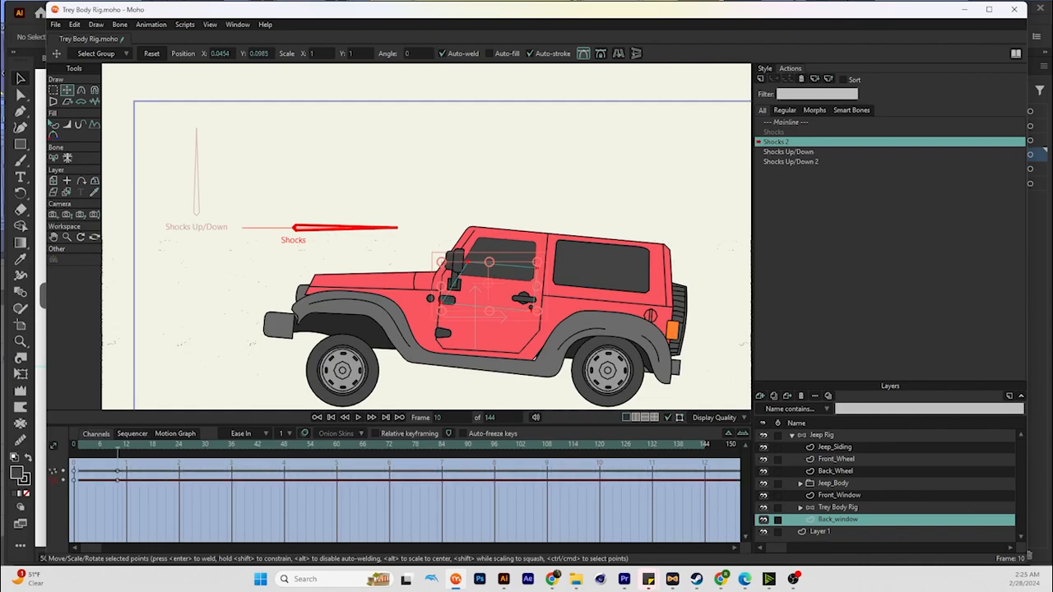
Rotate the Back_window points by 5 degrees at frame 10 of the Shocks action
double_click(774, 132)
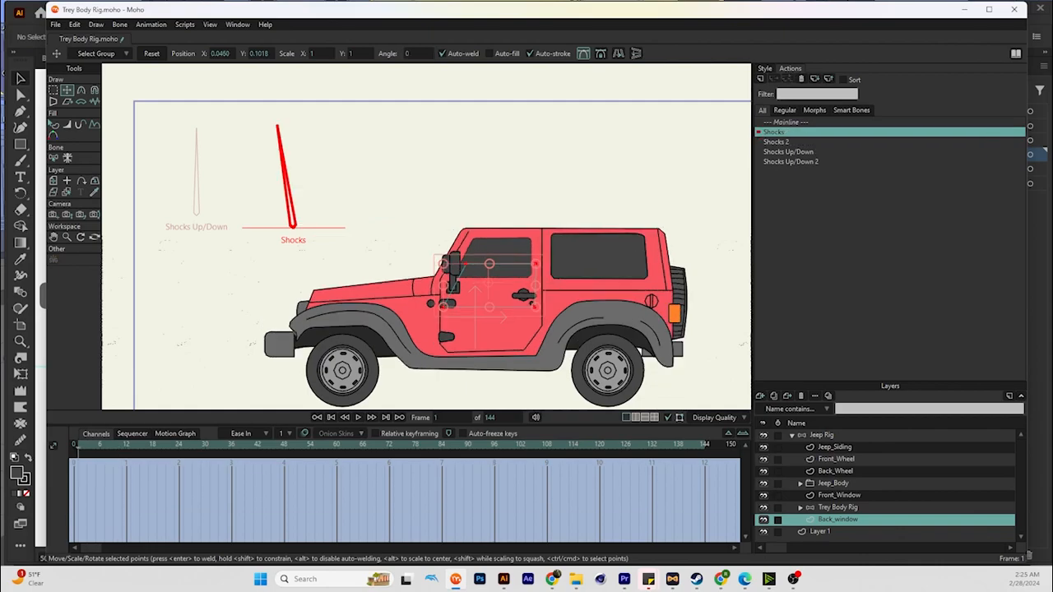
left_click_drag(78, 447, 117, 447)
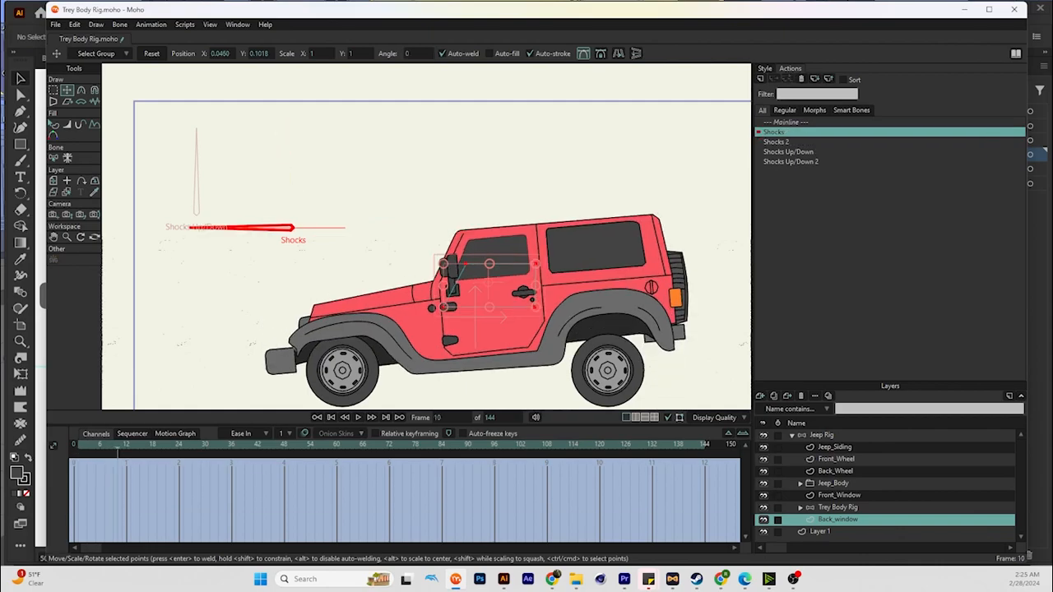
left_click(417, 53)
type("5")
key("Return")
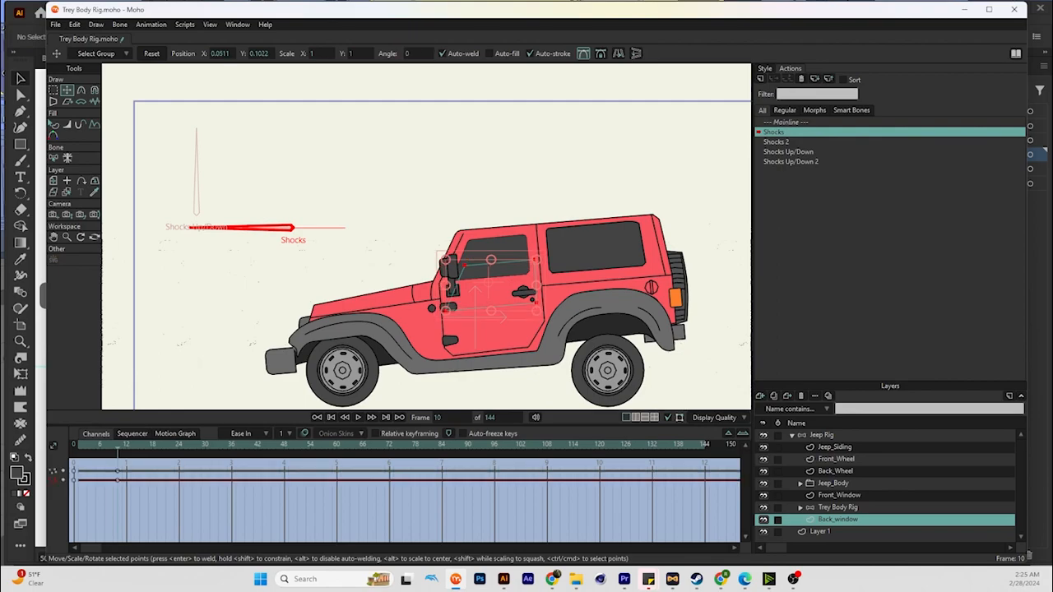
Shift the Jeep_Body layer horizontally to X -0.0140 at frame 10 of the Shocks action and preview the tilt
mouse_move(117, 445)
left_mouse_down()
mouse_move(73, 445)
mouse_move(117, 445)
left_mouse_up()
mouse_move(117, 446)
left_mouse_down()
mouse_move(82, 445)
mouse_move(116, 445)
left_mouse_up()
left_click(833, 483)
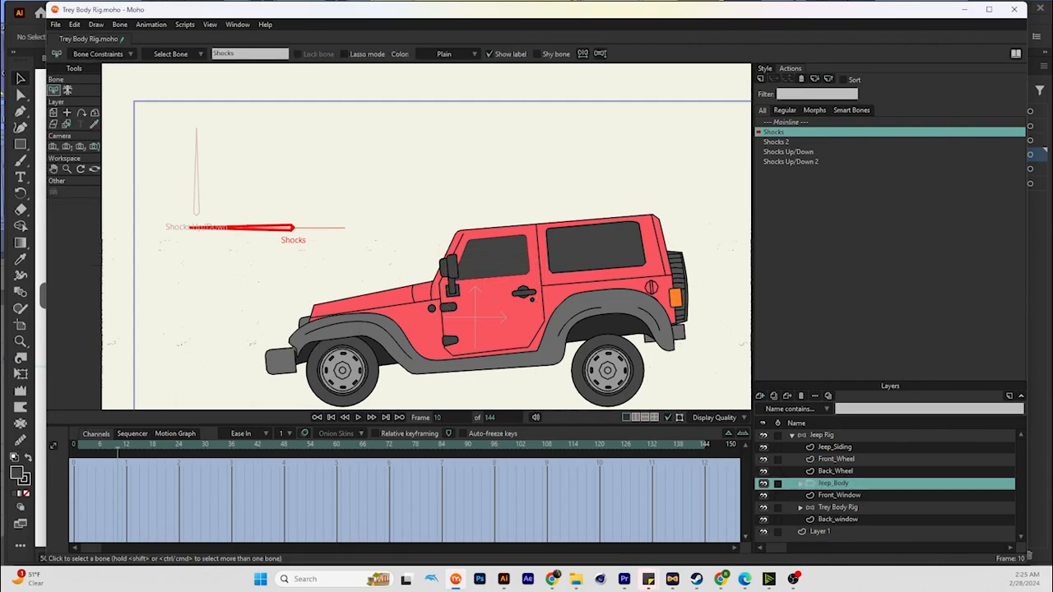
key("m")
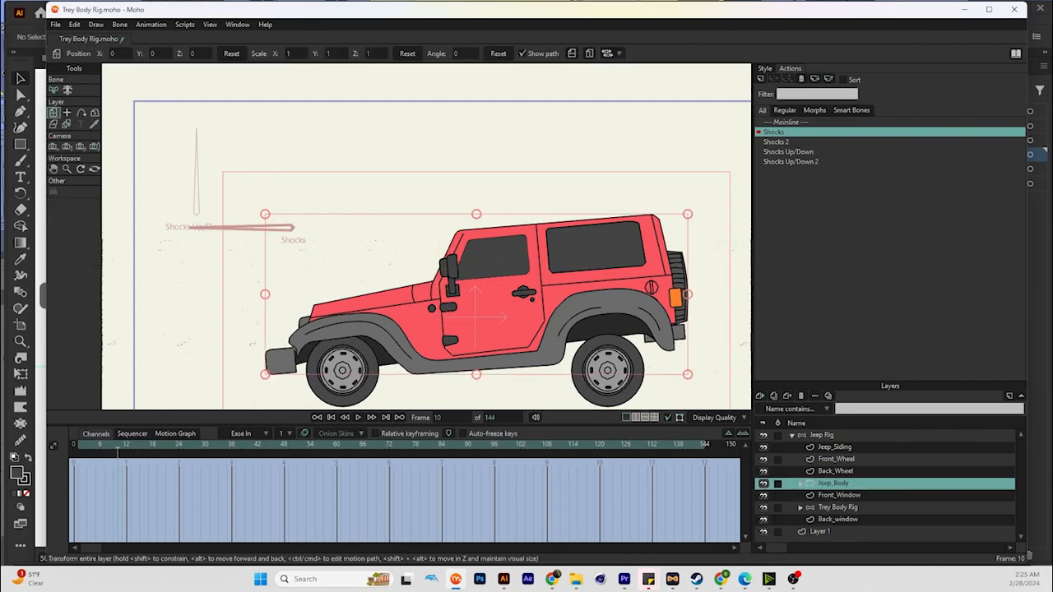
key("ctrl+shift+Left")
key("ctrl+shift+Right")
left_click_drag(498, 317, 500, 317)
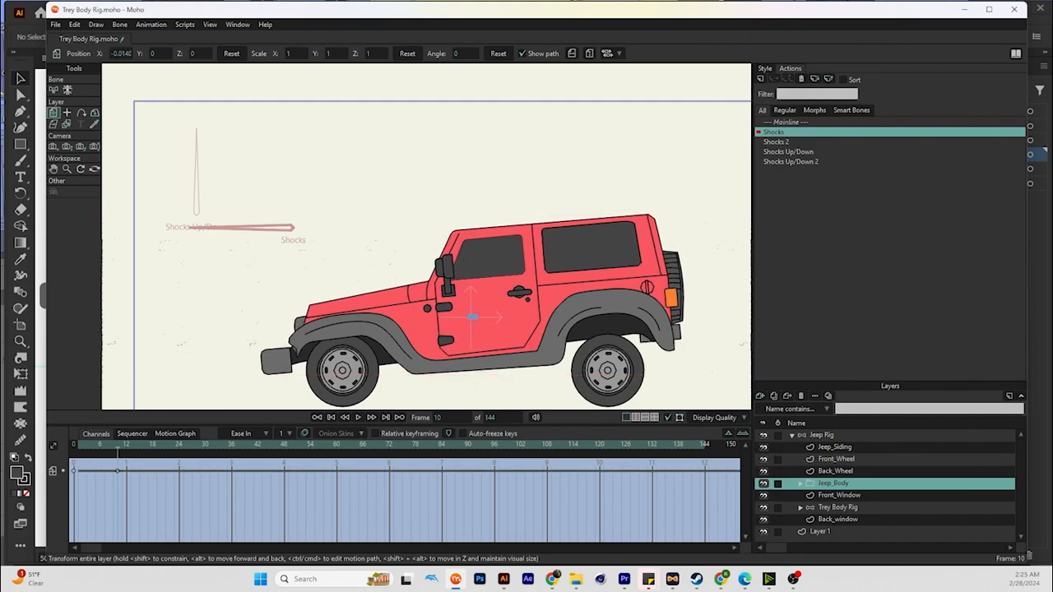
mouse_move(117, 445)
left_mouse_down()
mouse_move(74, 445)
mouse_move(117, 445)
left_mouse_up()
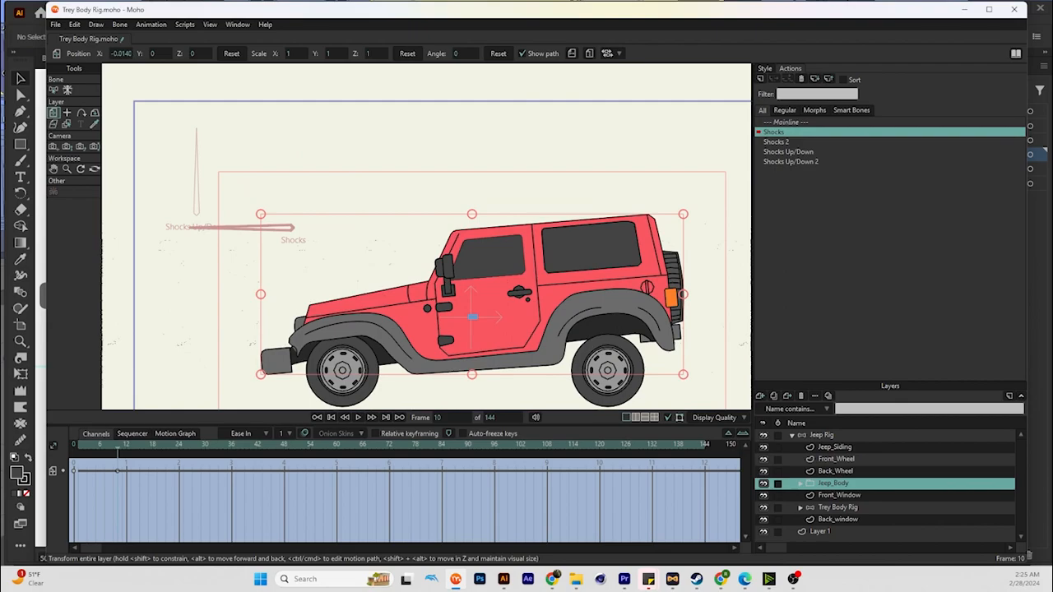
Shift the Jeep_Body layer horizontally to X 0.0105 at frame 10 of the Shocks 2 action and preview the tilt
double_click(779, 142)
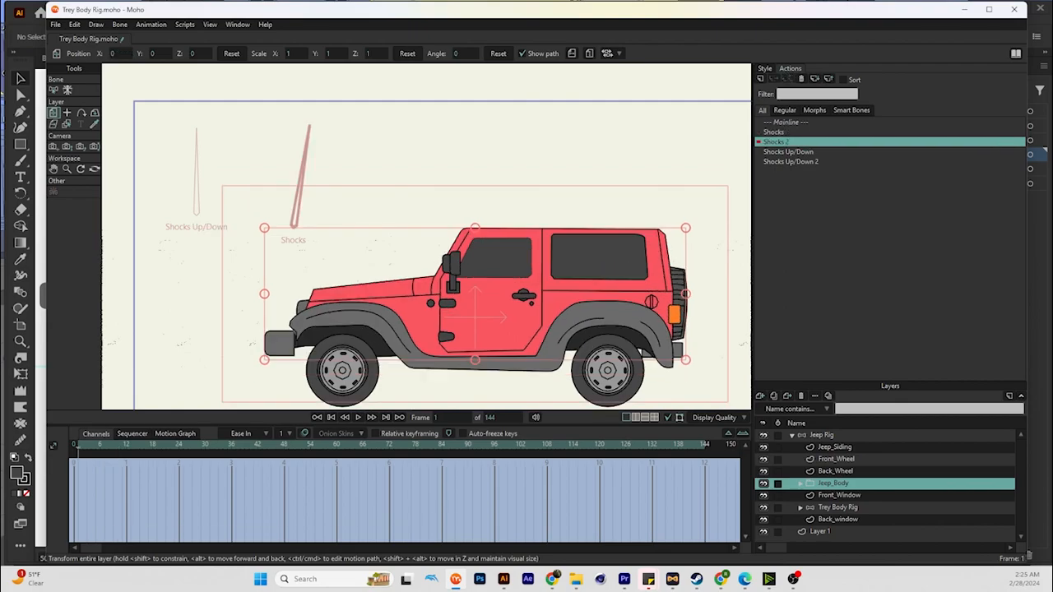
left_click_drag(78, 445, 117, 445)
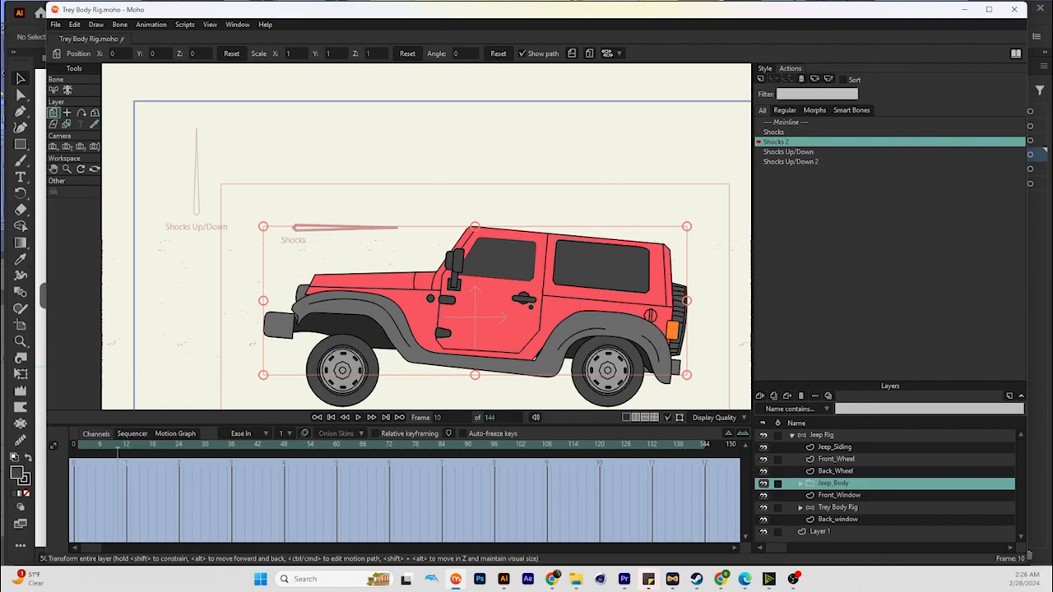
mouse_move(117, 445)
left_mouse_down()
mouse_move(86, 445)
mouse_move(116, 446)
left_mouse_up()
left_click_drag(529, 274, 535, 274)
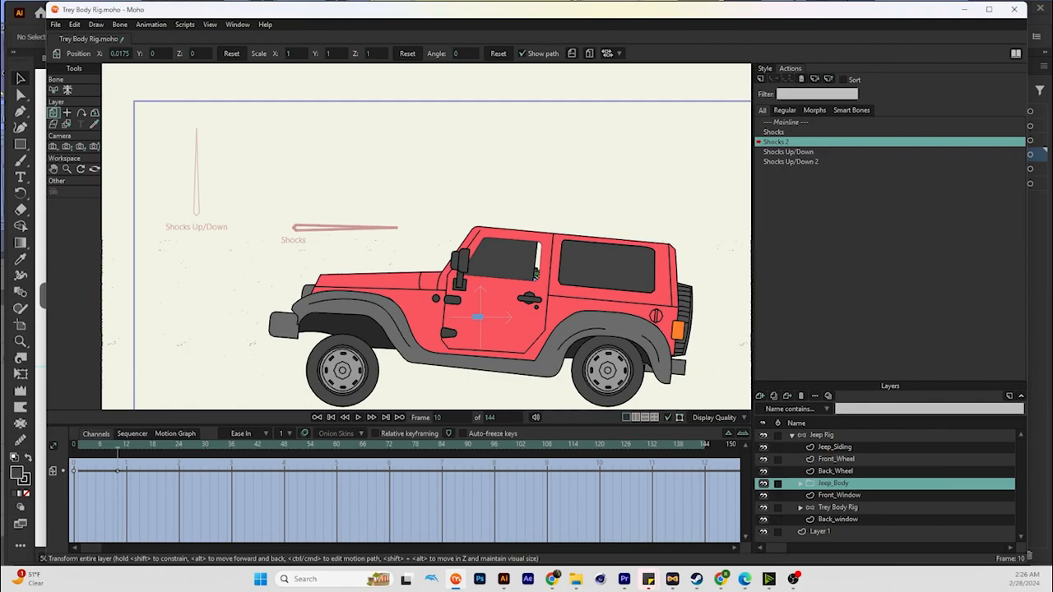
mouse_move(116, 445)
left_mouse_down()
mouse_move(73, 445)
mouse_move(117, 445)
left_mouse_up()
left_click_drag(480, 317, 478, 317)
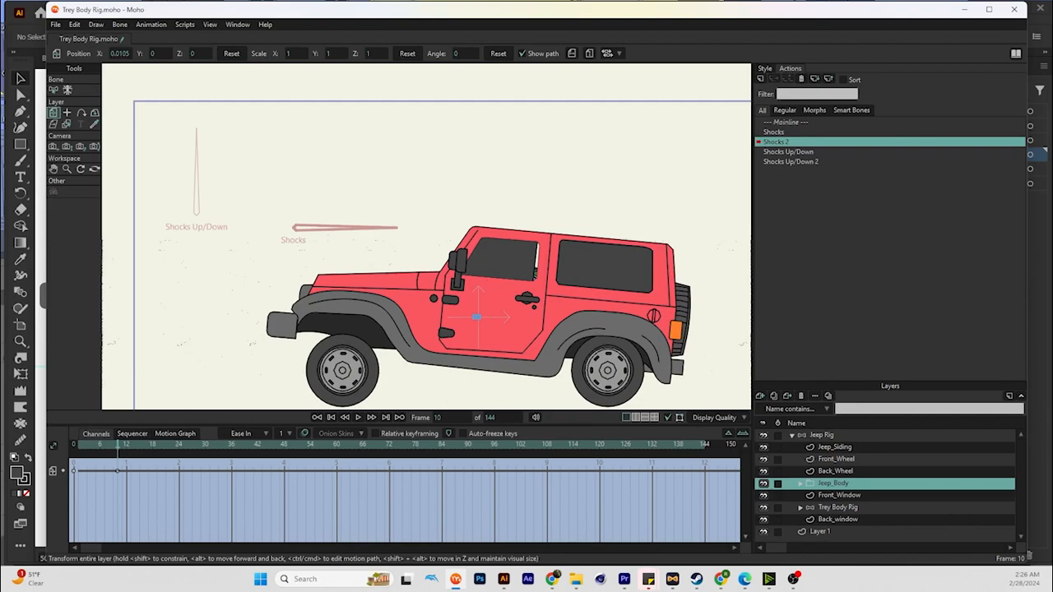
mouse_move(117, 445)
left_mouse_down()
mouse_move(73, 445)
mouse_move(117, 445)
left_mouse_up()
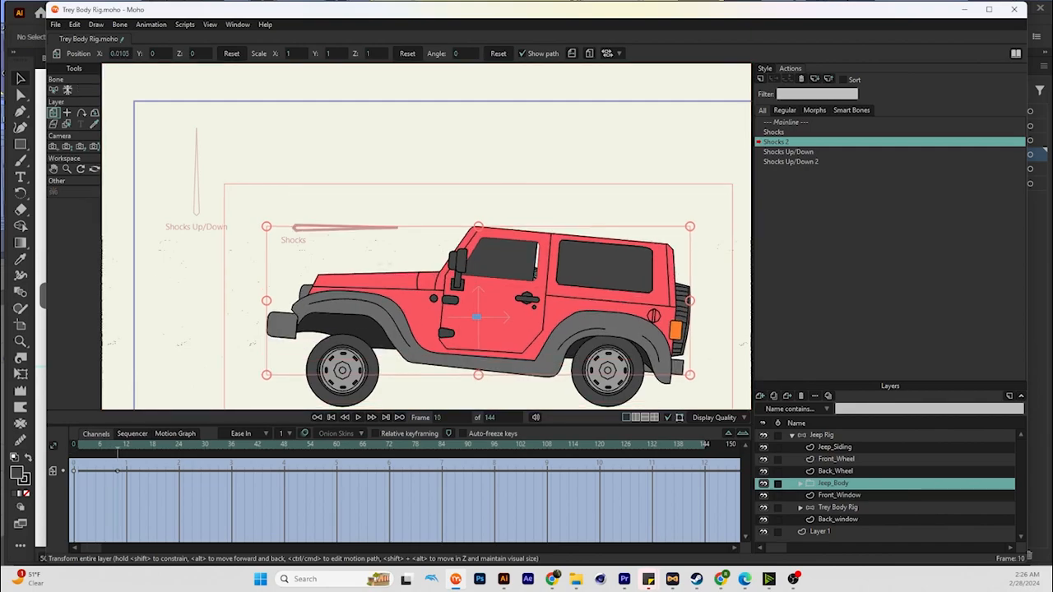
Shift the Front_Window layer horizontally to X 0.0315 at frame 10 of the Shocks 2 action
left_click(839, 495)
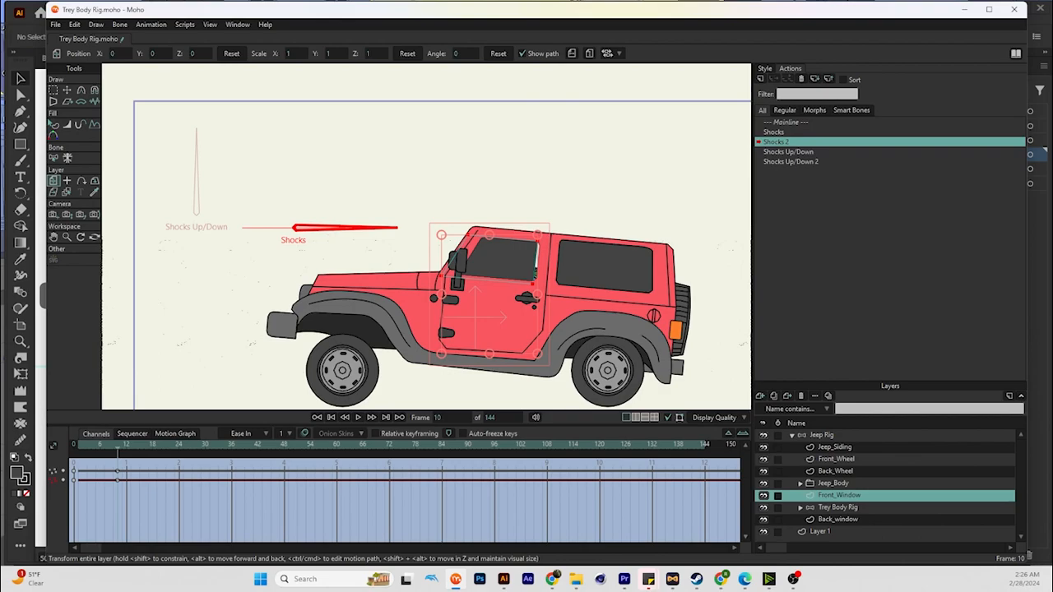
left_click_drag(501, 317, 507, 317)
key("ctrl+Right")
key("ctrl+Right")
key("ctrl+Right")
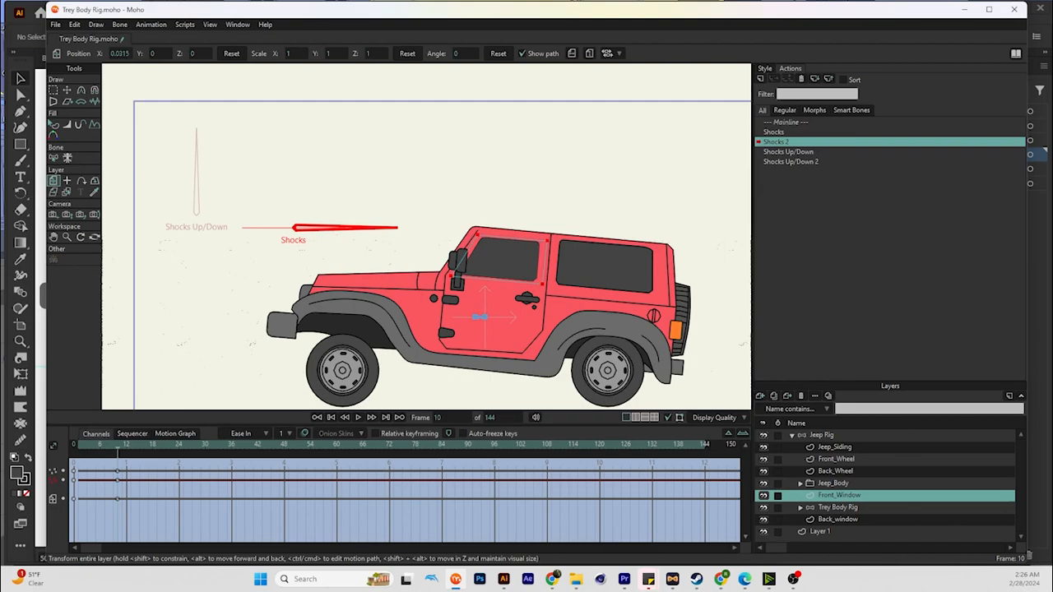
Shift the Back_window layer horizontally to X 0.0157 at frame 10 of the Shocks 2 action
left_click(838, 519)
key("ctrl+Right")
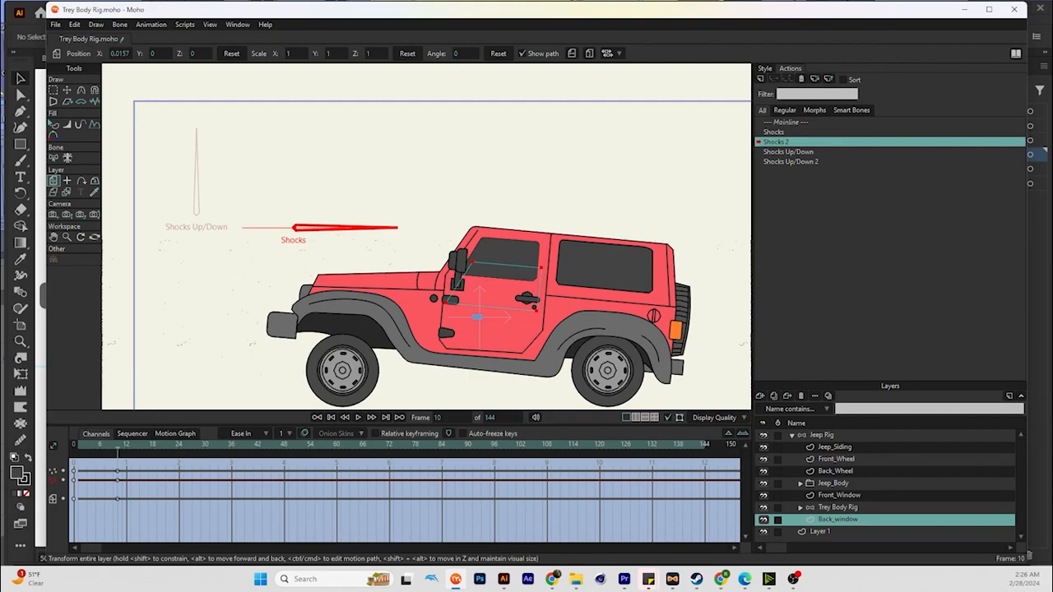
Return the Jeep Rig to the Mainline and test the Shocks and Shocks Up/Down dials by rotating both bones
left_click(821, 435)
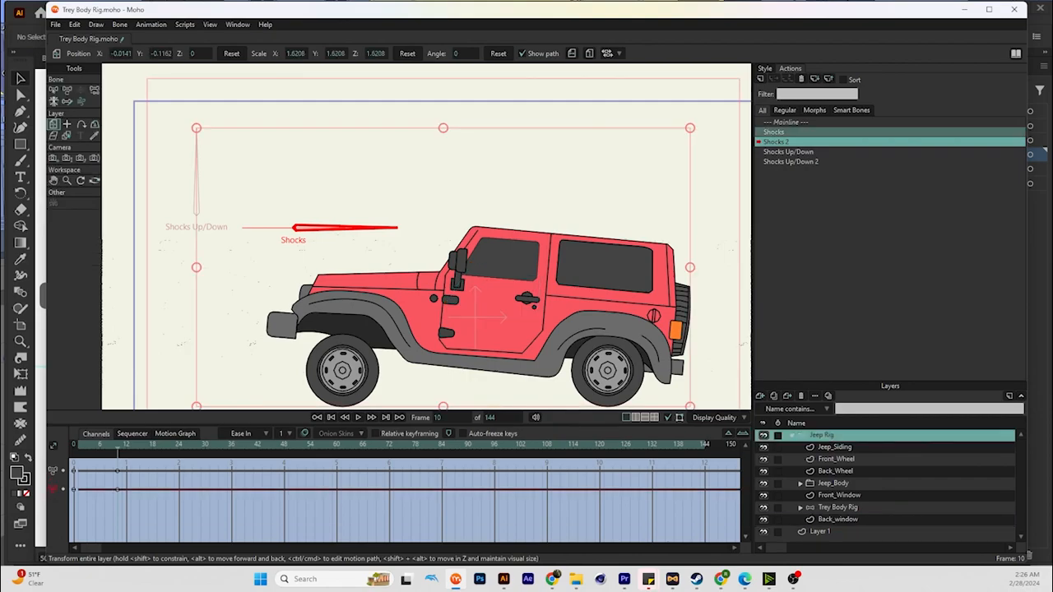
left_click(792, 434)
double_click(786, 121)
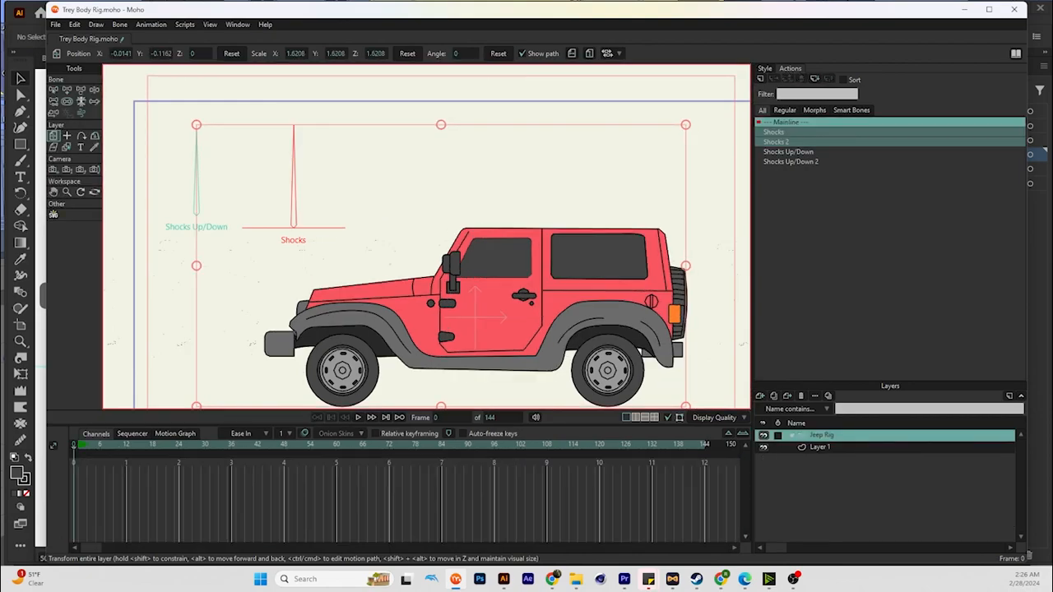
key("z")
mouse_move(293, 127)
left_mouse_down()
mouse_move(384, 186)
mouse_move(370, 160)
mouse_move(392, 205)
mouse_move(286, 126)
left_mouse_up()
left_click_drag(196, 132, 121, 171)
left_click_drag(287, 131, 192, 228)
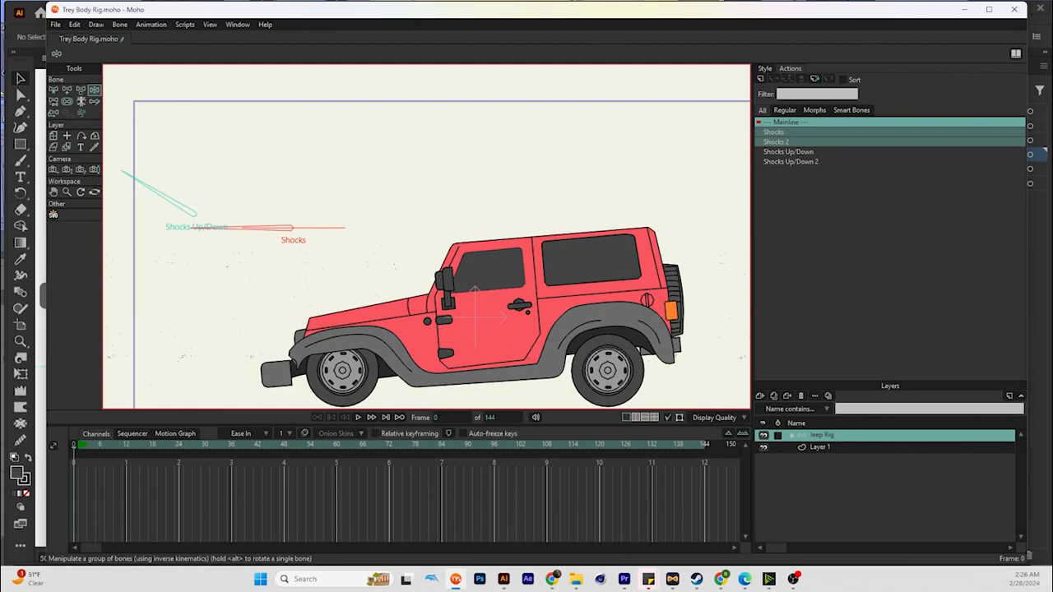
Shift the Bumper points inside Jeep_Body slightly toward the jeep, to X -0.6116, at frame 10 of the Shocks action
double_click(776, 141)
double_click(773, 132)
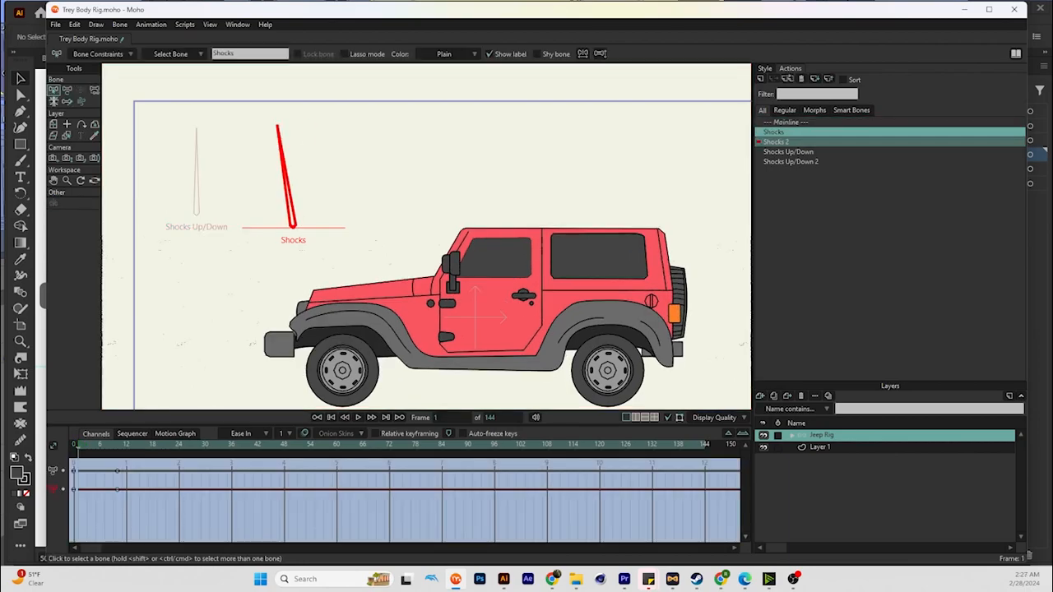
left_click_drag(78, 447, 117, 449)
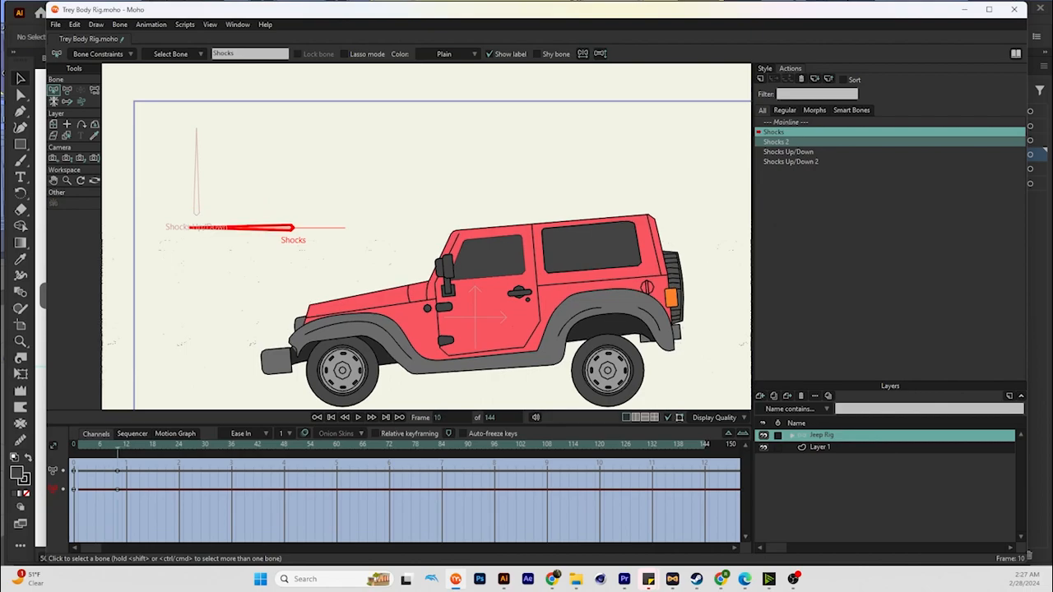
left_click(791, 435)
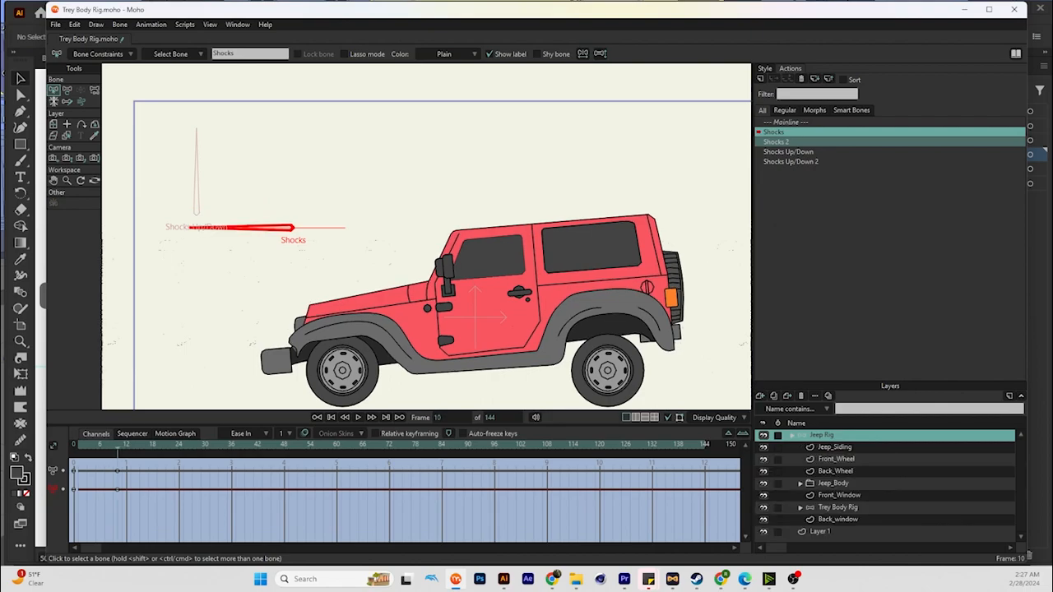
left_click(832, 483)
left_click(799, 483)
left_click(837, 496)
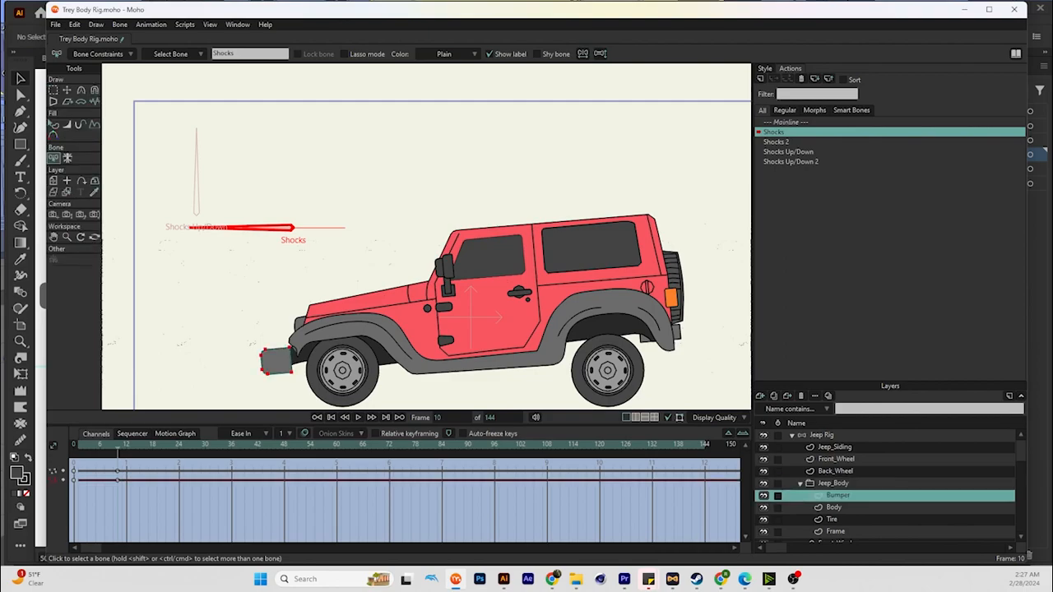
key("t")
left_click_drag(278, 361, 280, 361)
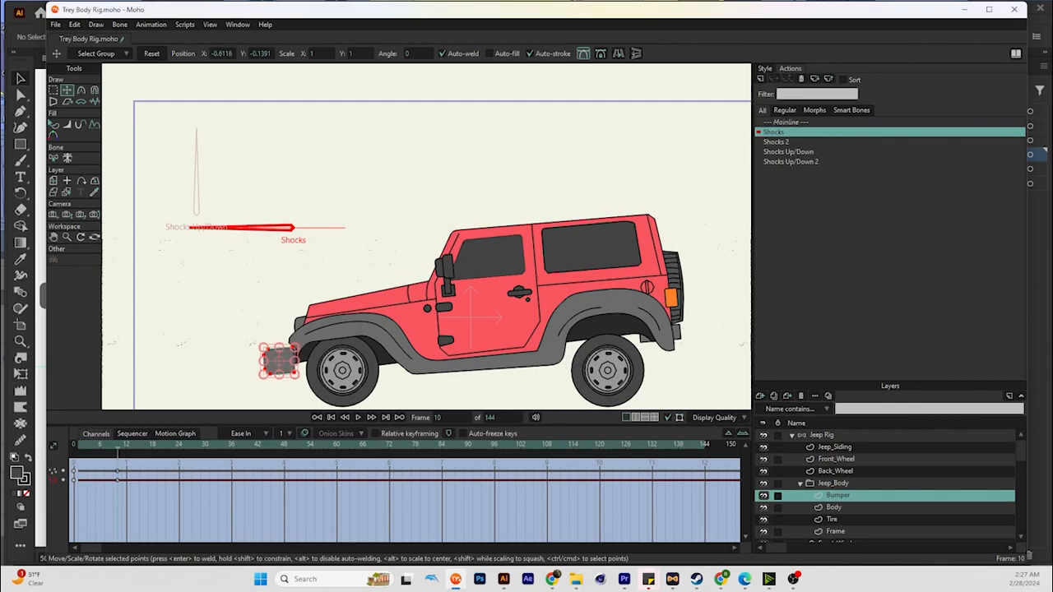
Scrub the Shocks action back to frame 0 to check the bumper, and return to the Mainline with the Jeep Rig layer selected
left_click_drag(135, 447, 73, 446)
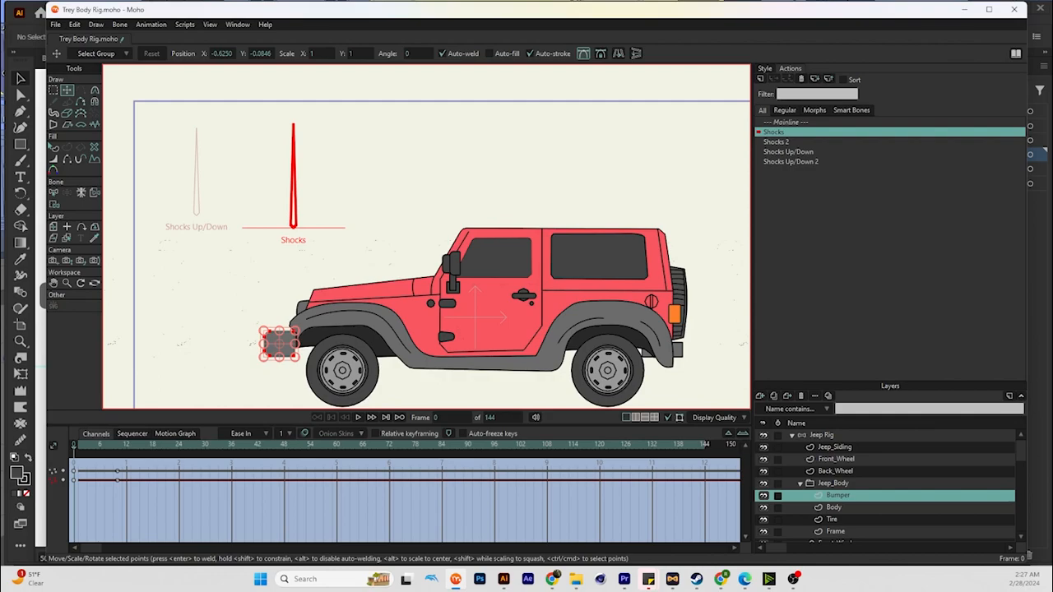
double_click(786, 121)
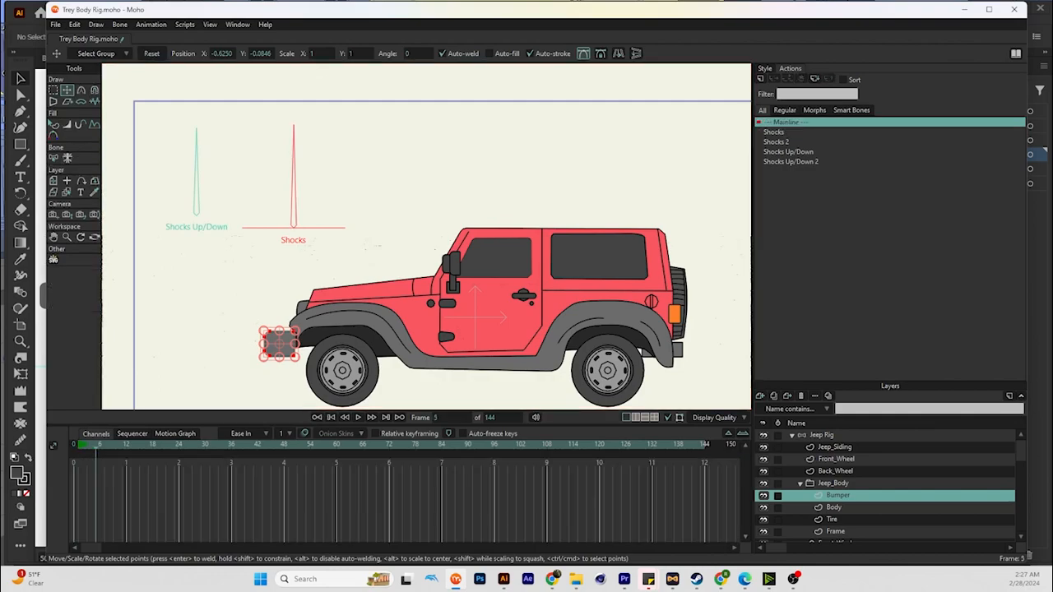
left_click(821, 434)
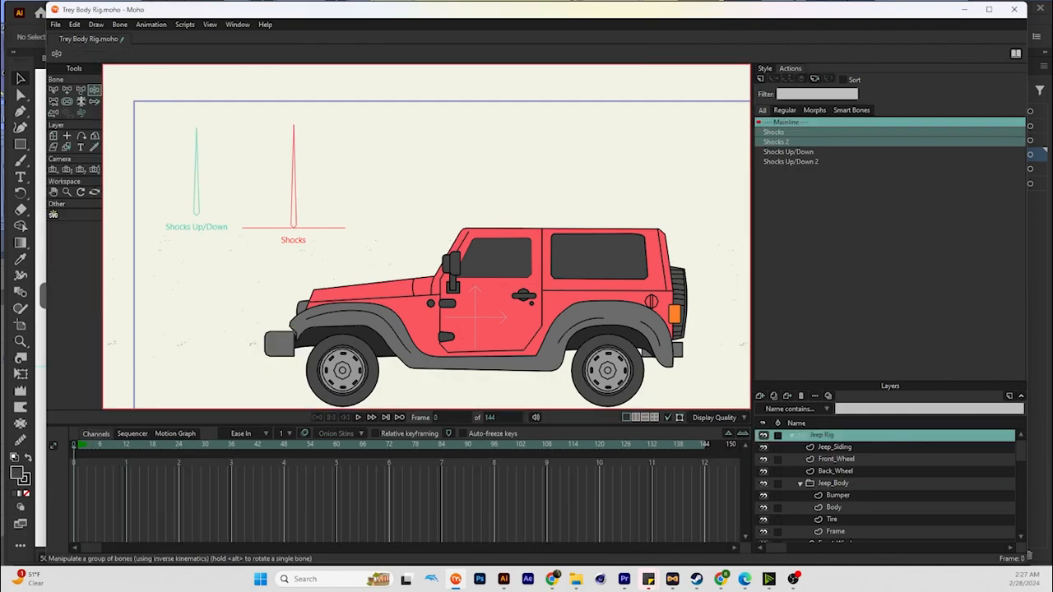
left_click(792, 434)
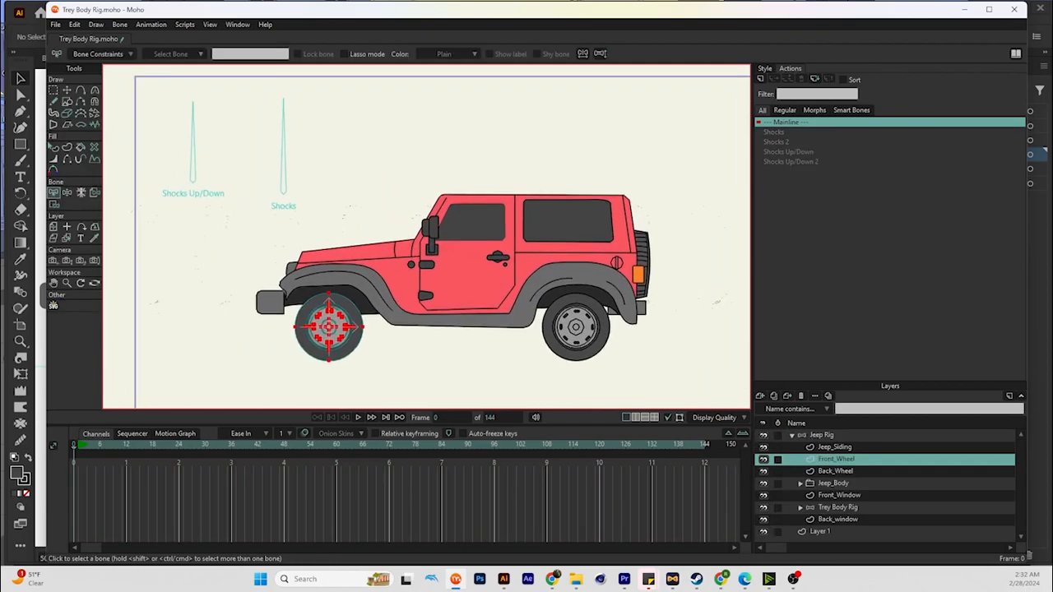
Group all the Front_Wheel layers and convert the group to a switch layer
scroll(392, 321, "up", 2)
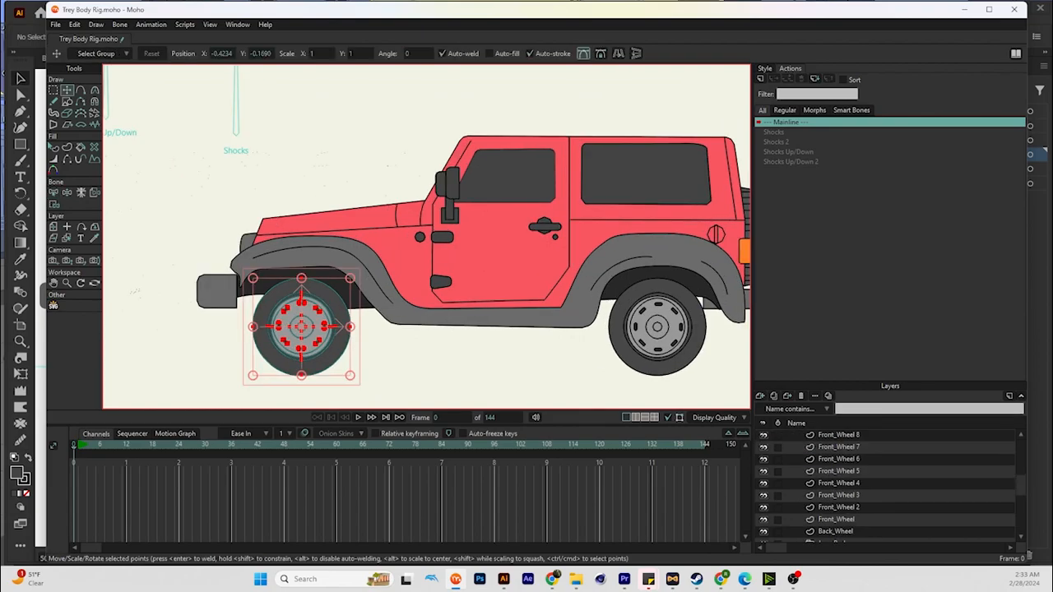
left_click(839, 434, "shift")
right_click(850, 487)
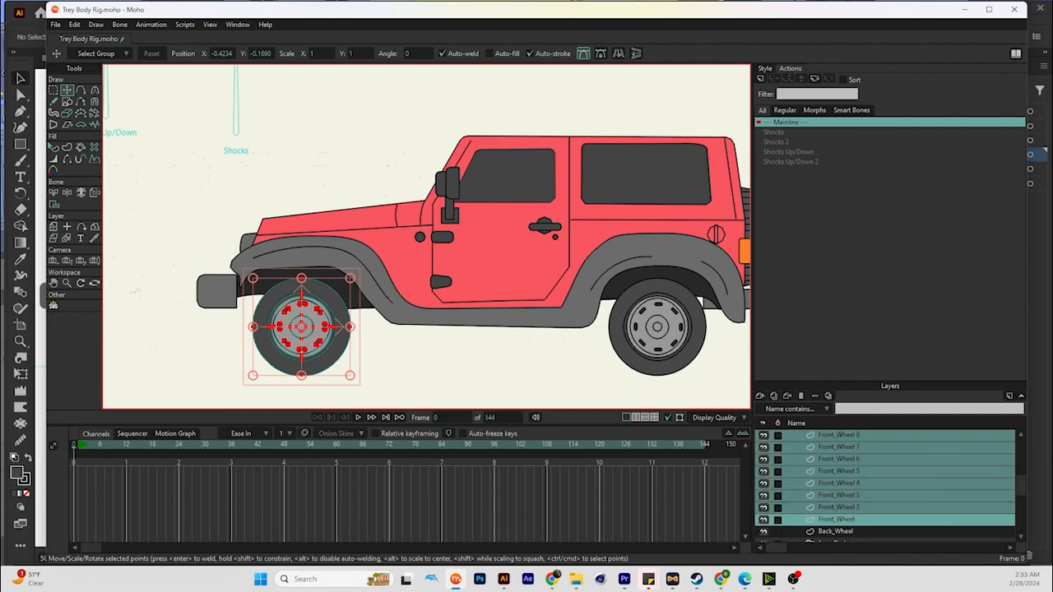
left_click(889, 529)
right_click(838, 459)
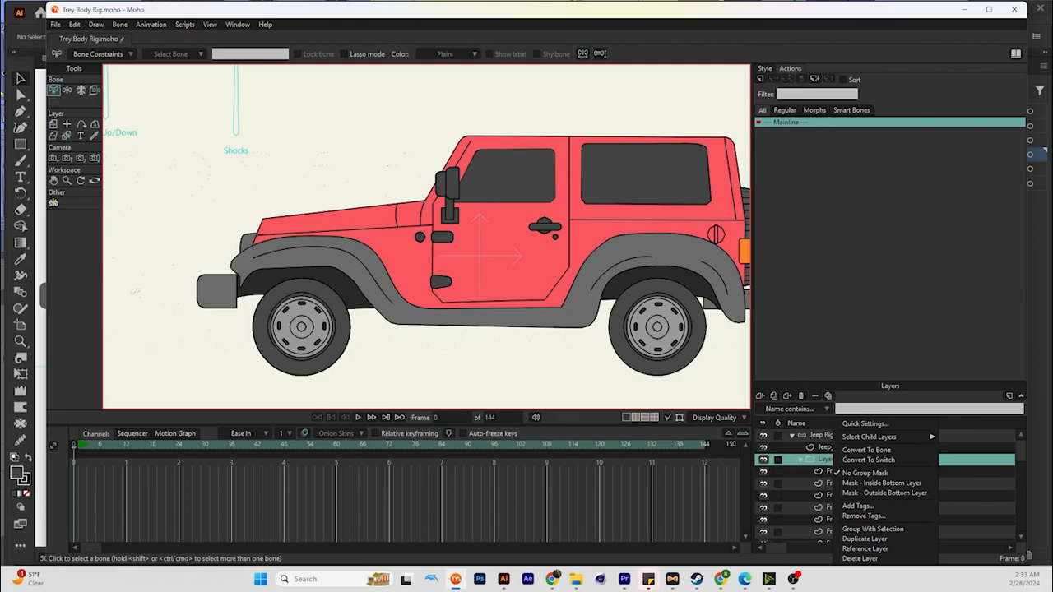
left_click(869, 460)
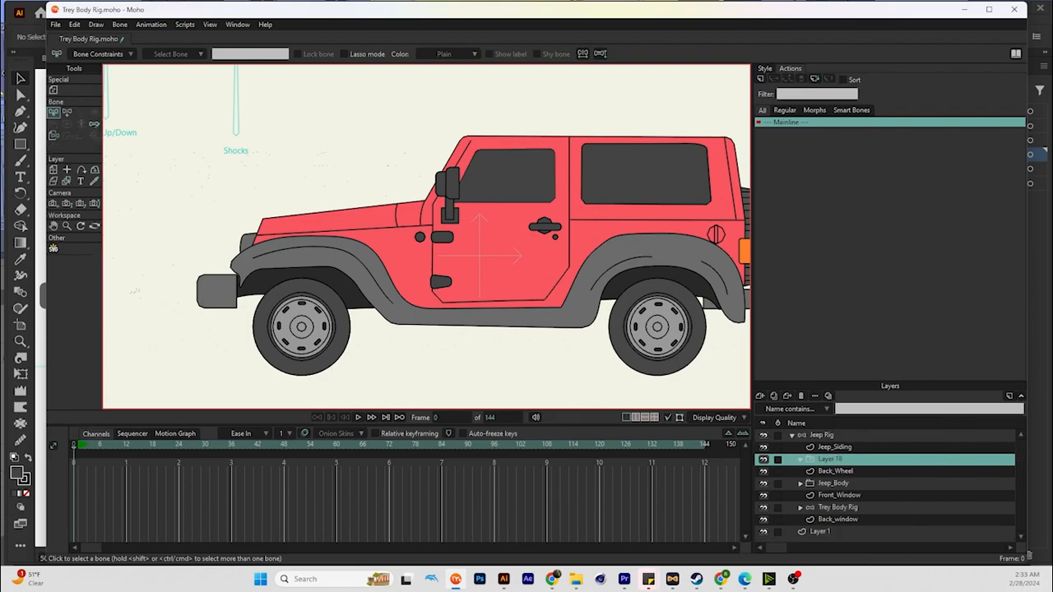
Key the wheel switch layer to Front_Wheel 10 at frame 1, Front_Wheel 9 at frame 2 and Front_Wheel 8 at frame 3
key("Right")
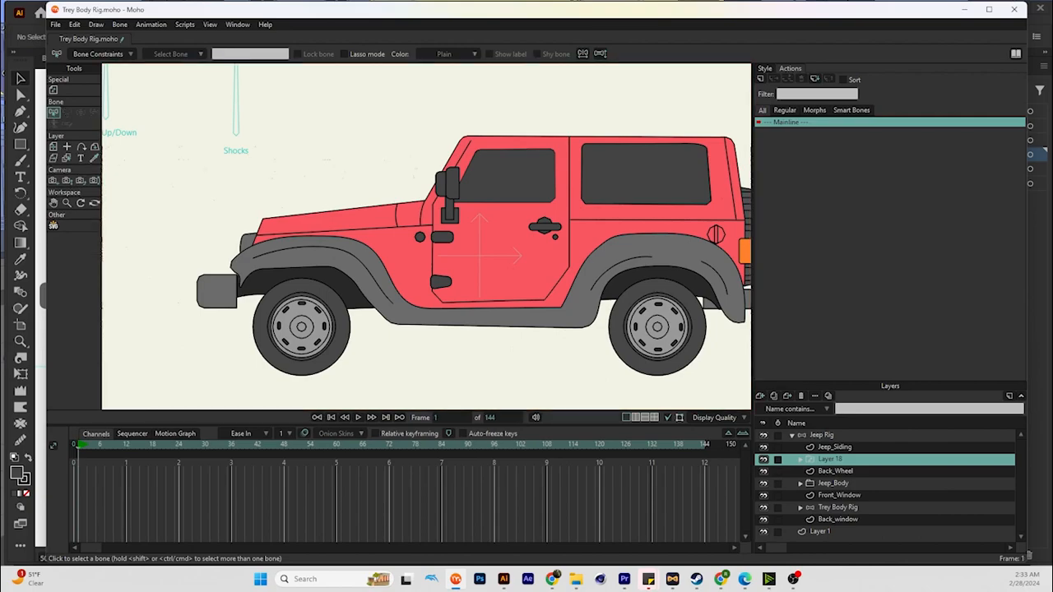
right_click(830, 459)
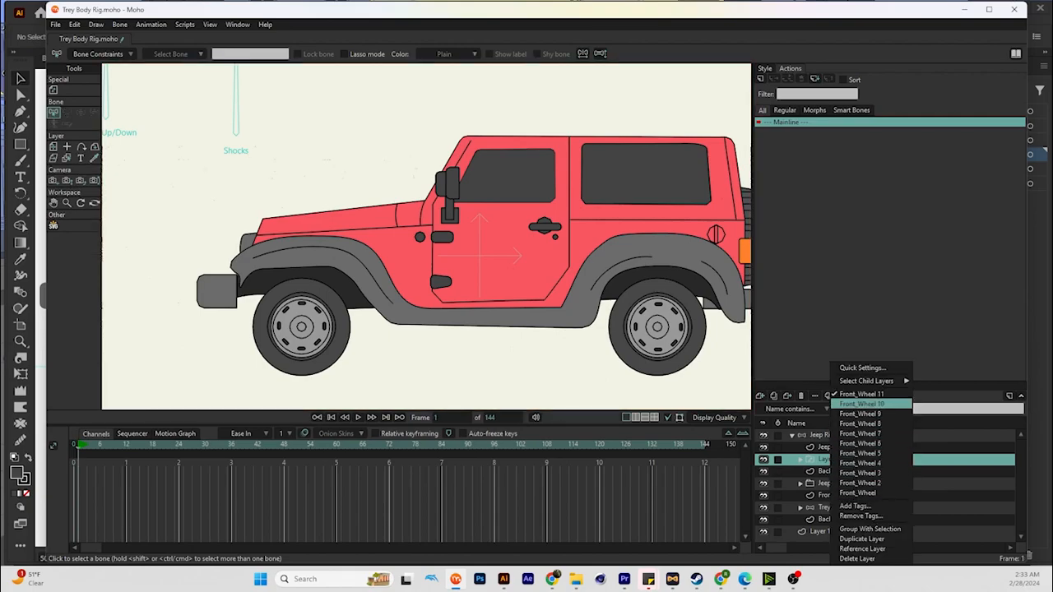
left_click(860, 414)
key("Right")
right_click(840, 459)
left_click(872, 414)
key("Right")
right_click(836, 459)
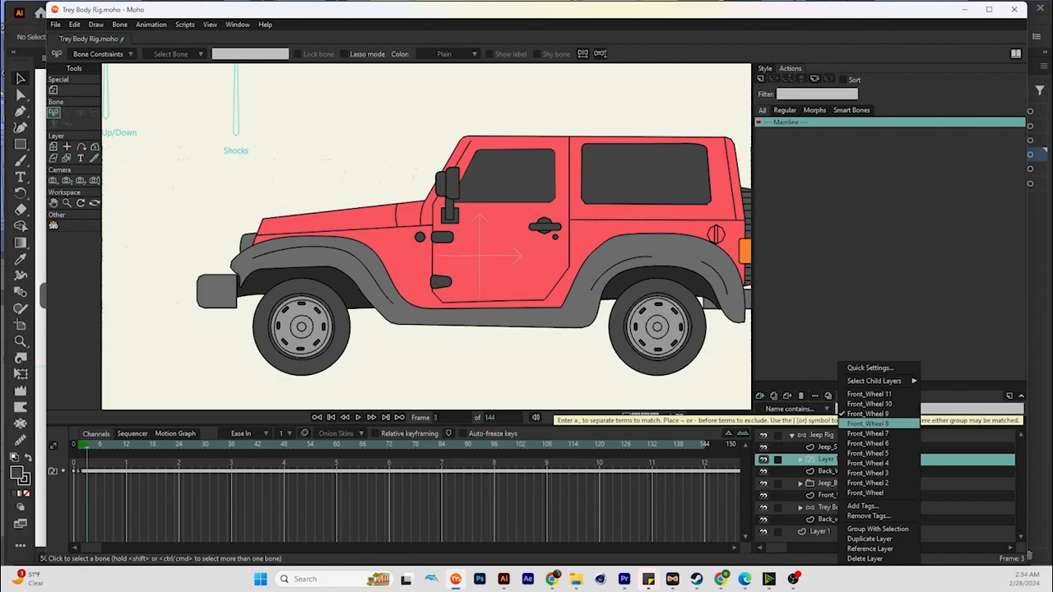
left_click(868, 424)
key("Right")
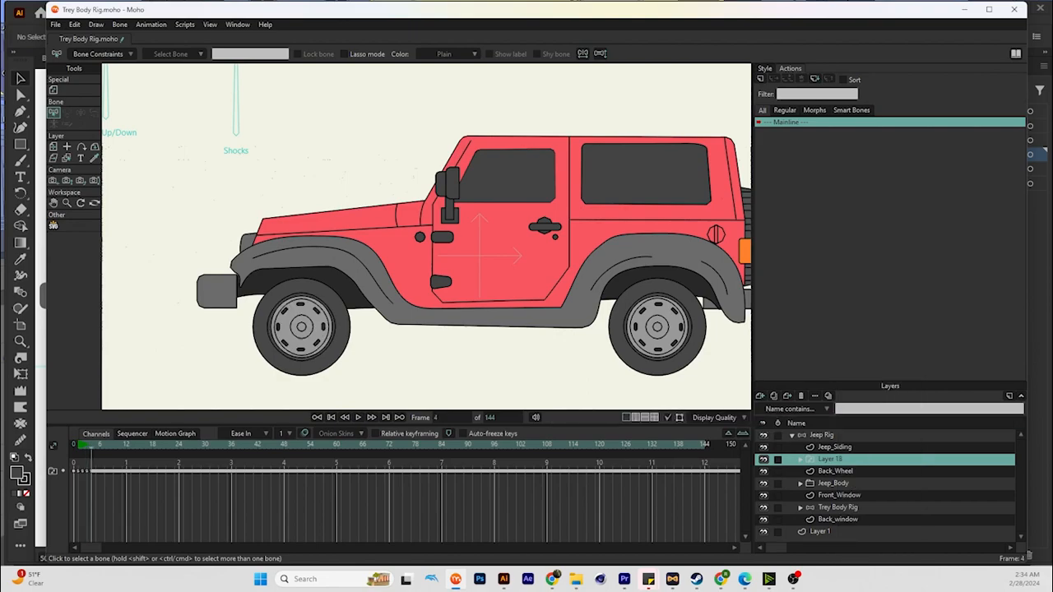
Key the remaining wheel variants in descending order, one per frame from frame 4 through frame 12, and play the animation
key("Right")
key("Right")
key("Right")
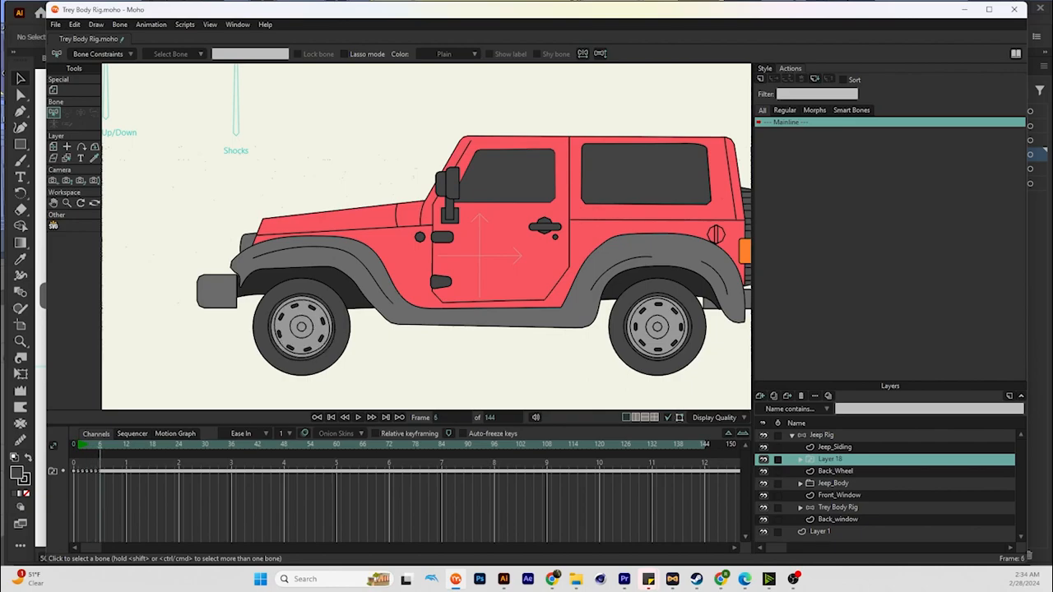
key("Right")
key("Right")
key("Right")
key("Right")
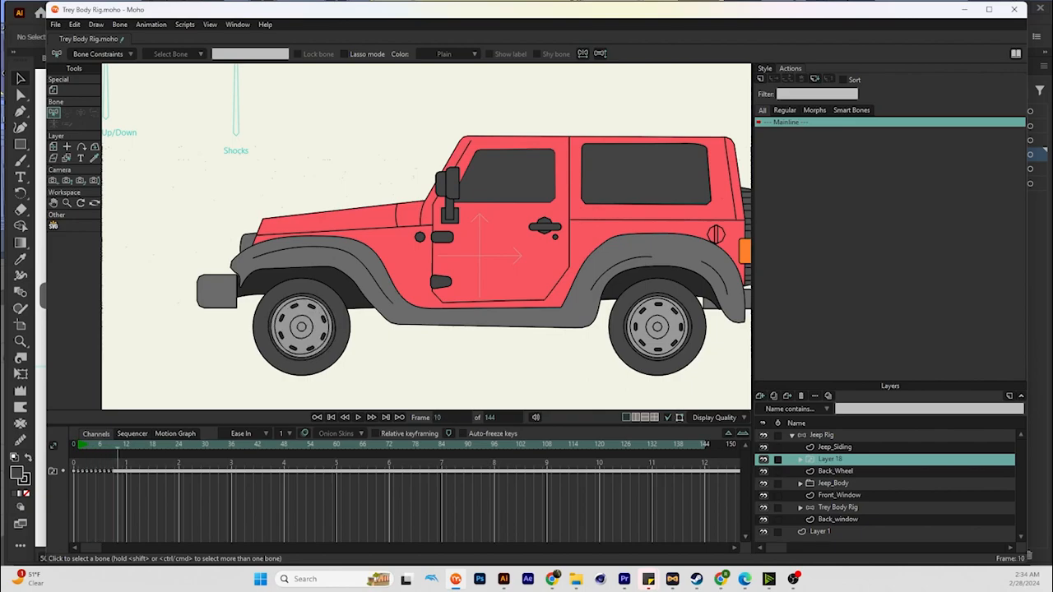
key("Right")
key("Left")
key("Right")
key("shift+Left")
key("space")
key("space")
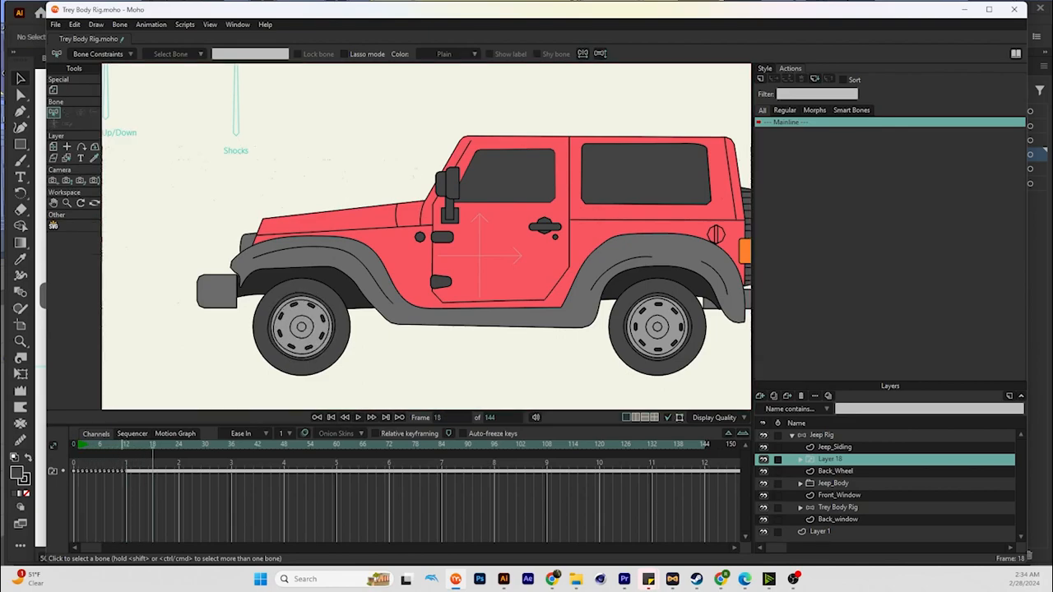
Set the wheel switch keyframe at frame 11 to cycle back to absolute frame 2 and play the animation
right_click(124, 471)
left_click(148, 483)
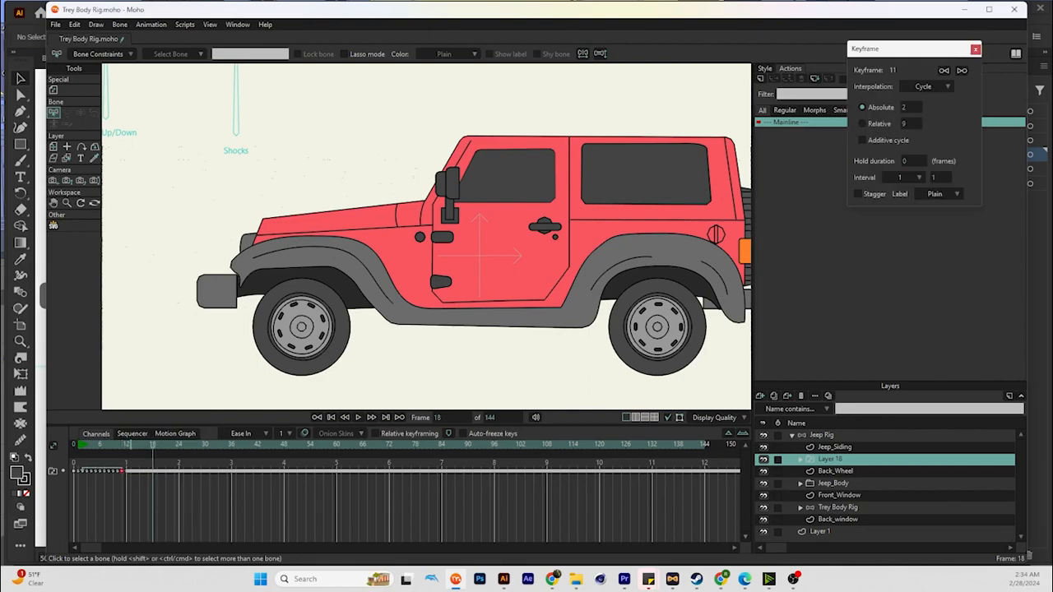
key("space")
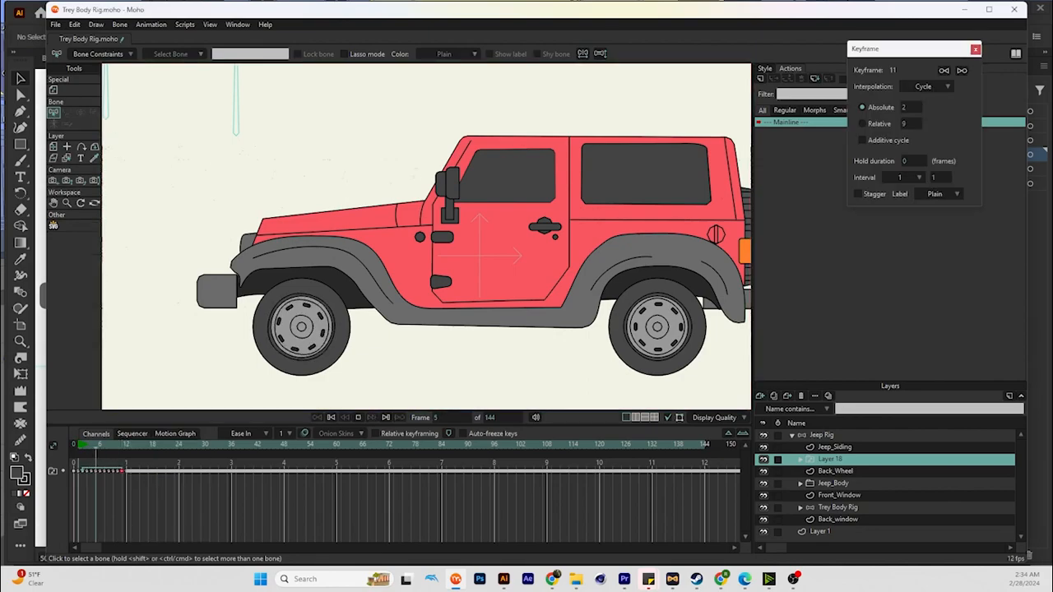
key("space")
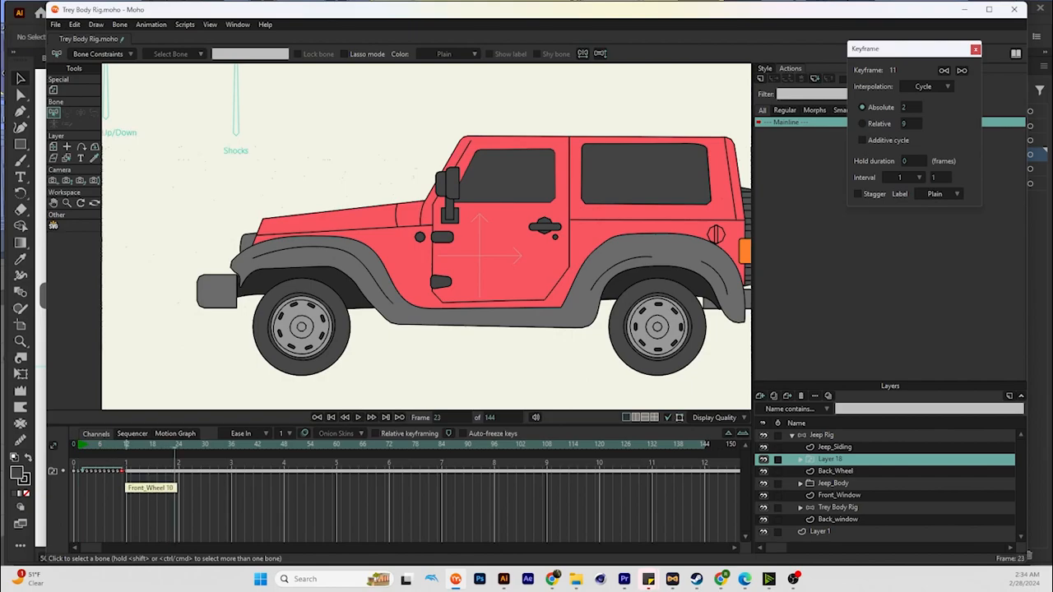
Delete the extra Front_Wheel 10 switch keyframe just after frame 11 and play the looping front wheel
key("Delete")
key("space")
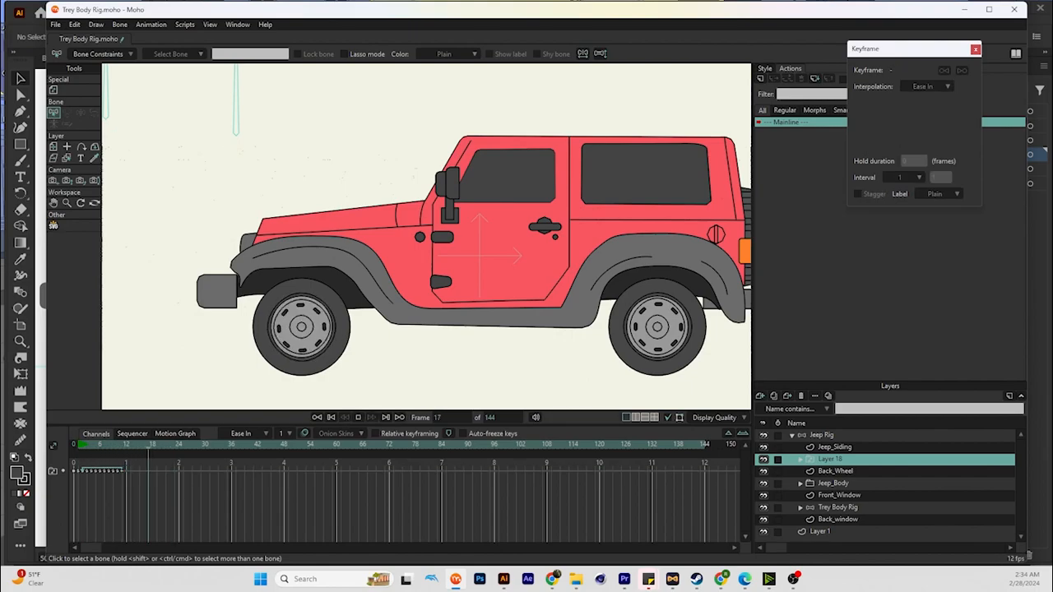
scroll(306, 364, "down", 3)
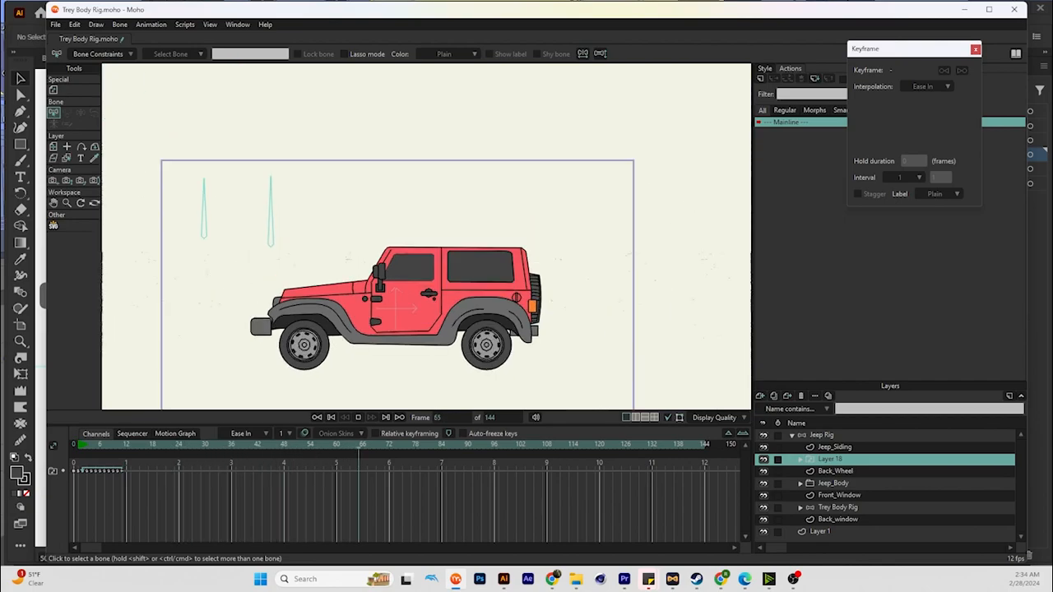
key("space")
Return to frame 0 and delete the Back_Wheel layer
left_click_drag(394, 444, 74, 444)
left_click(835, 470)
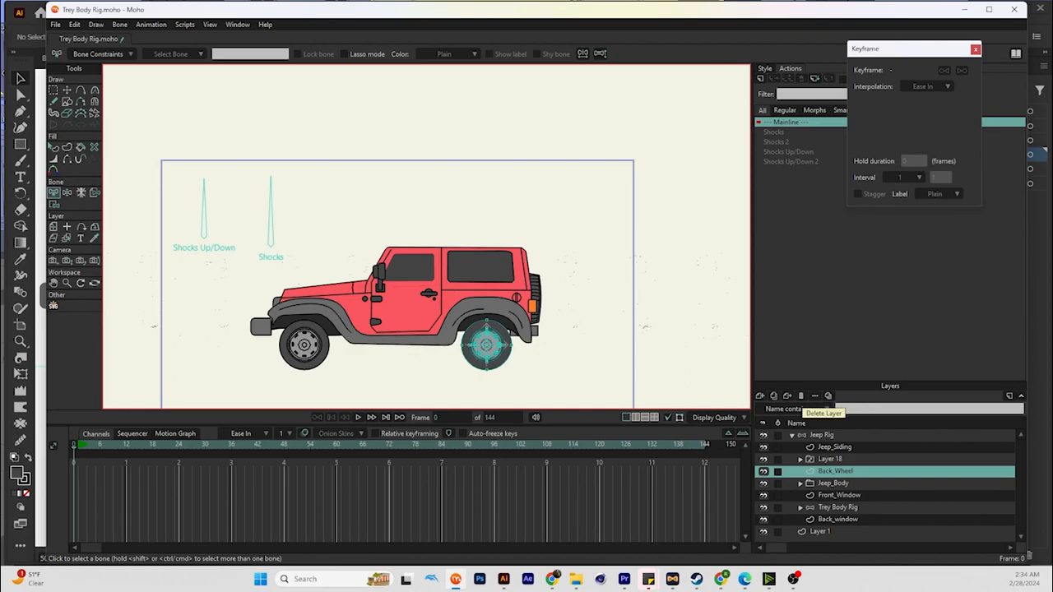
left_click(801, 395)
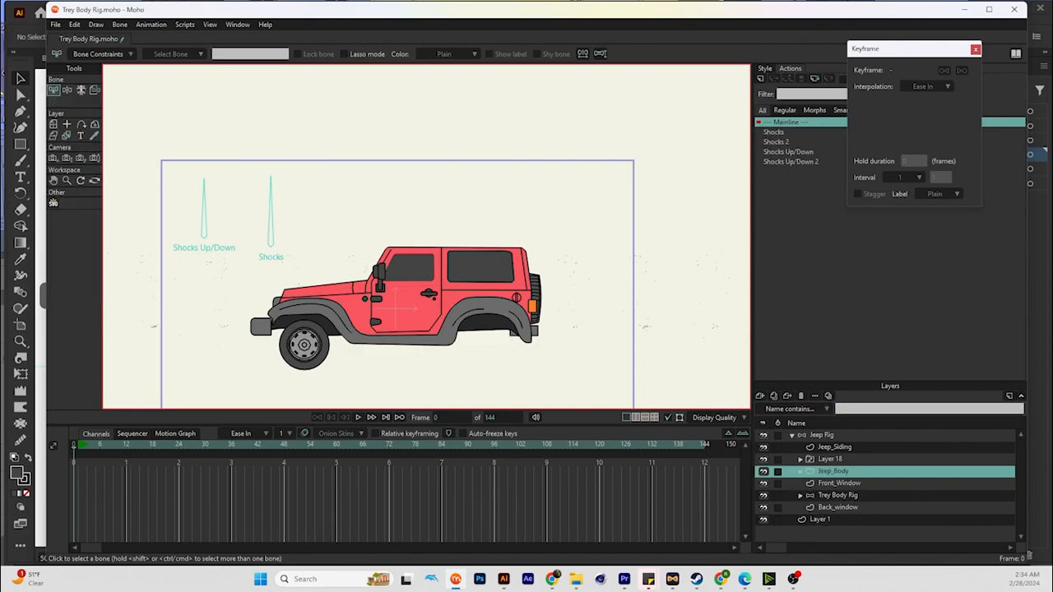
Duplicate the front wheel's switch layer within the Jeep Rig
left_click(833, 459)
right_click(835, 460)
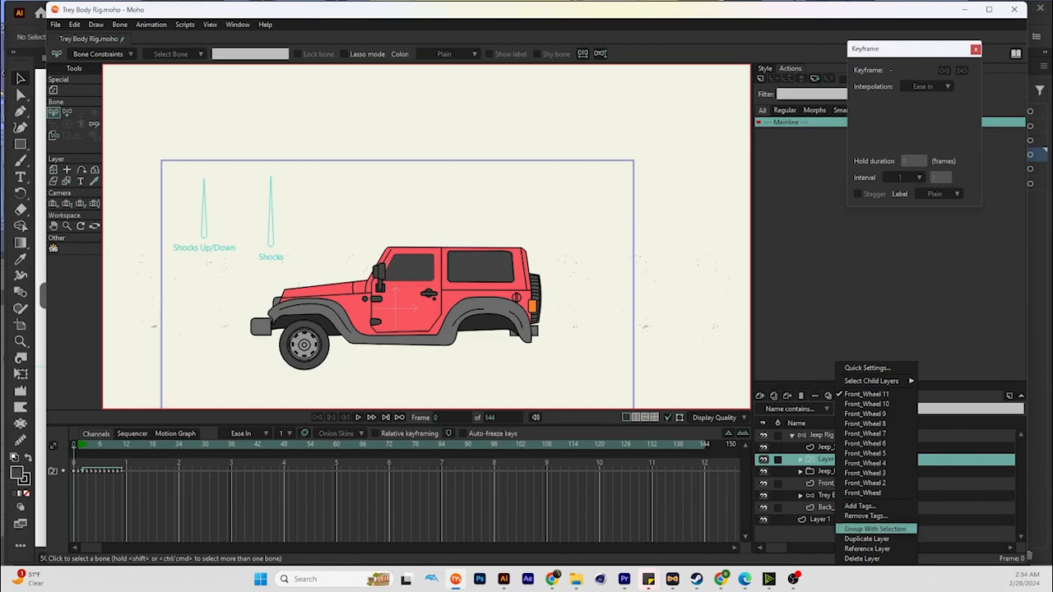
left_click(866, 539)
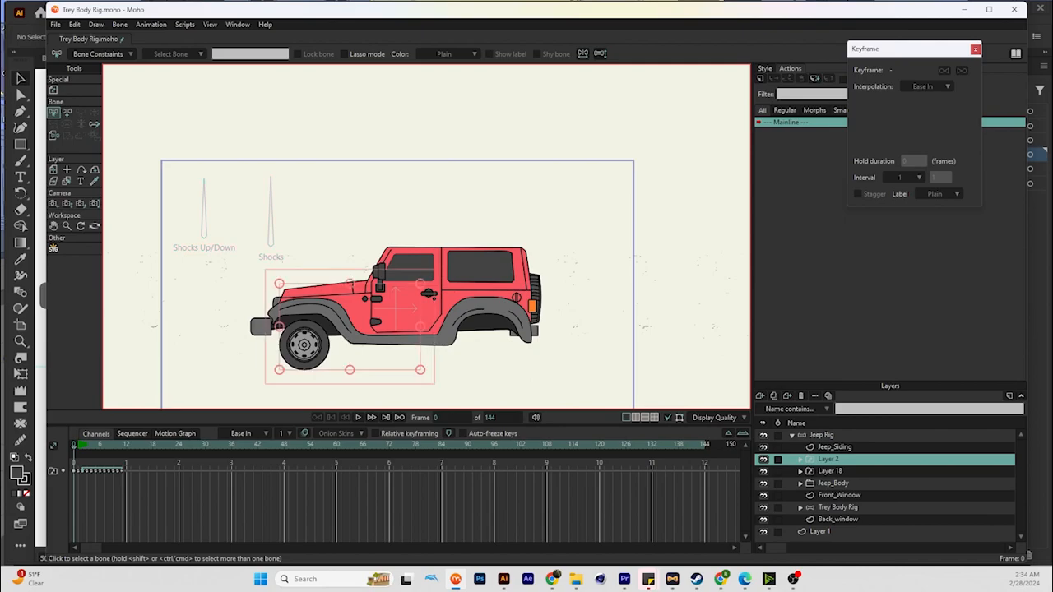
Move the duplicated wheel layer horizontally to X 0.8525 under the rear wheel arch, and play both wheels spinning
key("m")
left_click_drag(304, 344, 450, 345)
left_click_drag(556, 309, 578, 309)
key("space")
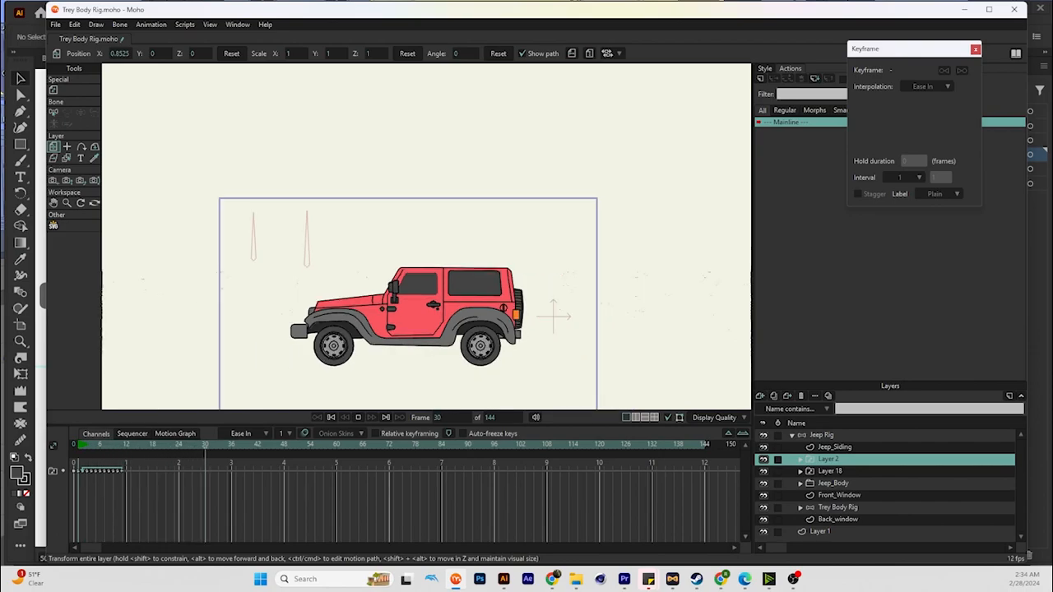
key("space")
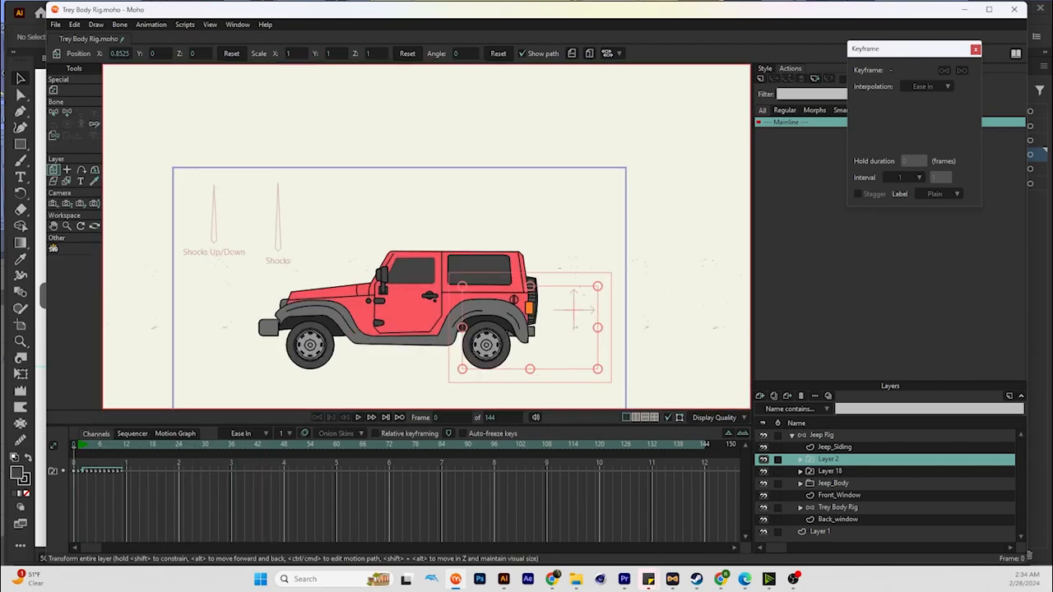
Keyframe the Shocks Up/Down bone in the Jeep Rig at varied tilt angles every few frames from frame 1 to 32
left_click(821, 434)
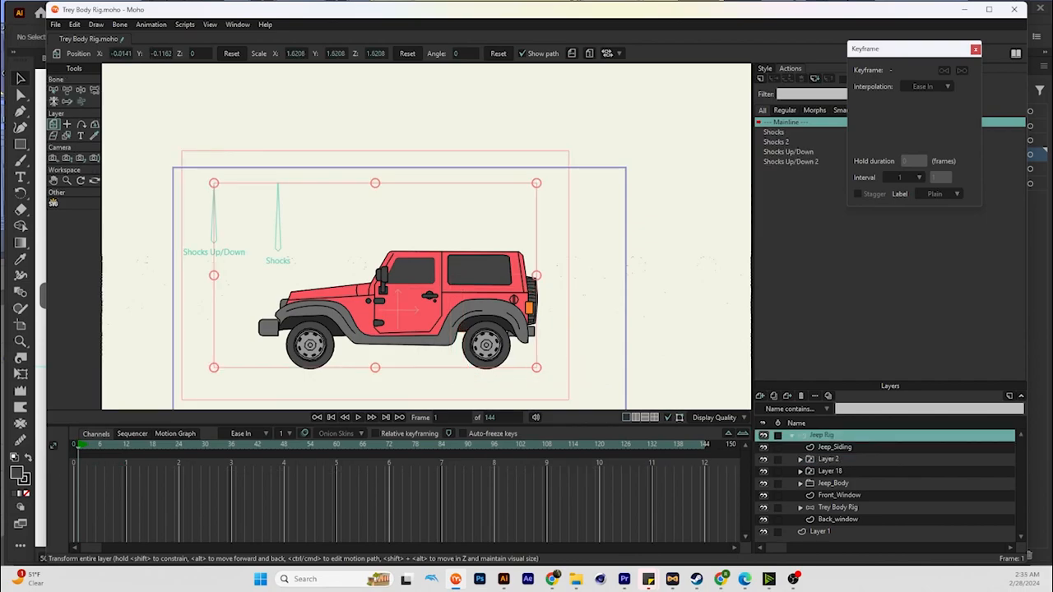
key("z")
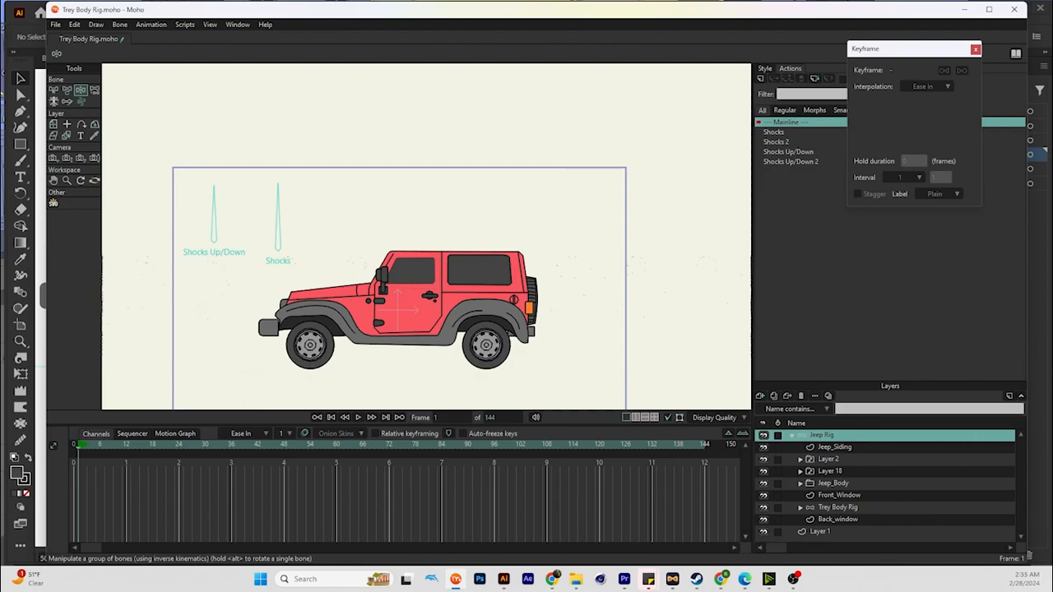
left_click(214, 216)
key("Right")
key("Right")
key("Right")
key("Right")
mouse_move(214, 188)
left_mouse_down()
mouse_move(189, 191)
mouse_move(197, 189)
left_mouse_up()
key("Right")
key("Right")
key("Right")
key("Right")
key("Right")
key("Right")
key("Right")
key("Right")
key("Right")
key("Right")
key("Right")
key("Right")
key("Right")
key("Right")
key("Right")
mouse_move(197, 189)
left_mouse_down()
mouse_move(181, 196)
mouse_move(195, 188)
left_mouse_up()
key("Right")
key("Right")
key("Right")
key("Right")
key("Right")
key("Right")
key("Right")
key("Right")
key("Right")
key("Right")
key("Right")
key("Right")
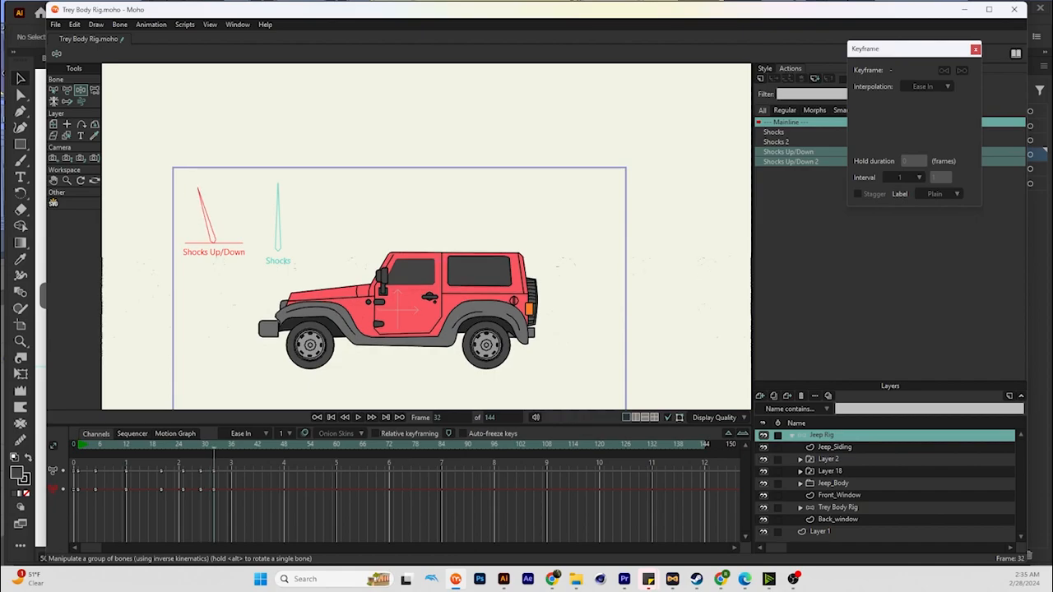
Set the Shocks Up/Down keyframe at frame 32 to cycle back to absolute frame 2, and play the bounce
right_click(215, 445)
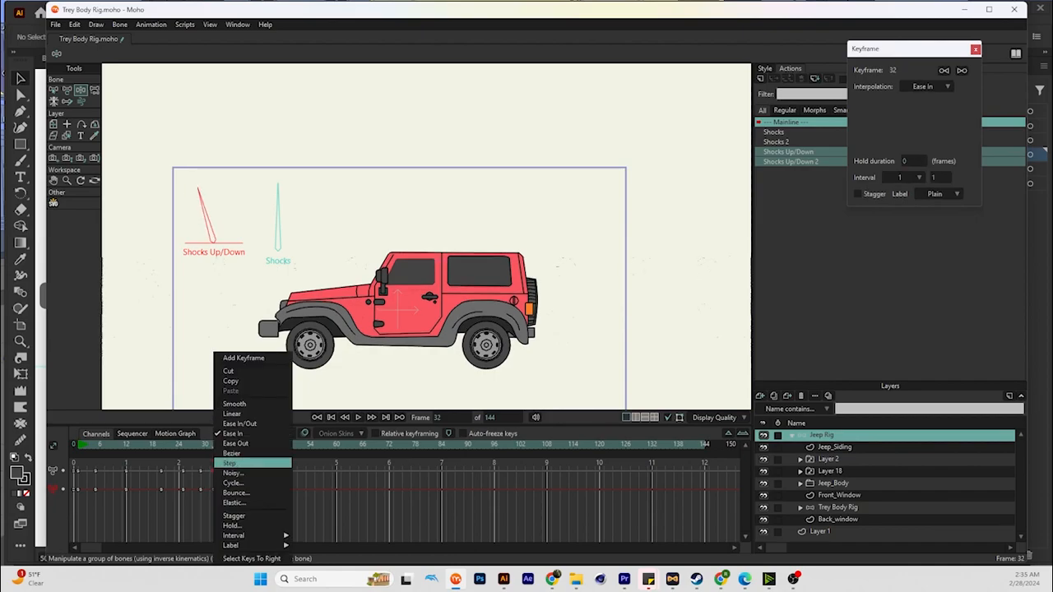
left_click(239, 483)
key("space")
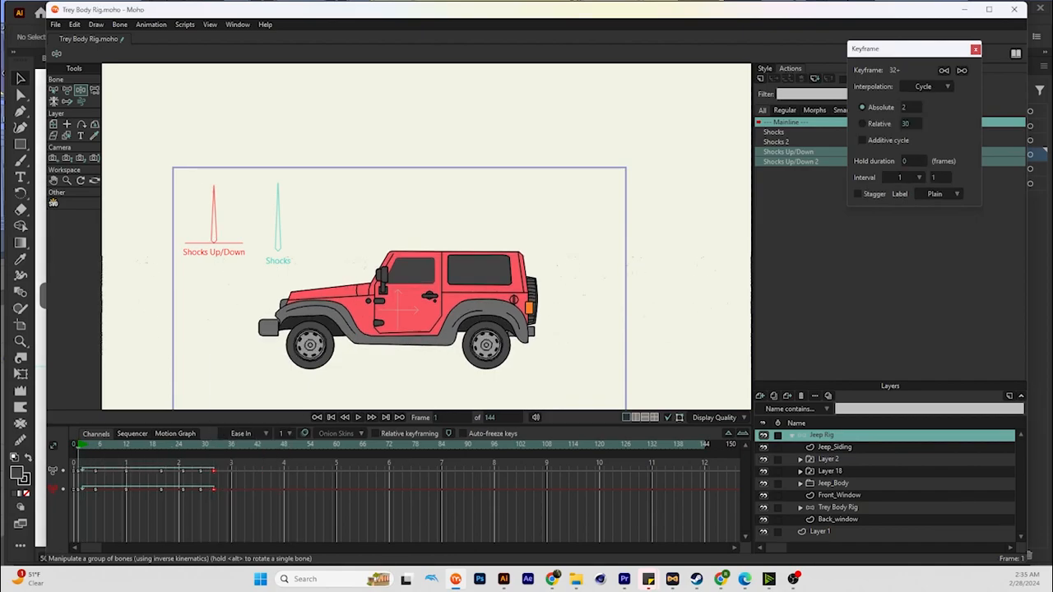
key("space")
Select all Shocks Up/Down keyframes, compress them so the last one falls on frame 15, and play the faster bounce
left_click_drag(231, 463, 77, 503)
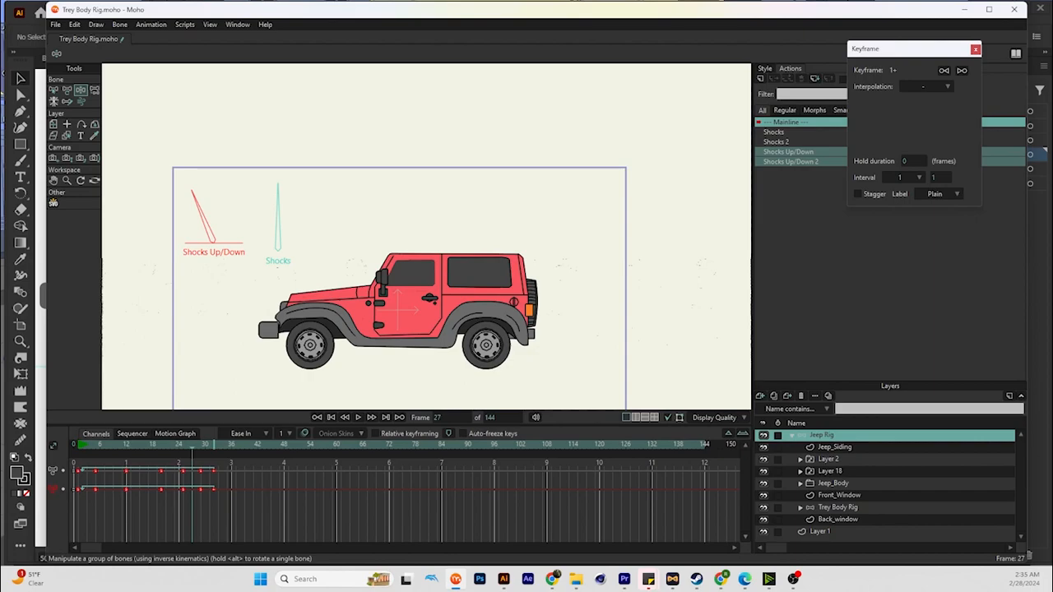
left_click_drag(214, 470, 192, 471)
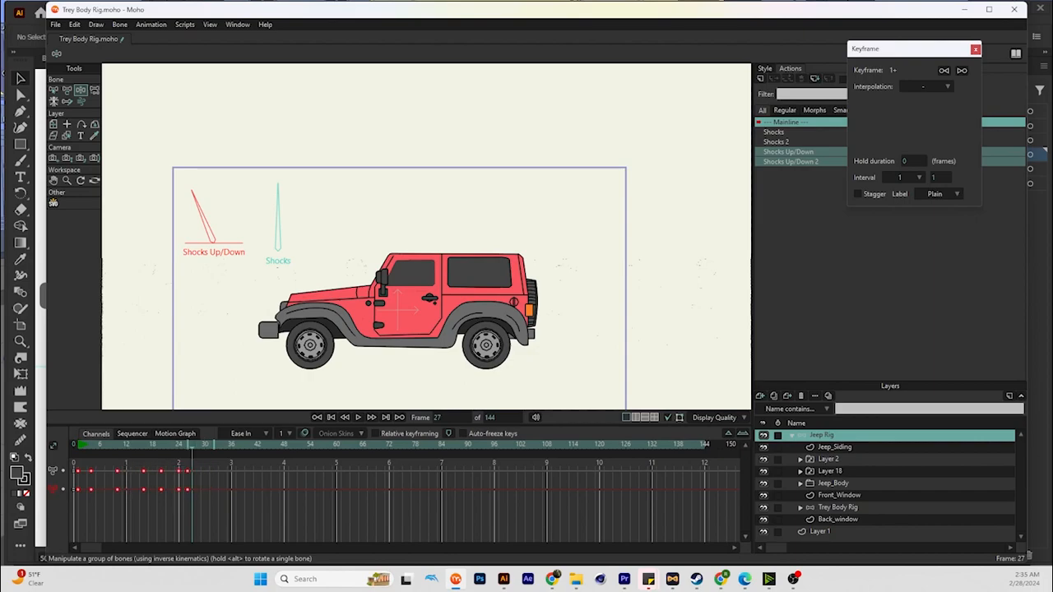
key("space")
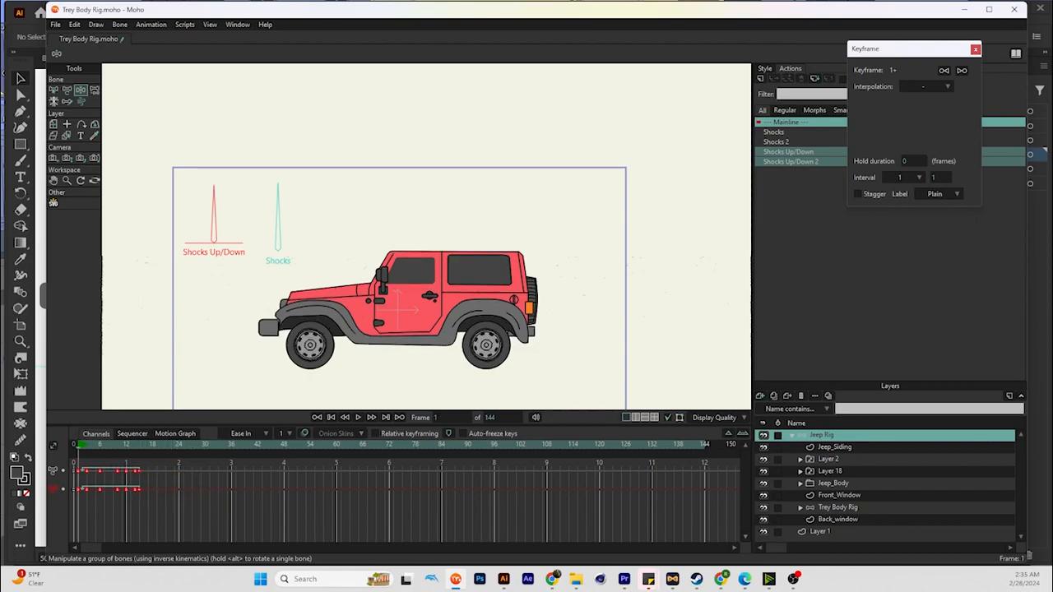
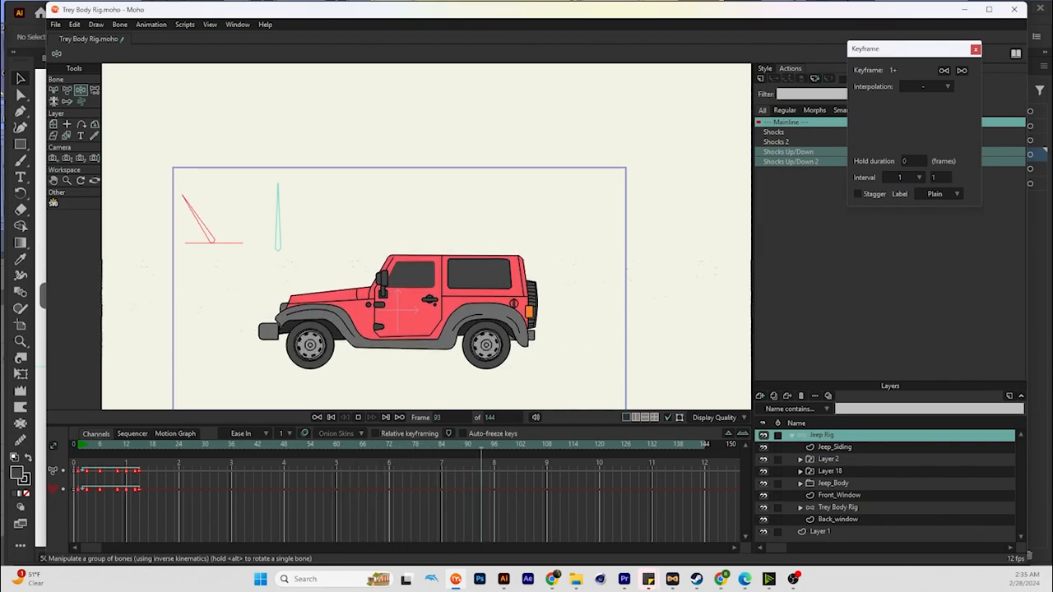
key("space")
Tighten the spacing of the middle Shocks Up/Down keyframes, move the cycling keyframe to frame 14, and play the loop
left_click_drag(143, 445, 113, 471)
left_click(109, 480)
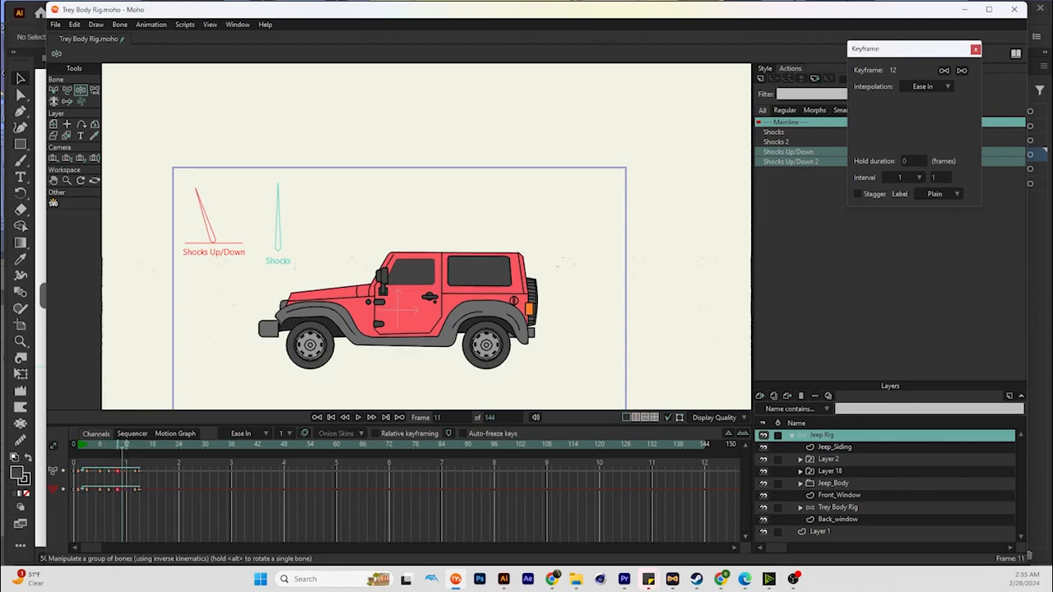
left_click_drag(139, 471, 135, 470)
key("space")
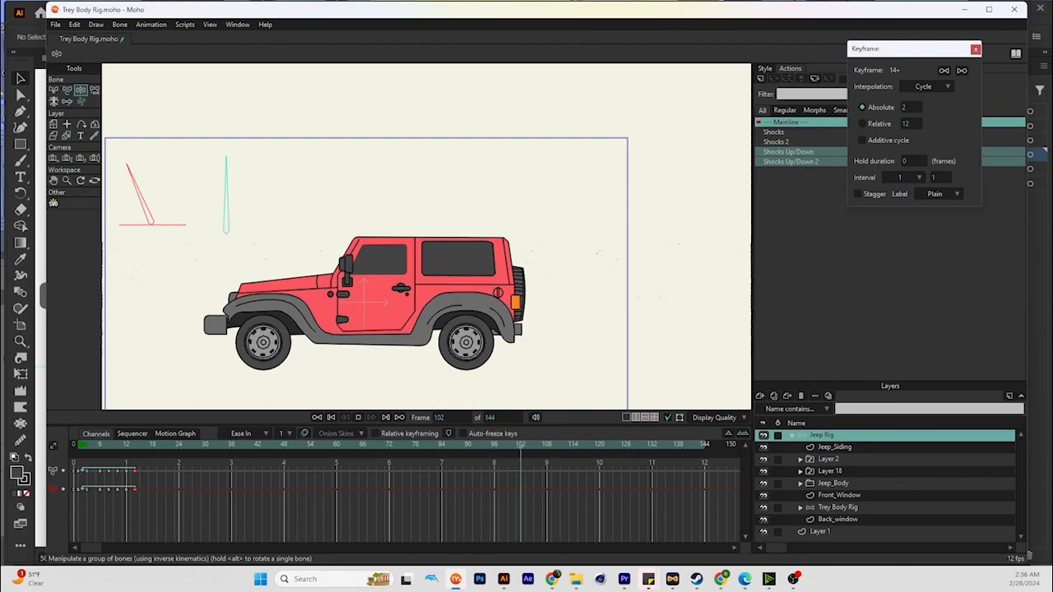
key("space")
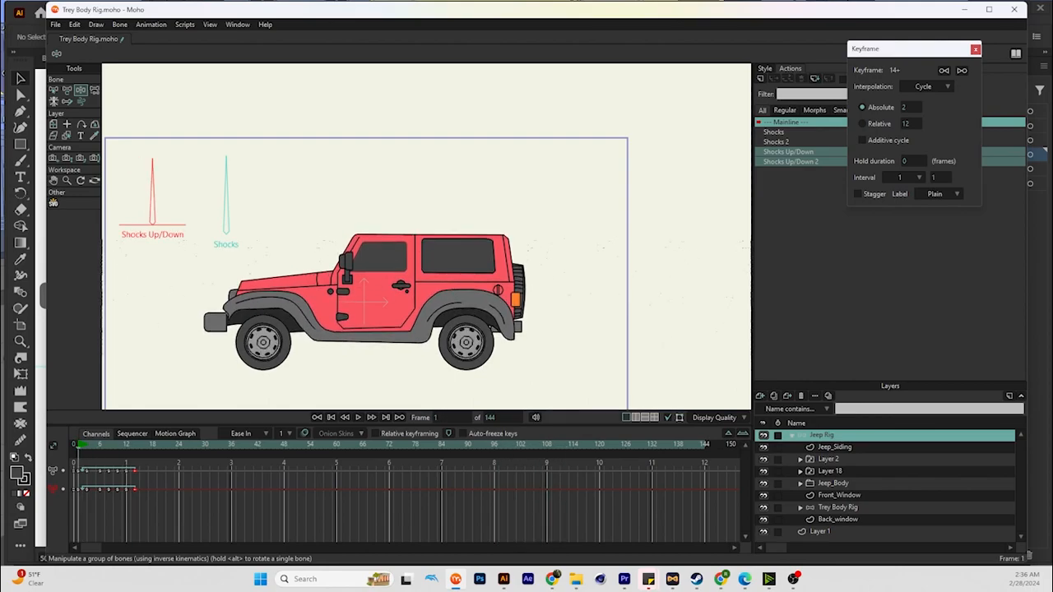
Keyframe the Shocks bone tilting back and forth every few frames from frame 1 to 16
left_click(226, 206)
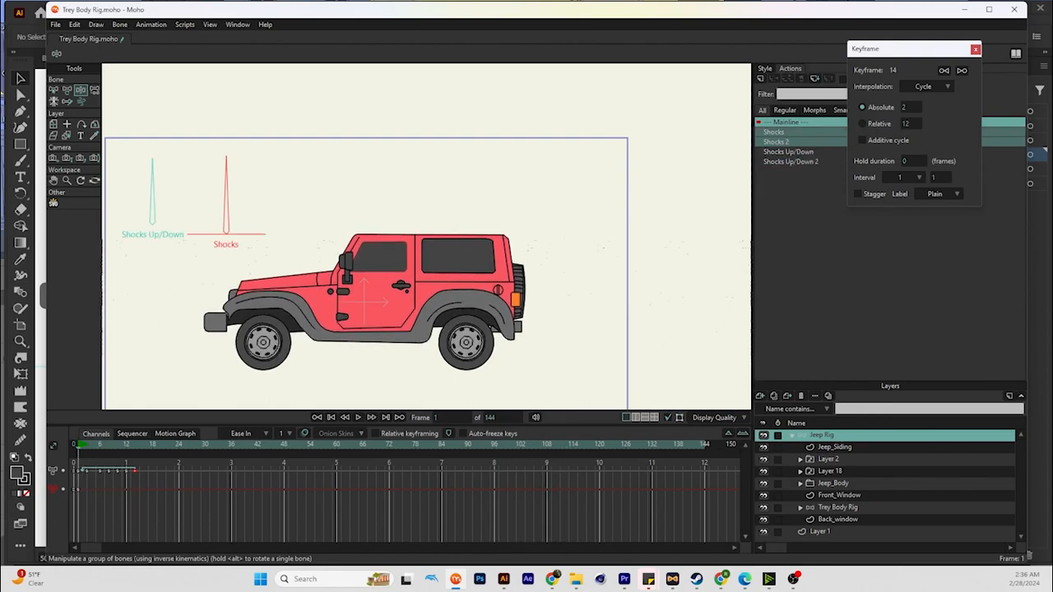
mouse_move(226, 165)
left_mouse_down()
mouse_move(240, 165)
mouse_move(213, 164)
left_mouse_up()
key("Right")
key("Right")
key("Right")
key("Right")
key("Right")
key("Right")
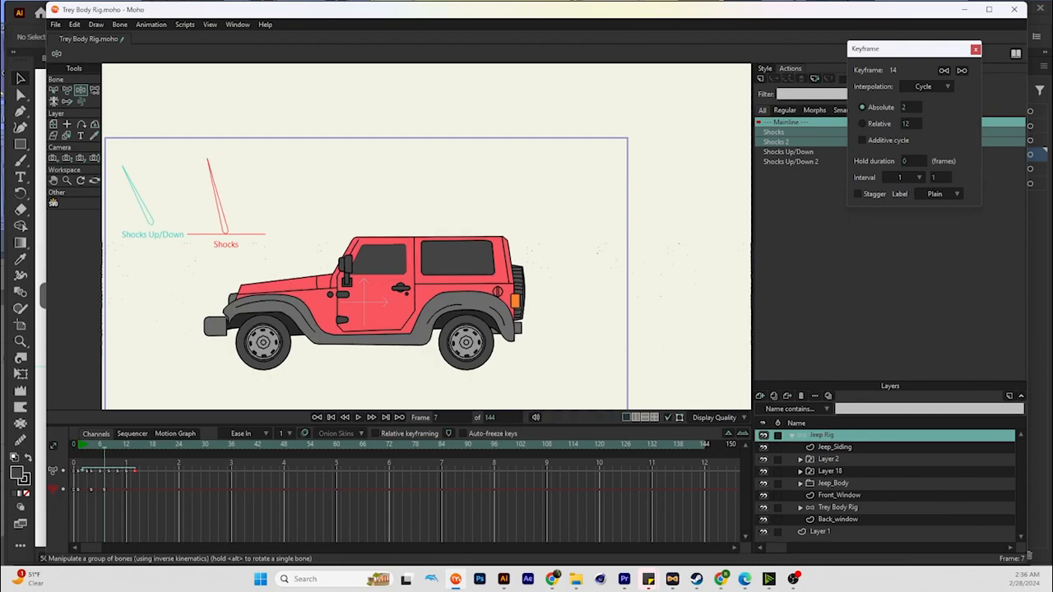
key("Right")
key("Right")
key("Right")
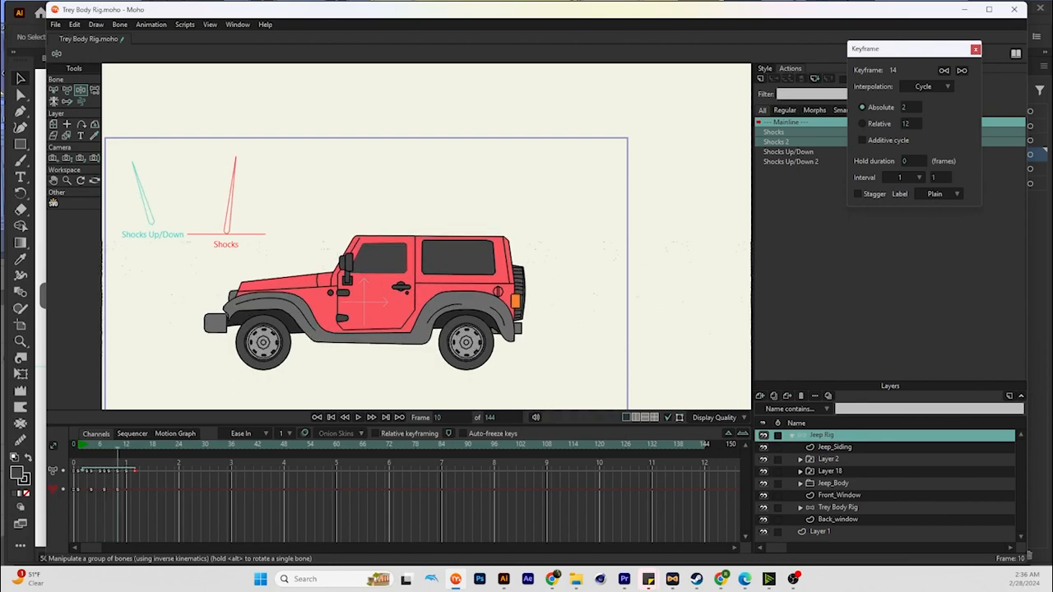
key("Right")
key("Right")
key("Right")
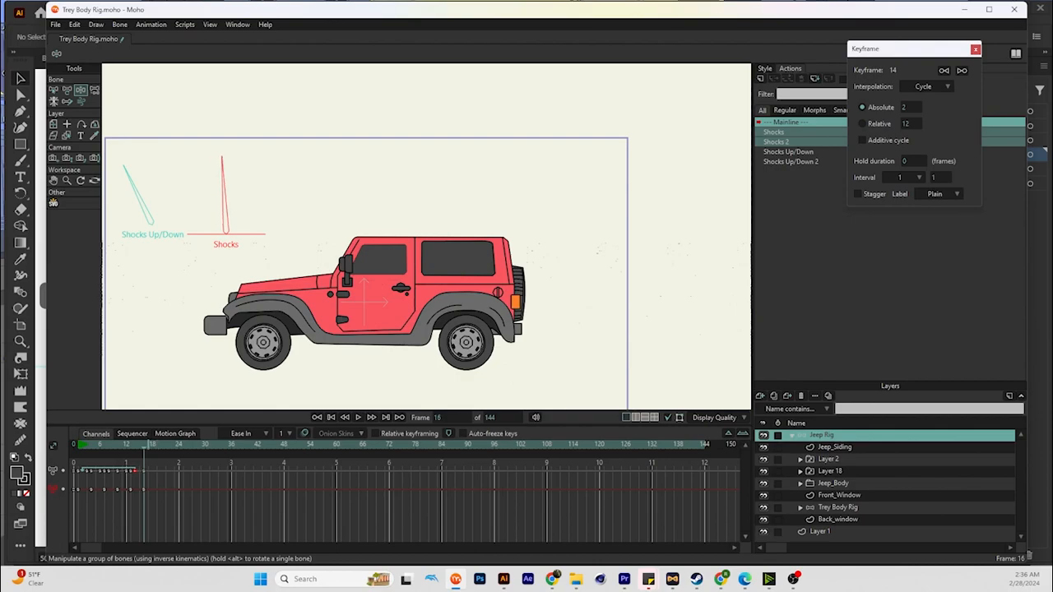
Set the Shocks keyframe at frame 16 to cycle back to absolute frame 2, play the loop, and return to the start
right_click(143, 470)
left_click(162, 482)
key("space")
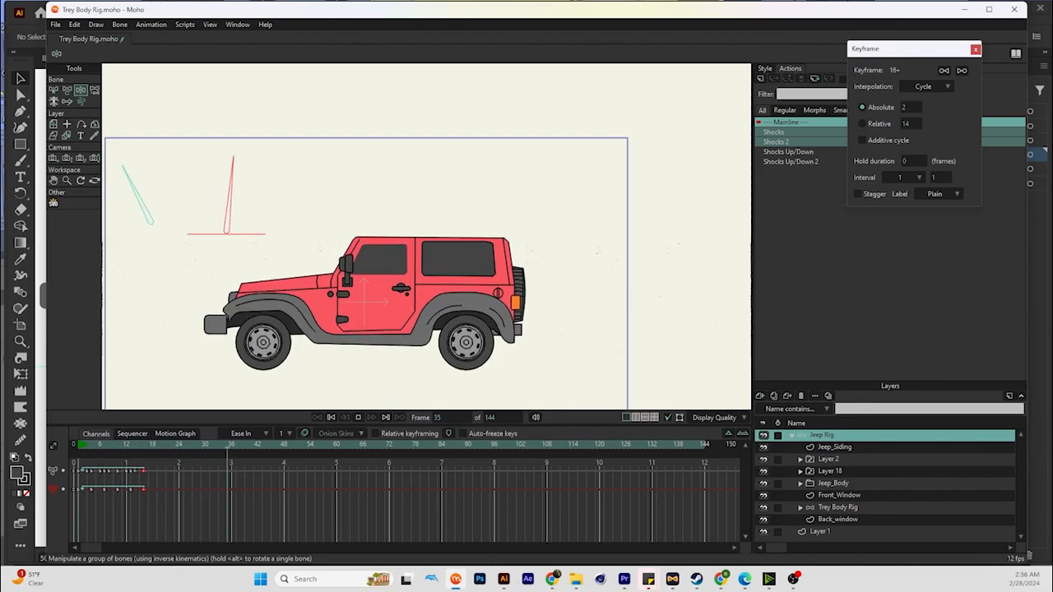
key("space")
key("ctrl+shift+Left")
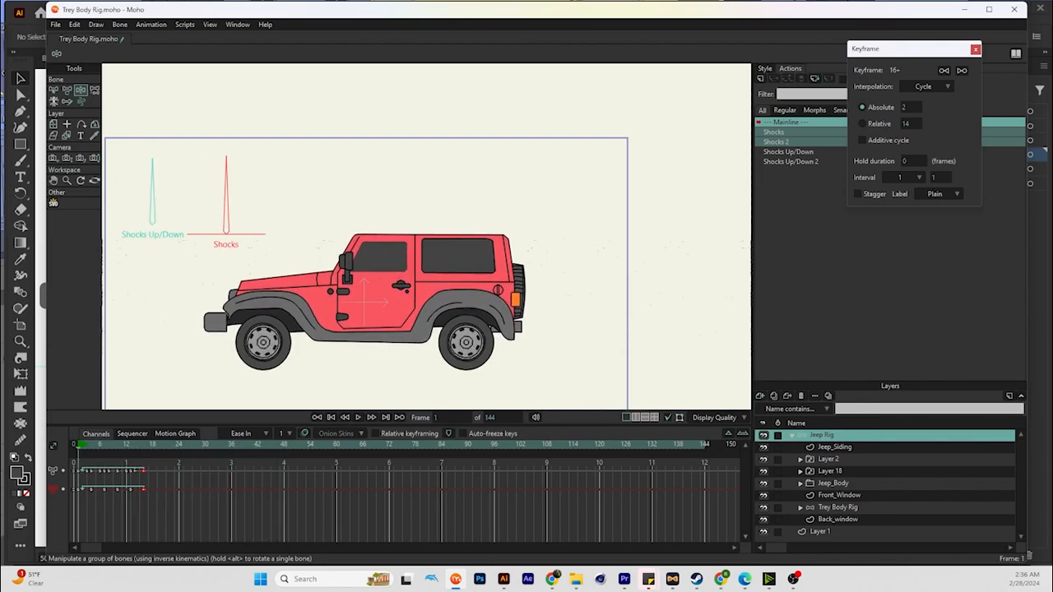
Add a separate vertical bone beside the Shocks bone at frame 0 and name it Window
left_click(791, 435)
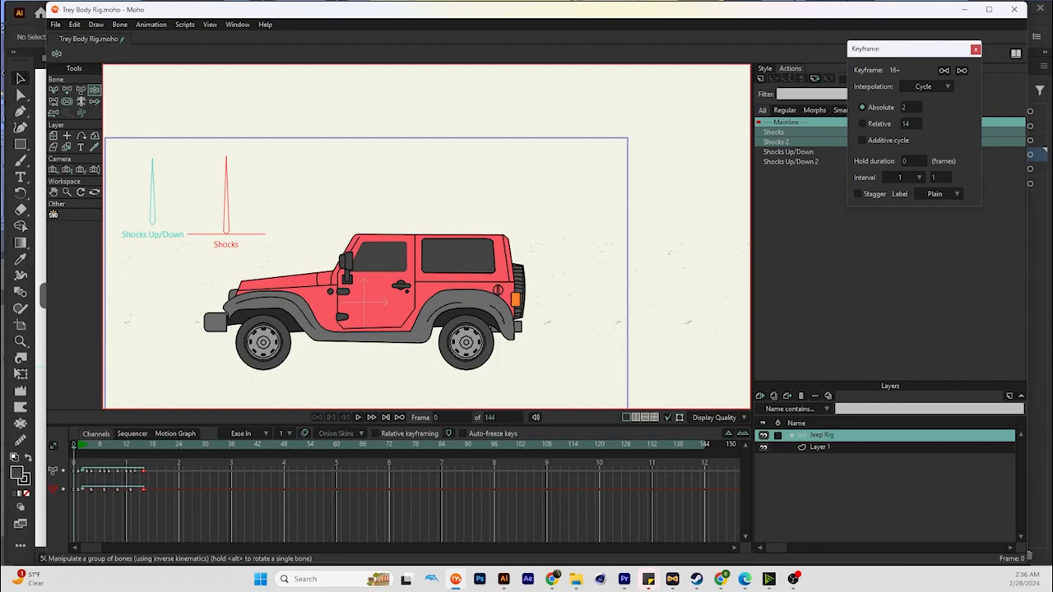
key("b")
key("Return")
key("a")
left_click_drag(309, 220, 309, 158)
left_click(185, 54)
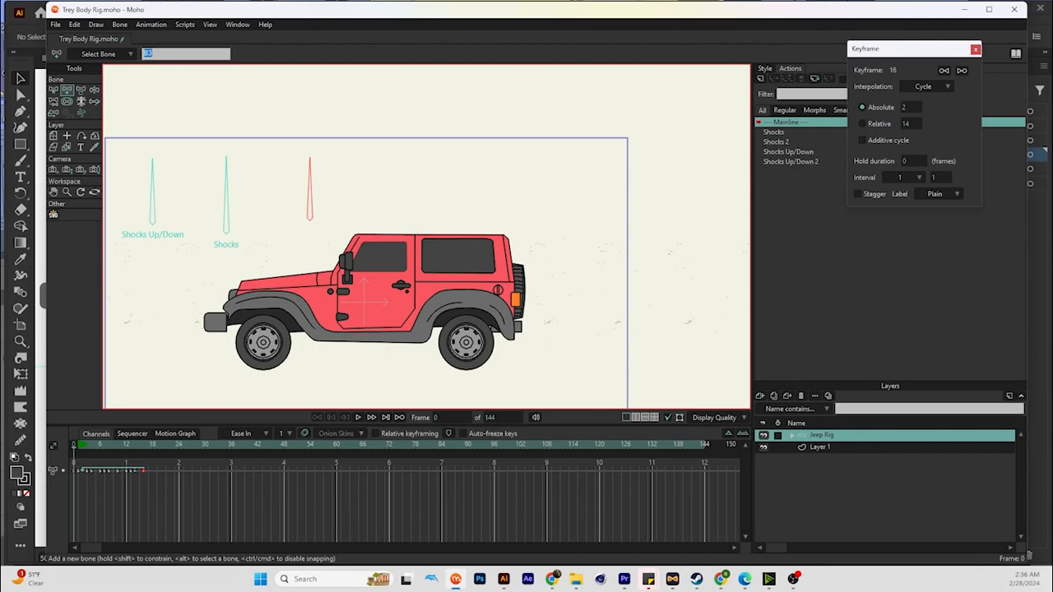
type("Window")
key("Return")
Make a smart bone dial named Window with minimum angle 0, maximum angle 180 and a duration of 10 frames
left_click(119, 24)
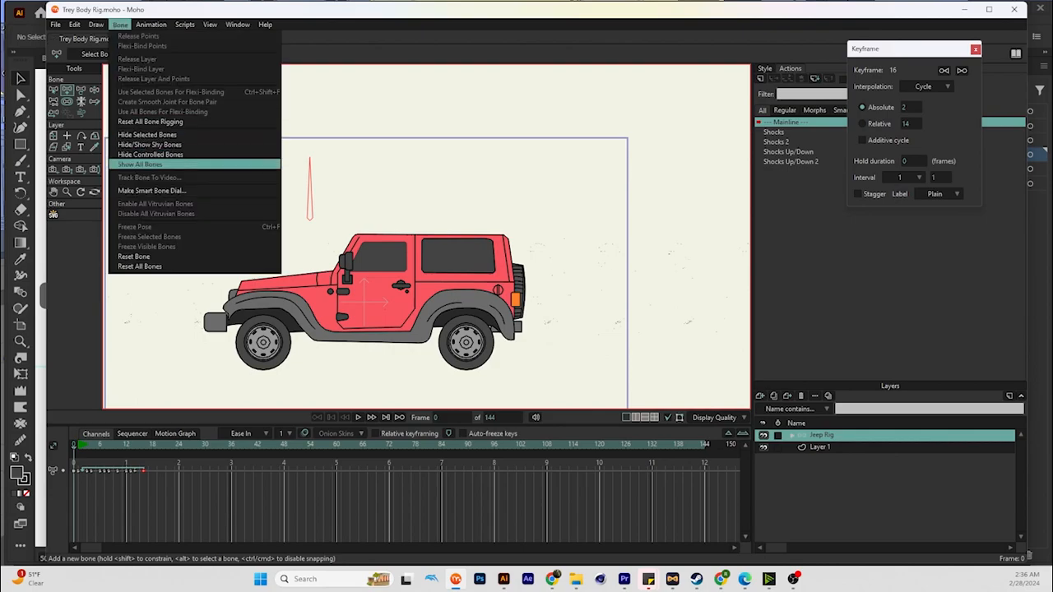
left_click(152, 190)
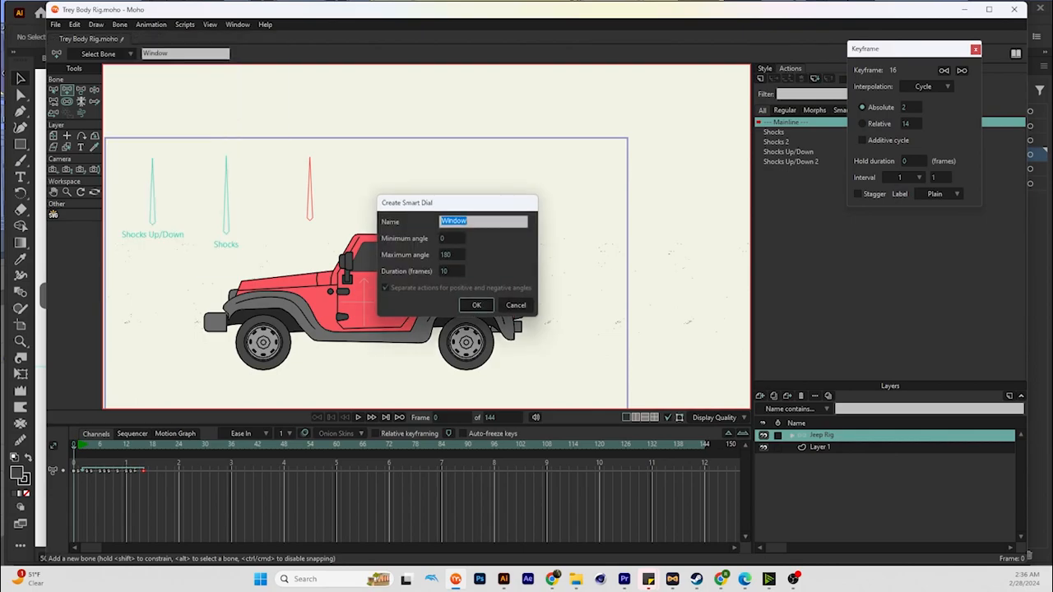
left_click(476, 305)
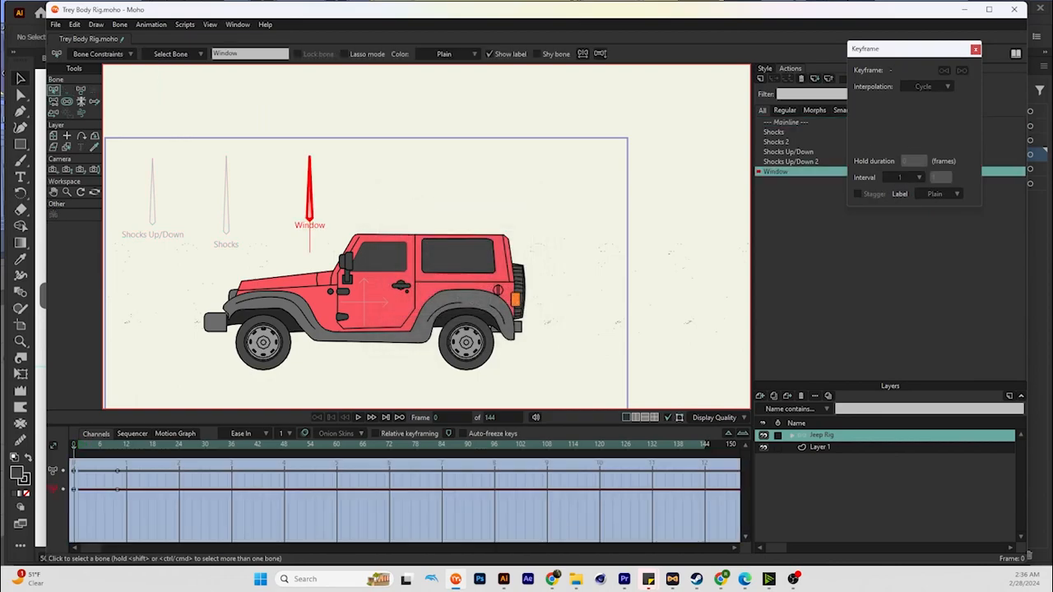
Move all Front_Window points straight down into the door to Y 0.1112 at frame 10 of the Window action
mouse_move(76, 446)
left_mouse_down()
mouse_move(123, 445)
mouse_move(73, 445)
left_mouse_up()
left_click(791, 435)
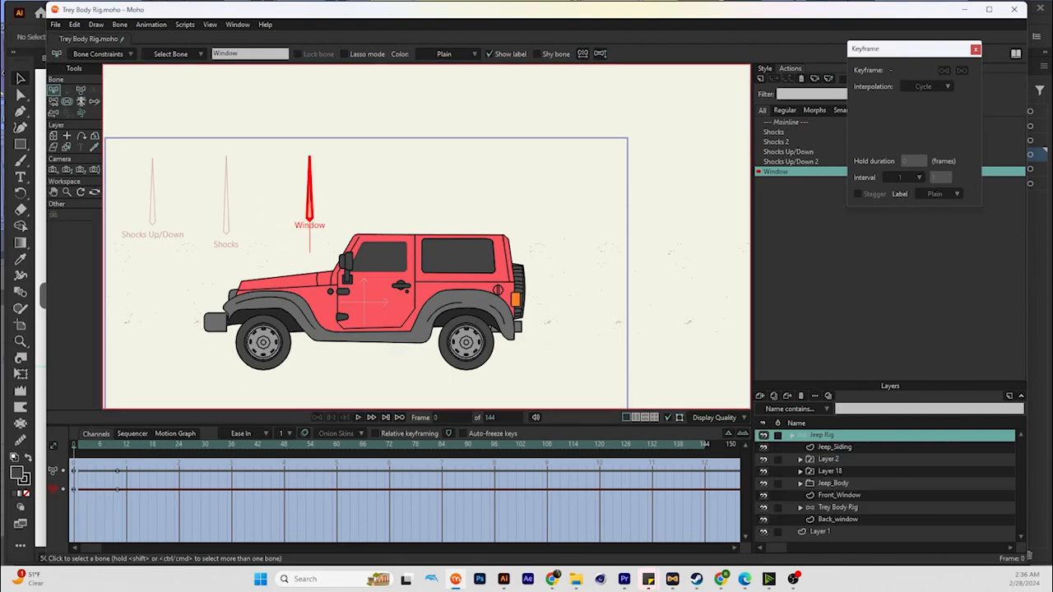
left_click(839, 495)
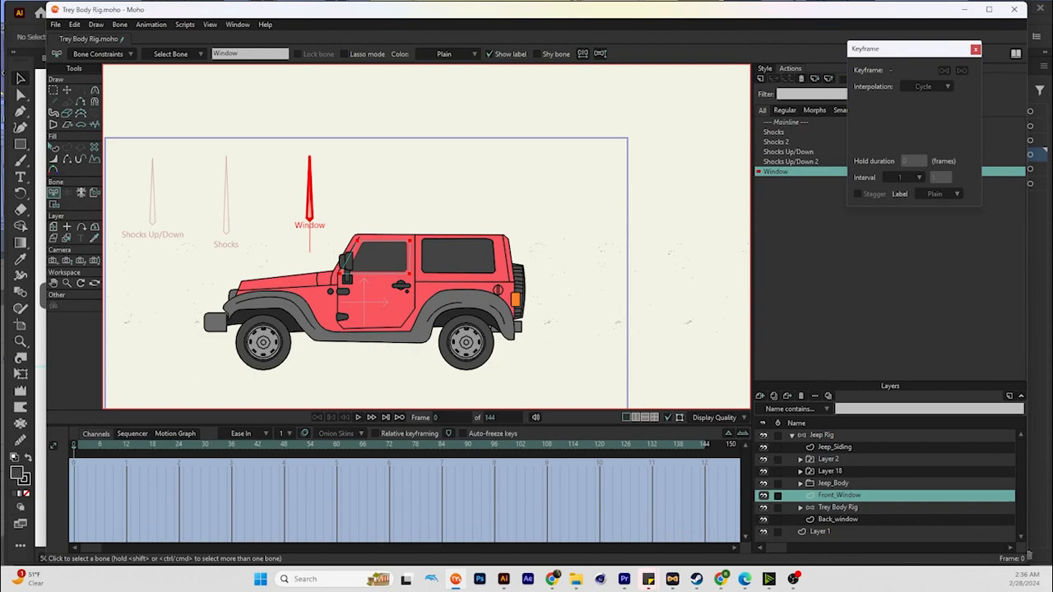
left_click(118, 445)
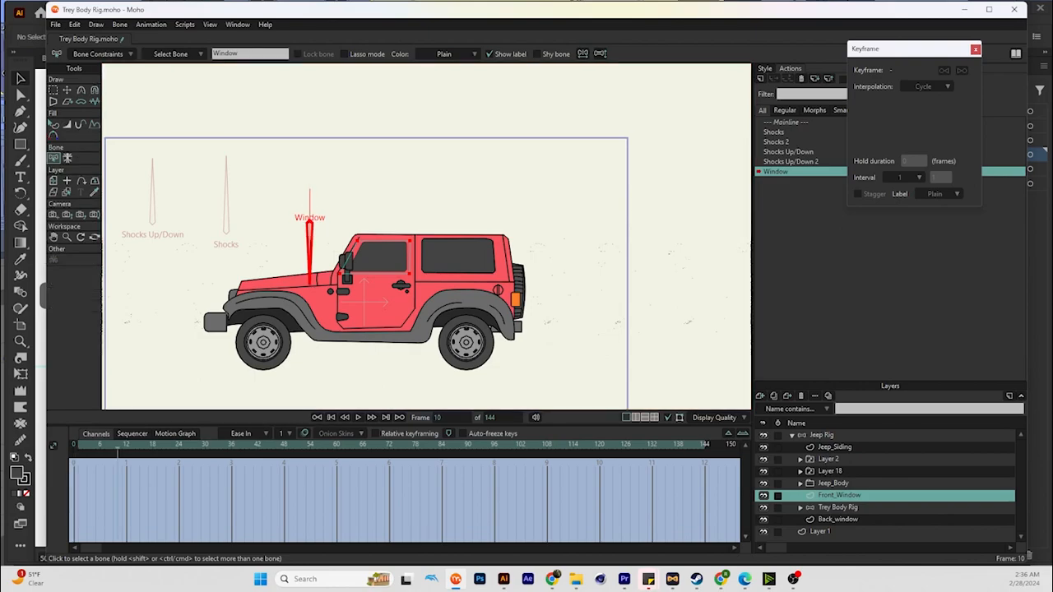
key("t")
scroll(399, 247, "up", 4)
left_click_drag(399, 248, 399, 287)
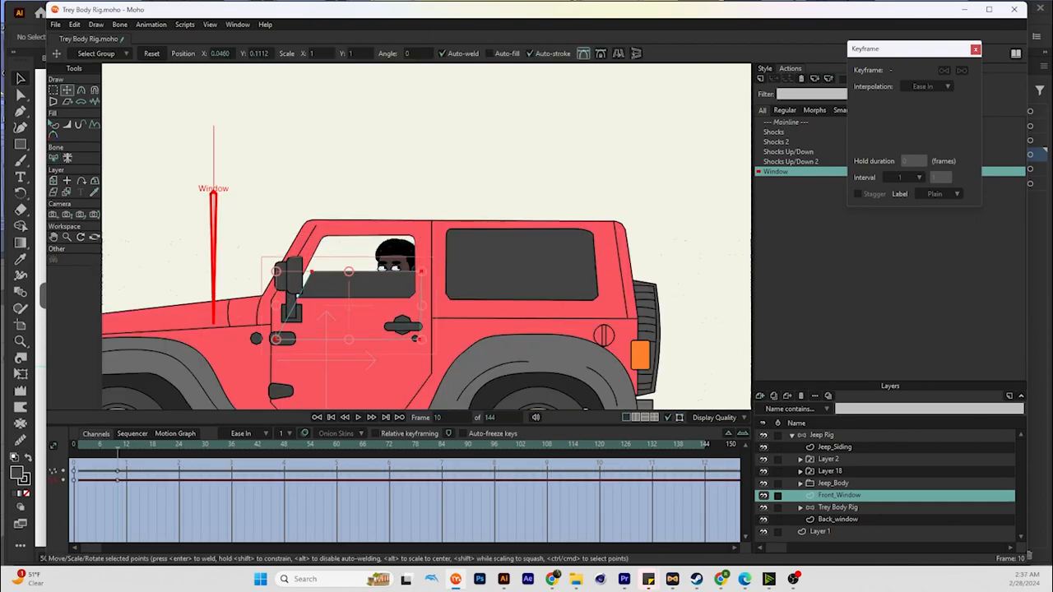
Play the Window action from the start to check the front window lowering, and return to the Mainline timeline
key("Home")
key("Home")
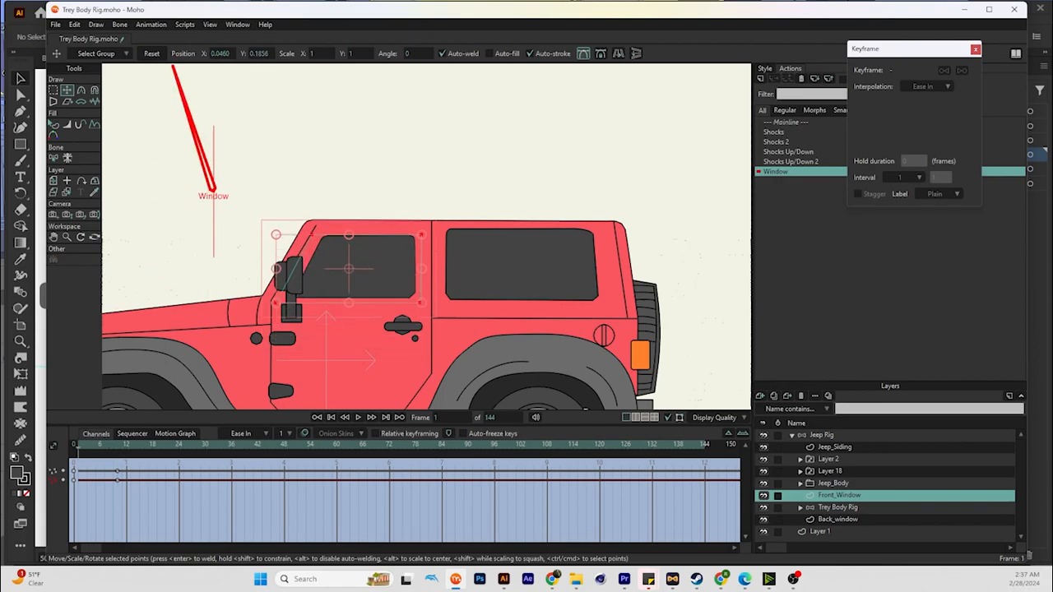
key("space")
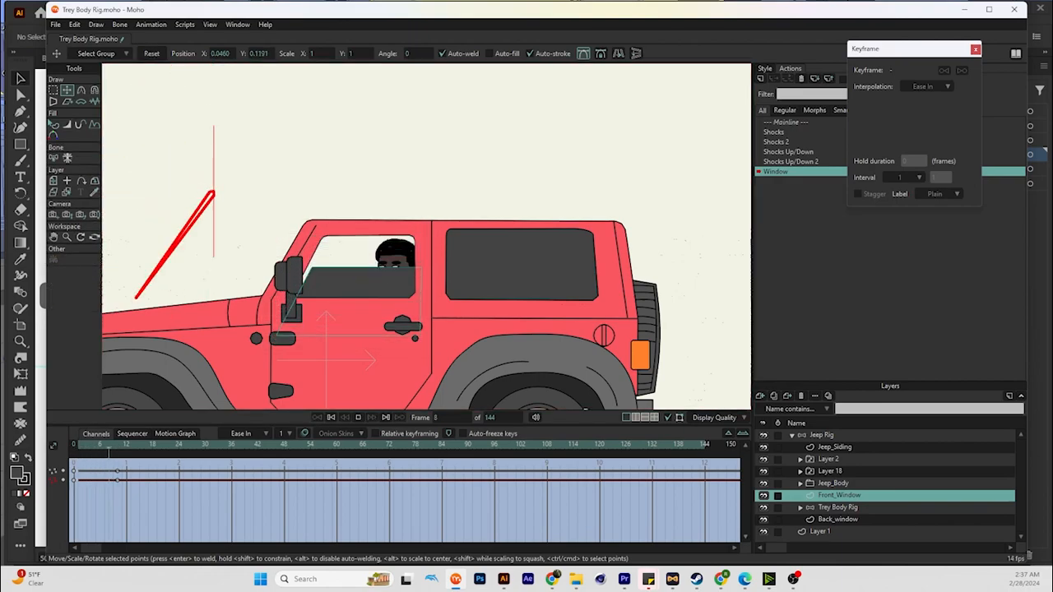
double_click(786, 122)
key("space")
key("space")
key("Return")
key("Right")
key("Right")
key("Right")
key("Right")
key("Right")
left_click_drag(313, 239, 260, 277)
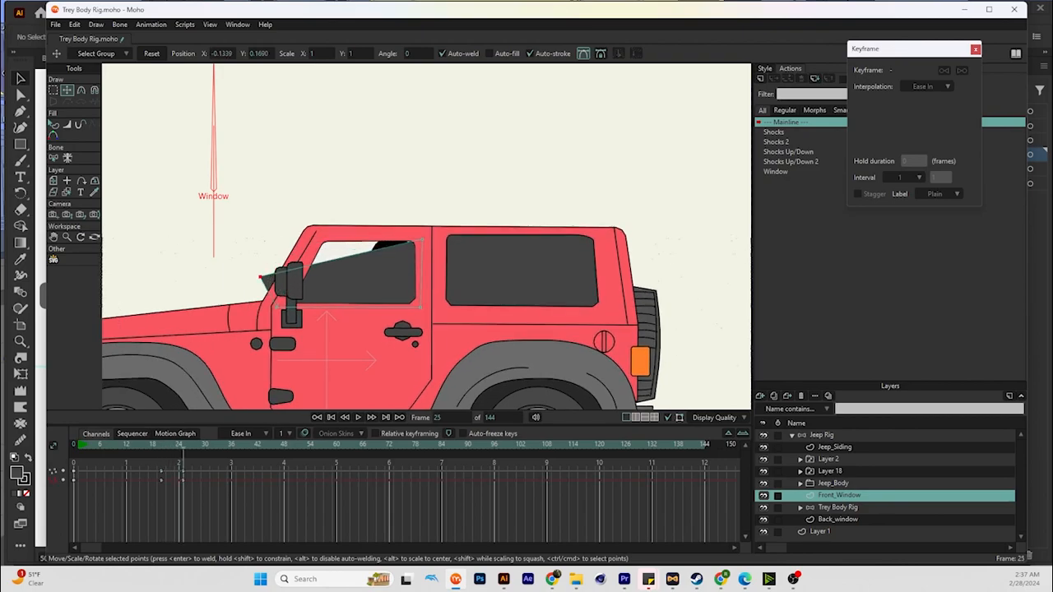
key("ctrl+z")
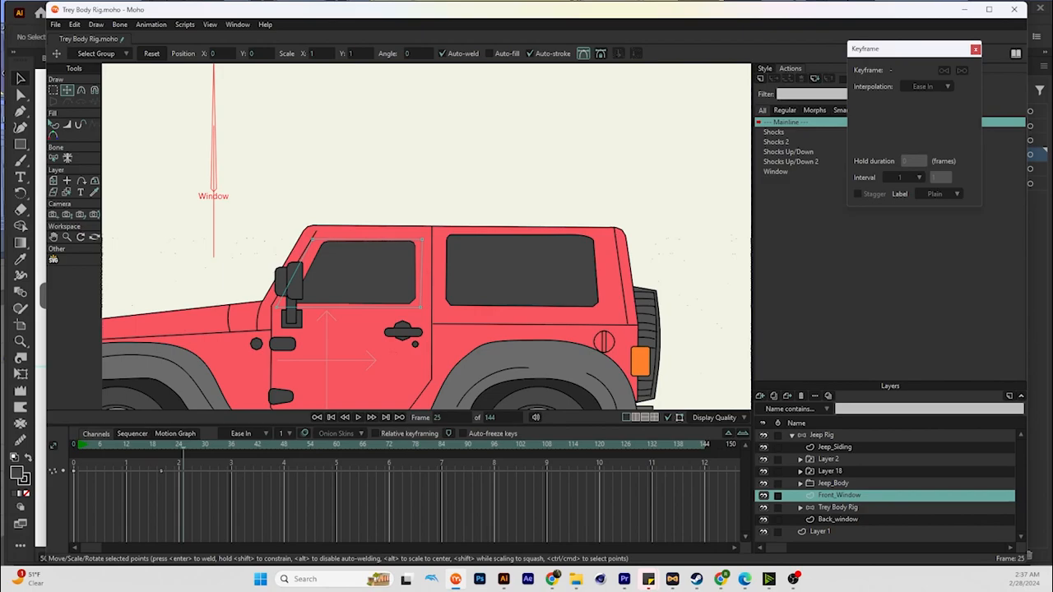
Delete the stray Front_Window point keyframe at frame 20
left_click(821, 434)
left_click(839, 496)
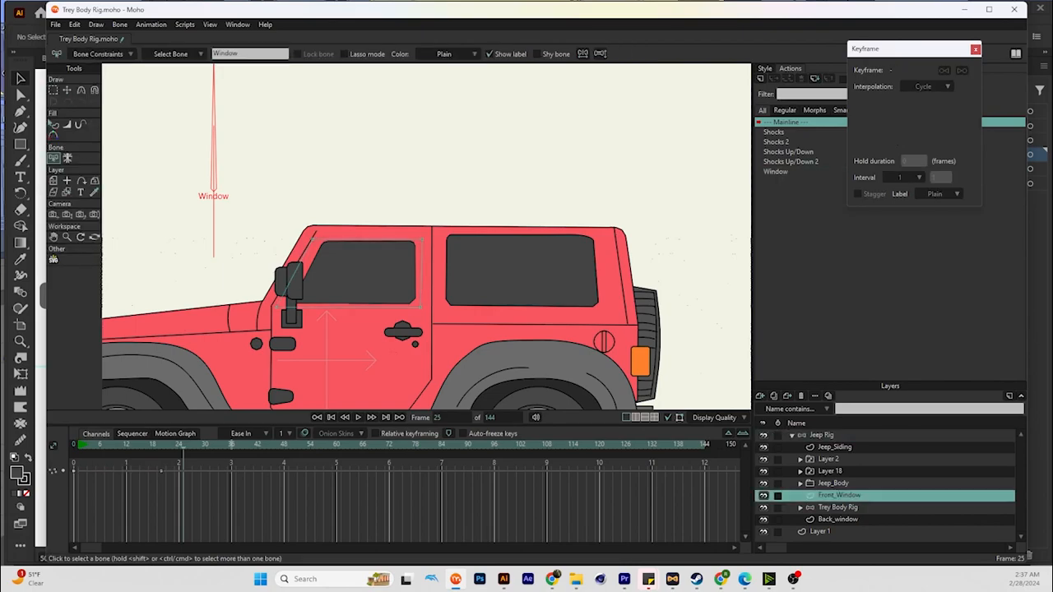
left_click(161, 471)
key("Delete")
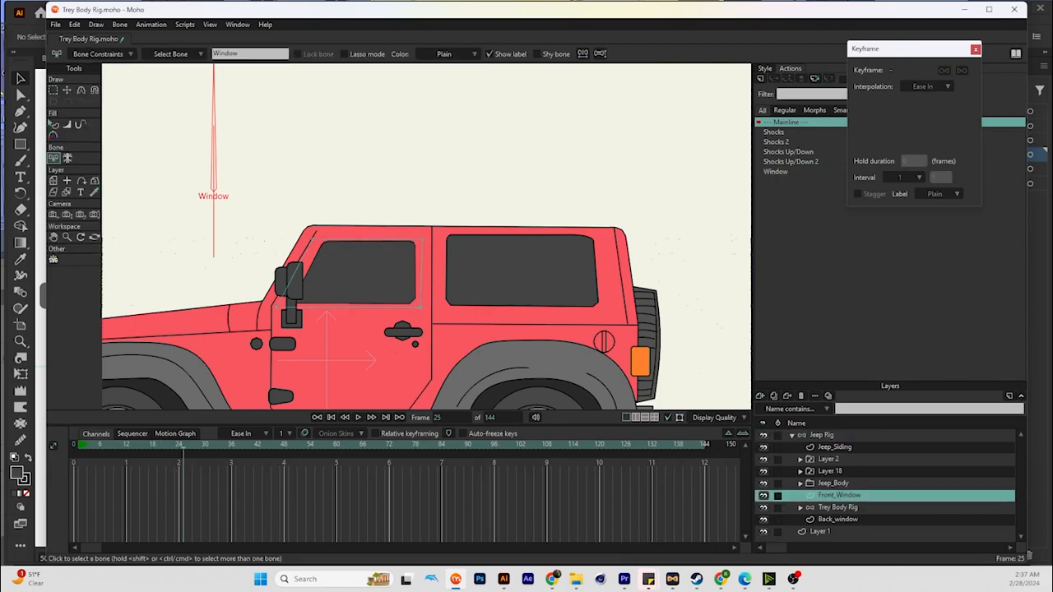
On the Jeep Rig layer, key the Window dial upright at frame 19 and swing it down at frame 24 to lower the front window partway
left_click(821, 435)
left_click_drag(183, 445, 156, 445)
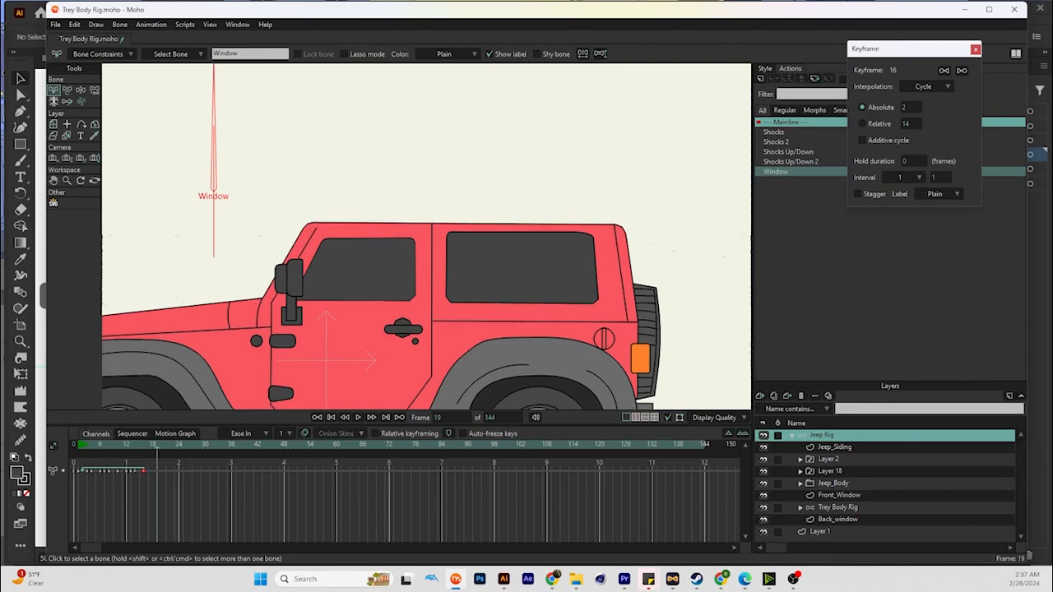
key("z")
key("Right")
key("Right")
key("Right")
key("Right")
key("Right")
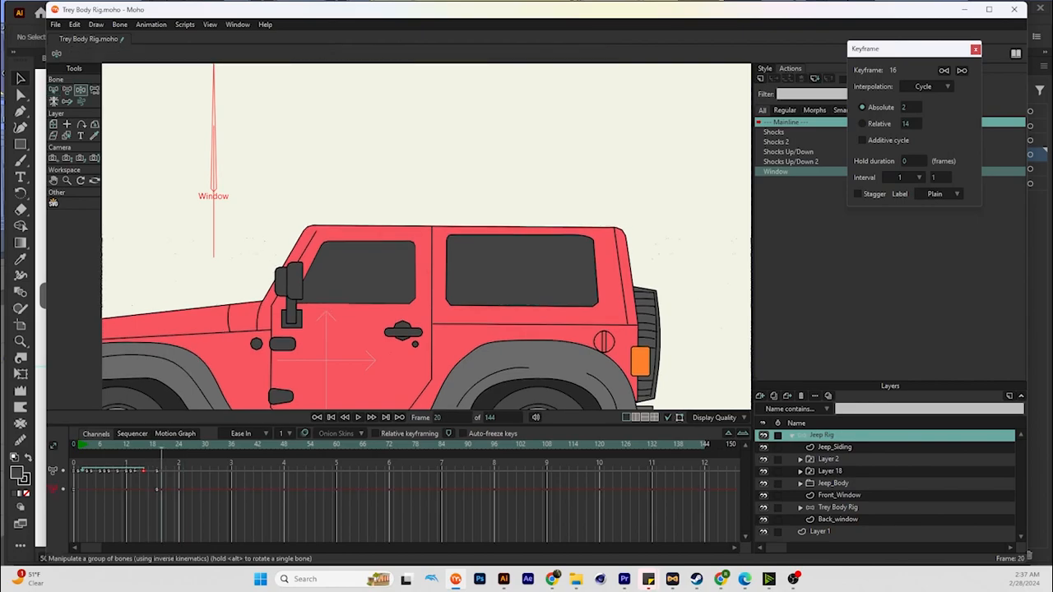
left_click_drag(213, 67, 132, 293)
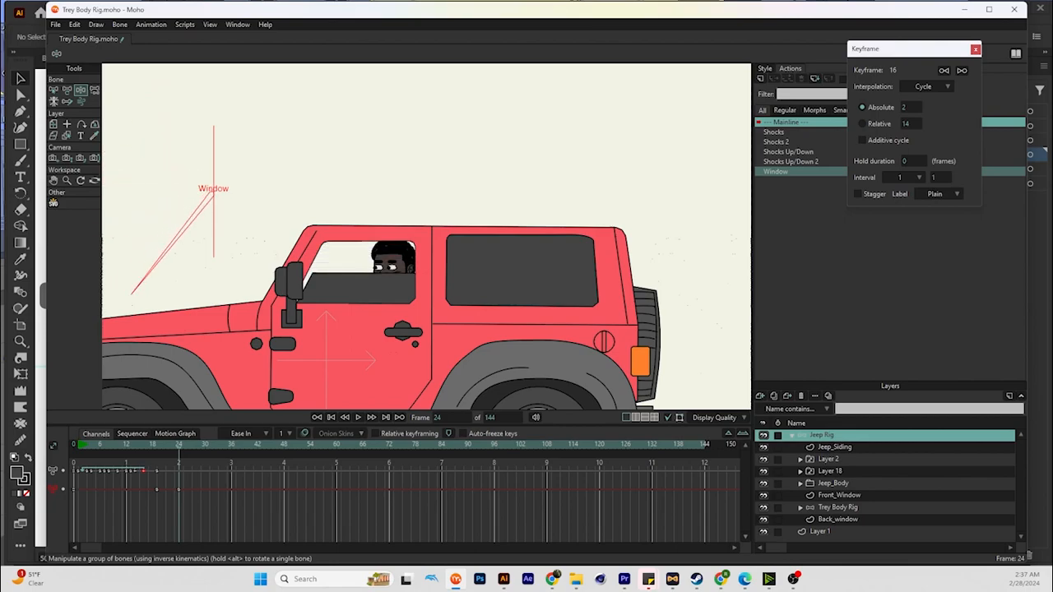
Play the animation from the start to check the window lowering, and return to frame 24
key("shift+Left")
key("space")
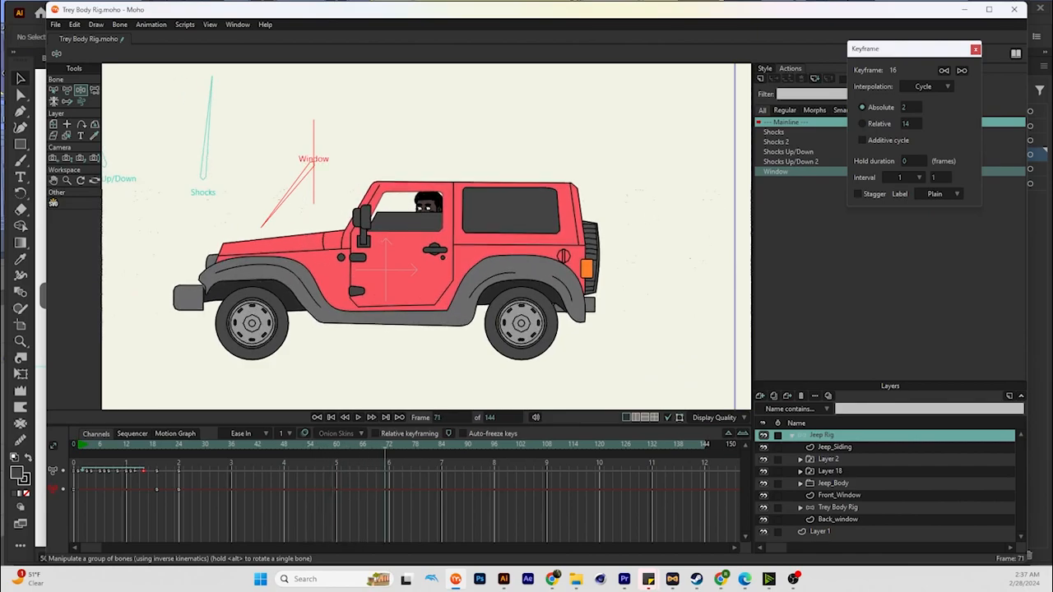
key("Left")
key("Left")
key("Left")
On the Trey Body Rig layer, key the Pupil L R dial at frame 24 and swing it nearly upright at frame 27
left_click(838, 508)
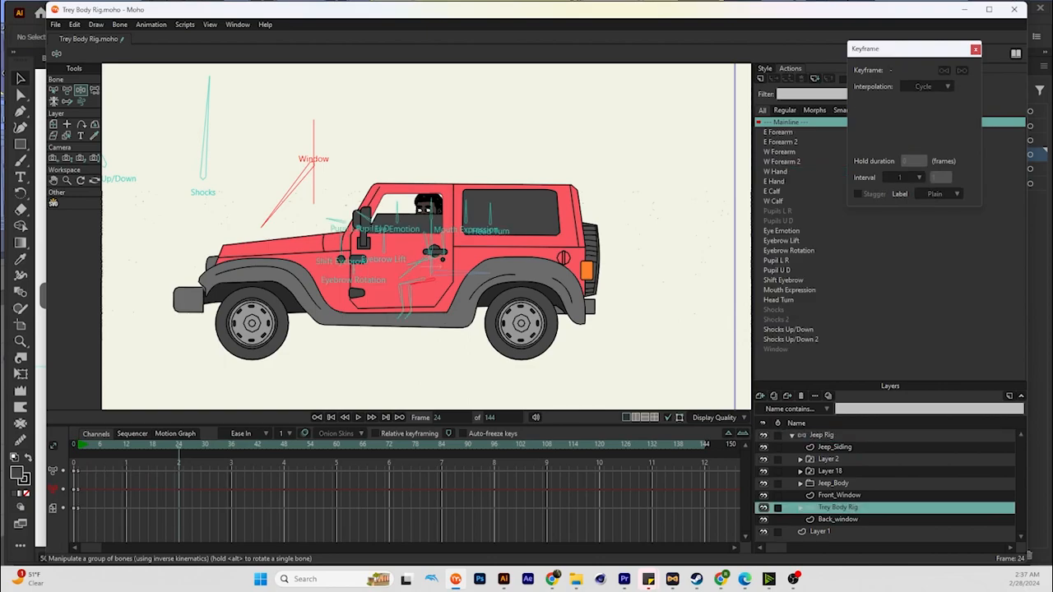
scroll(410, 213, "up", 3)
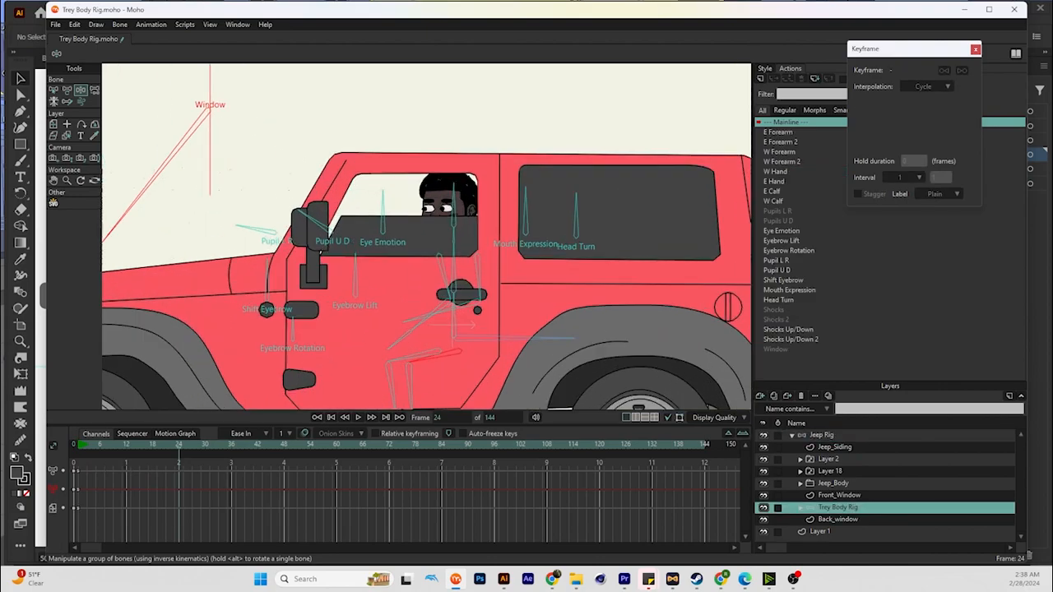
scroll(408, 206, "down", 1)
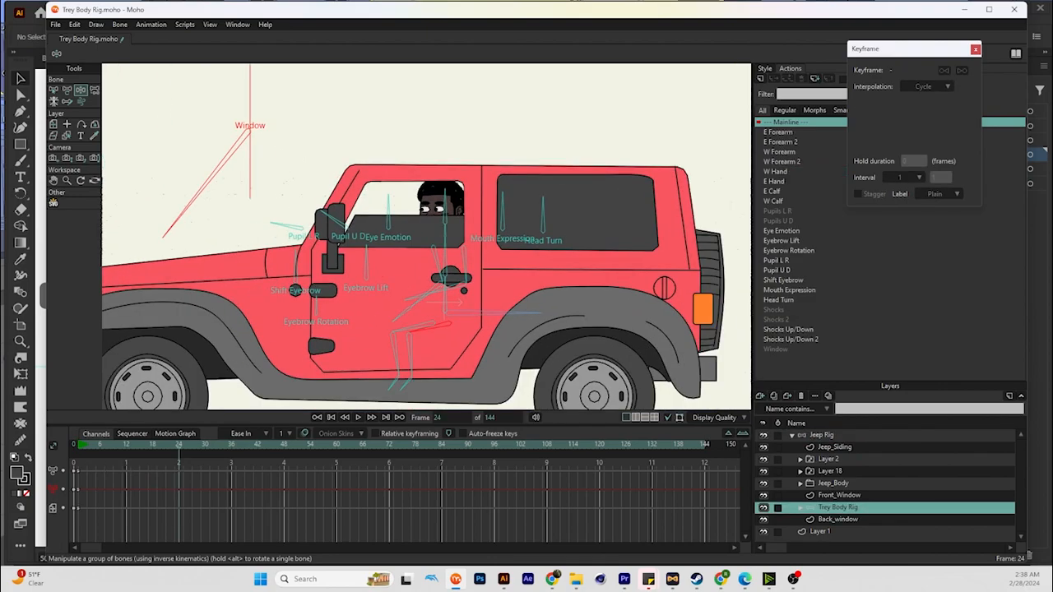
left_click(288, 227)
left_click_drag(178, 445, 191, 449)
left_click_drag(271, 221, 295, 194)
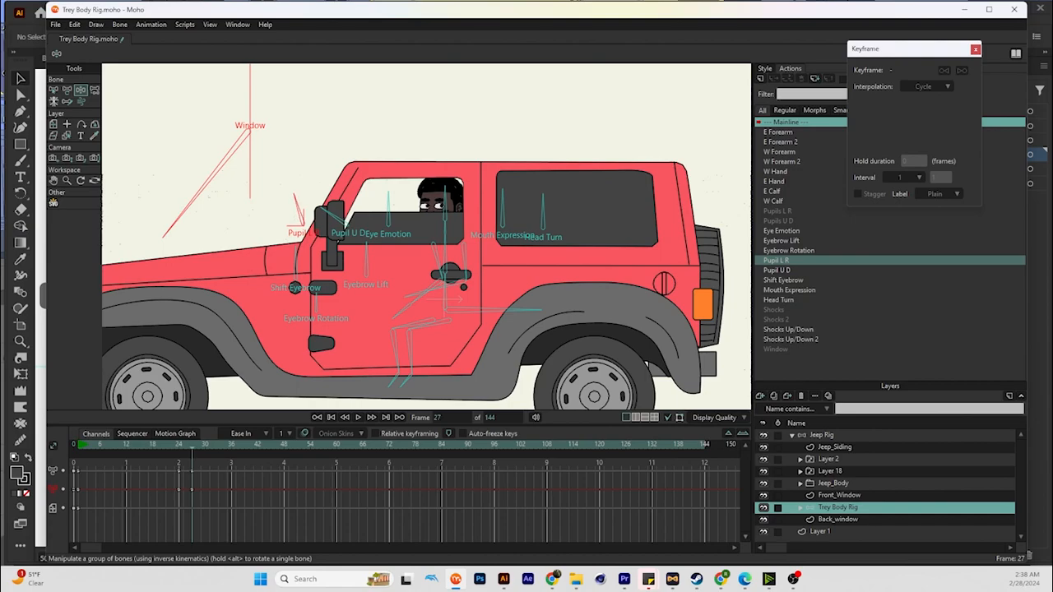
Key the Pupil U D dial at frame 24 and rotate it to nearly horizontal at frame 27
key("Left")
key("Left")
key("Left")
left_click(335, 220)
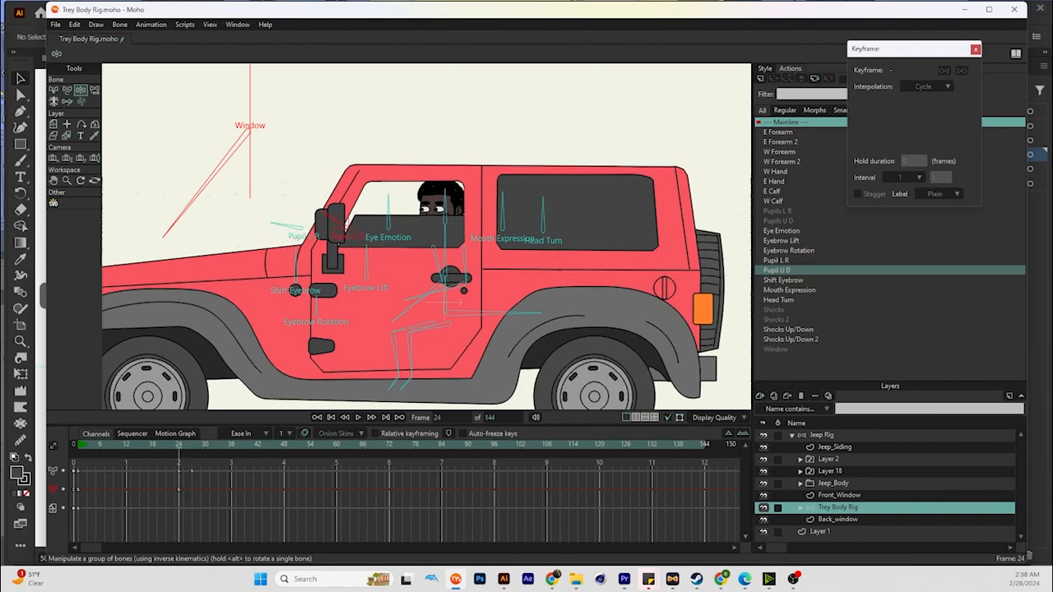
key("Right")
key("Right")
key("Right")
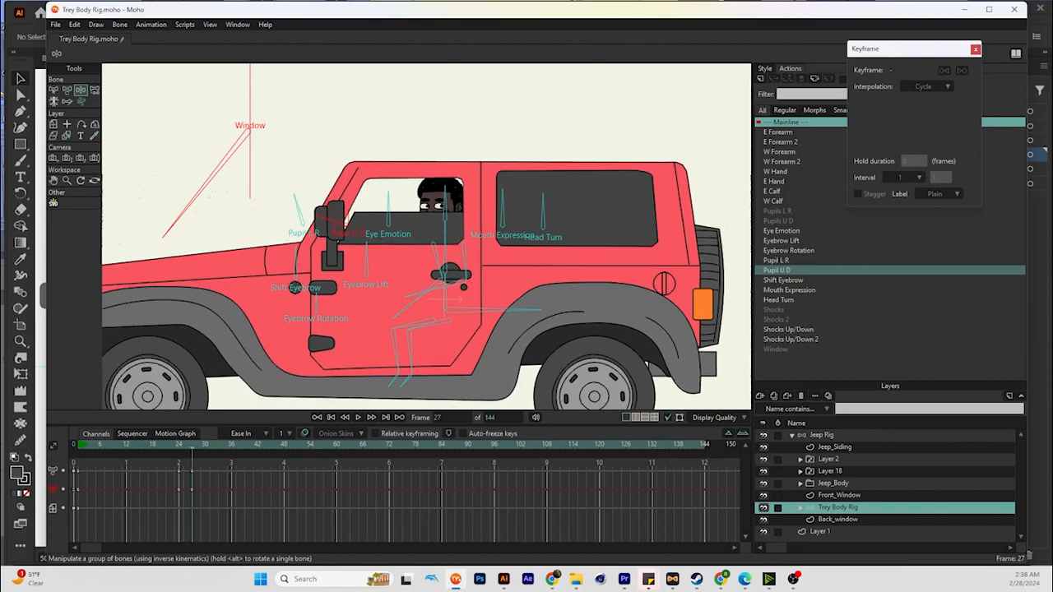
Step back and forth between frames 24 and 28 to examine the pupil movement
key("Left")
key("Left")
key("Left")
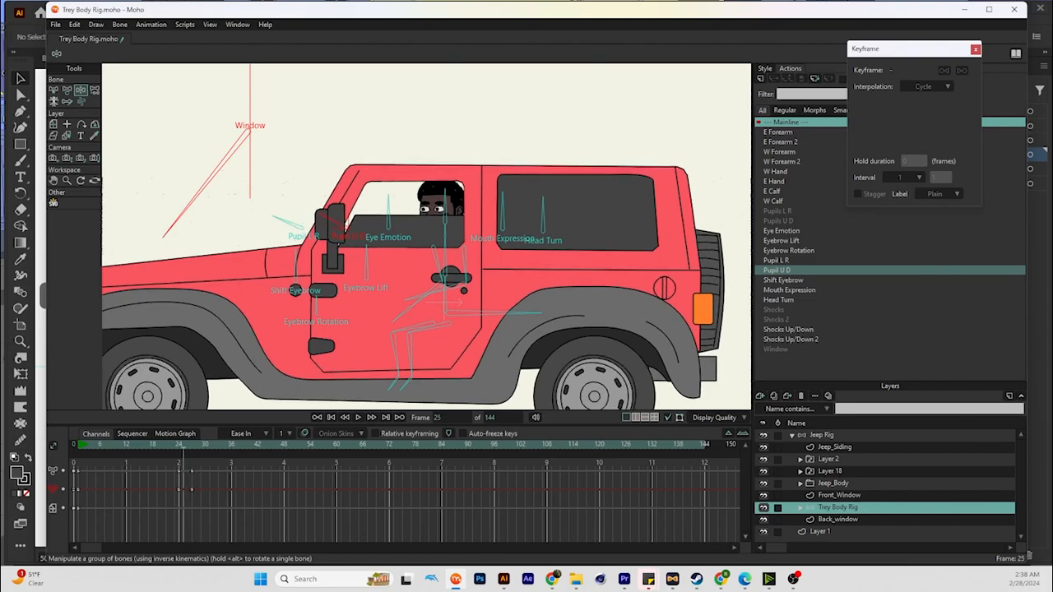
key("Right")
key("Right")
key("Right")
key("Right")
key("Left")
key("Left")
key("Left")
key("Left")
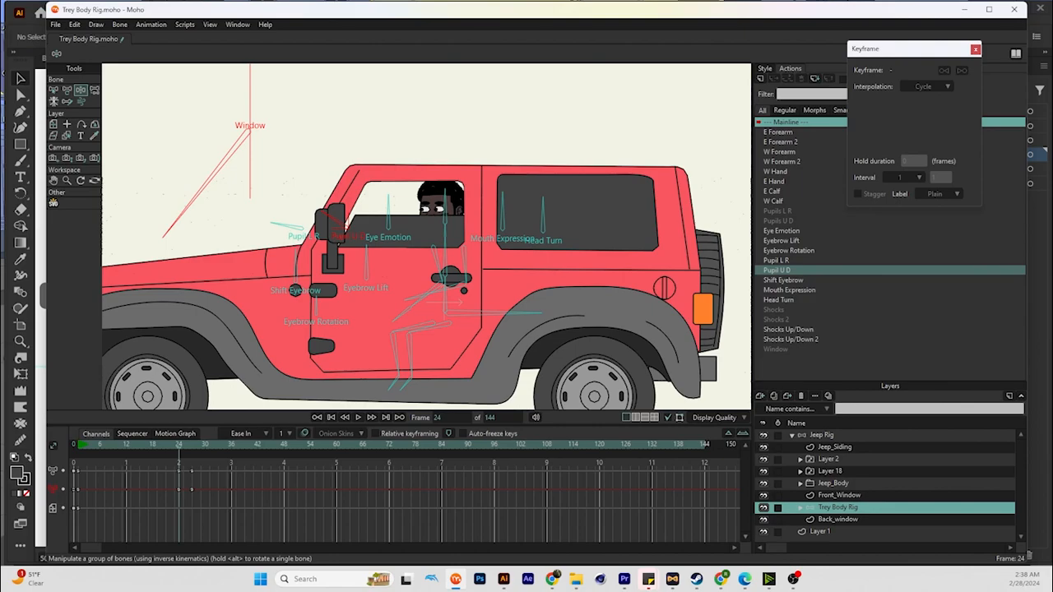
Key the Eye Emotion dial at frame 24 and tilt it toward the front of the jeep at frame 27
left_click(383, 222)
key("Right")
key("Right")
key("Right")
left_click_drag(388, 198, 365, 203)
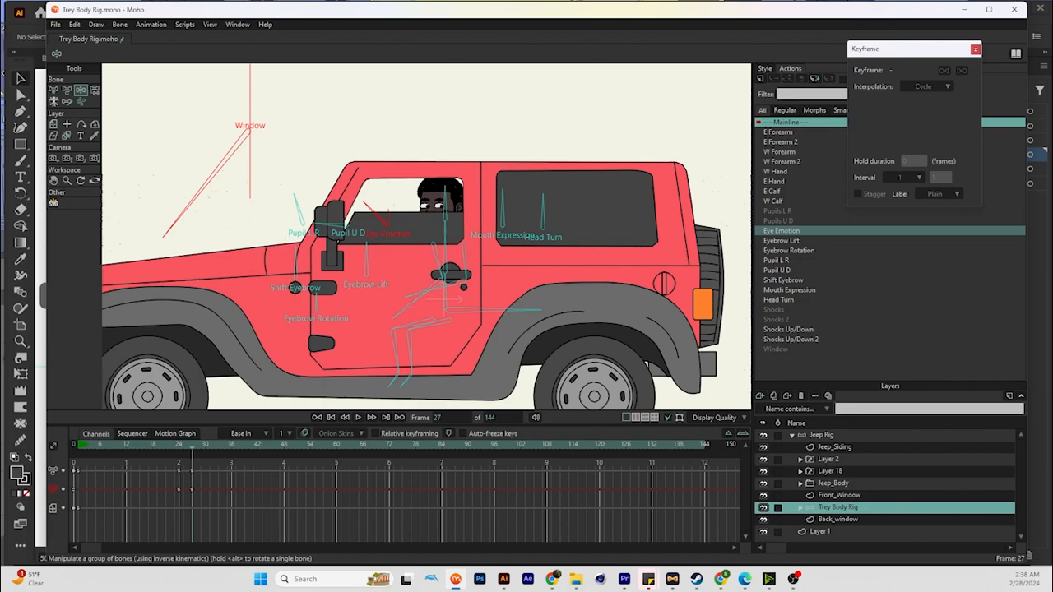
Play the animation from the start to check Trey's eyes behind the lowering window, with the Trey Body Rig layer reselected
scroll(367, 232, "down", 2)
left_click_drag(84, 444, 74, 444)
scroll(255, 304, "up", 3)
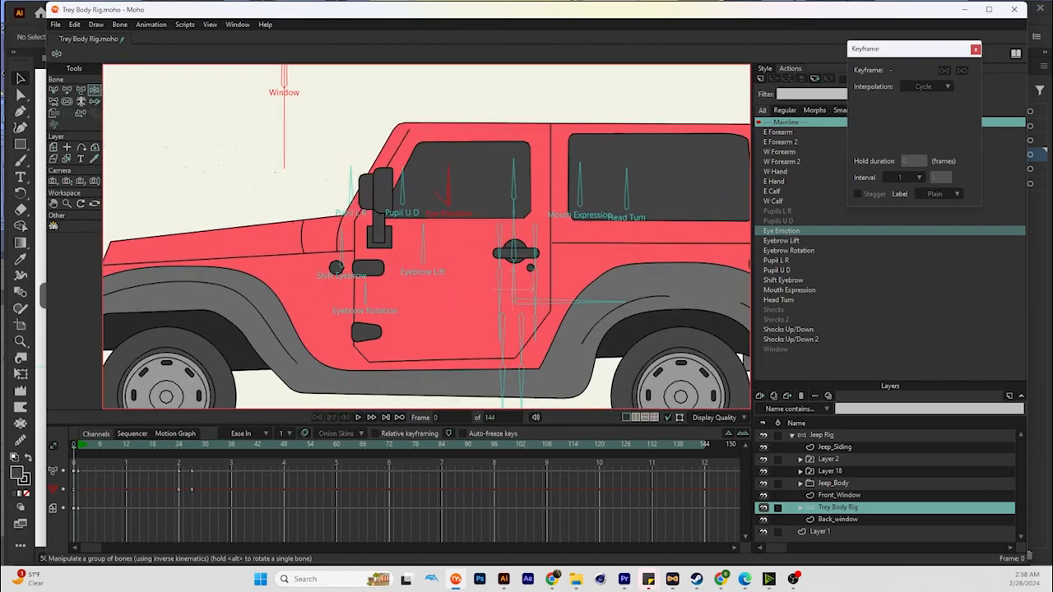
left_click(821, 435)
left_click(792, 435)
key("space")
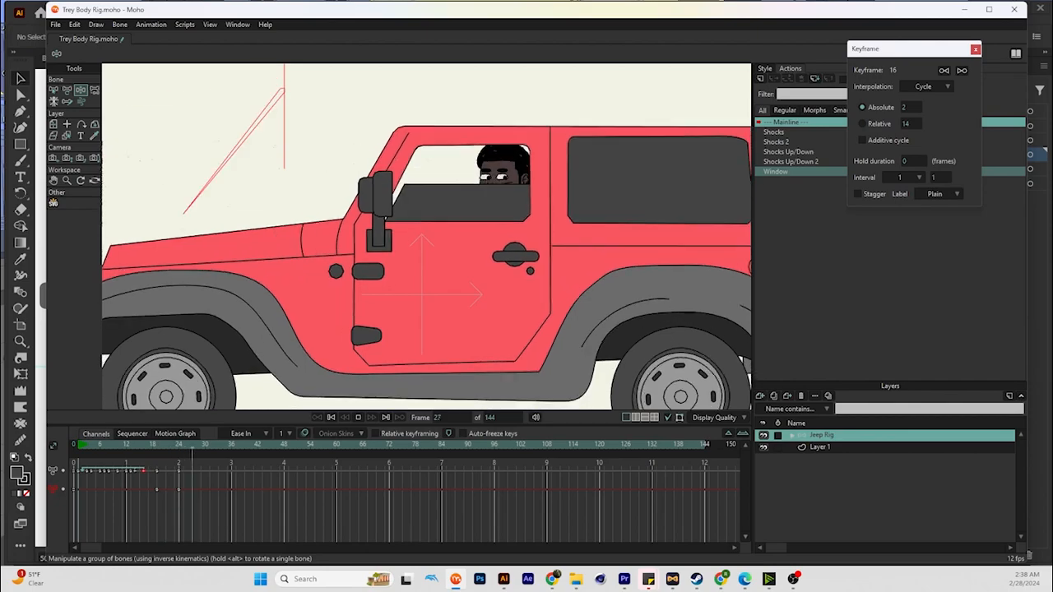
key("space")
key("ctrl+shift+Left")
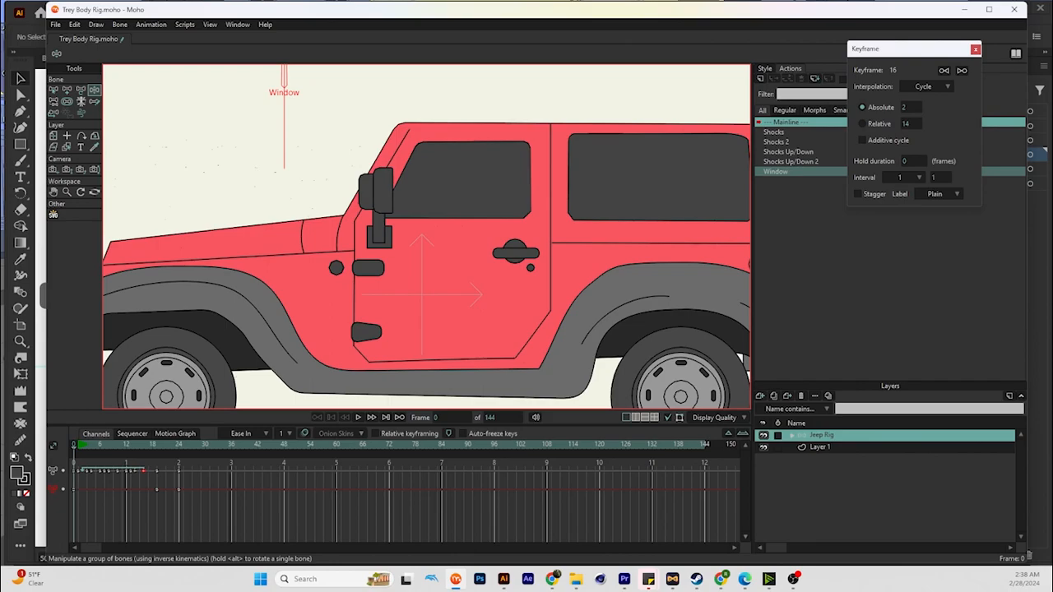
left_click(792, 435)
left_click(837, 508)
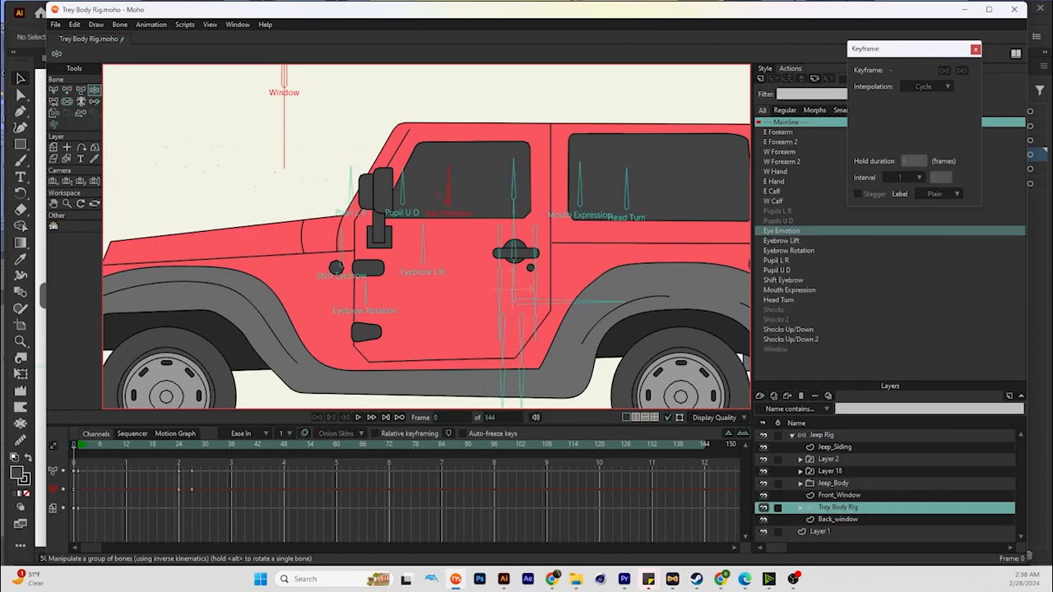
left_click_drag(426, 236, 335, 236)
key("space")
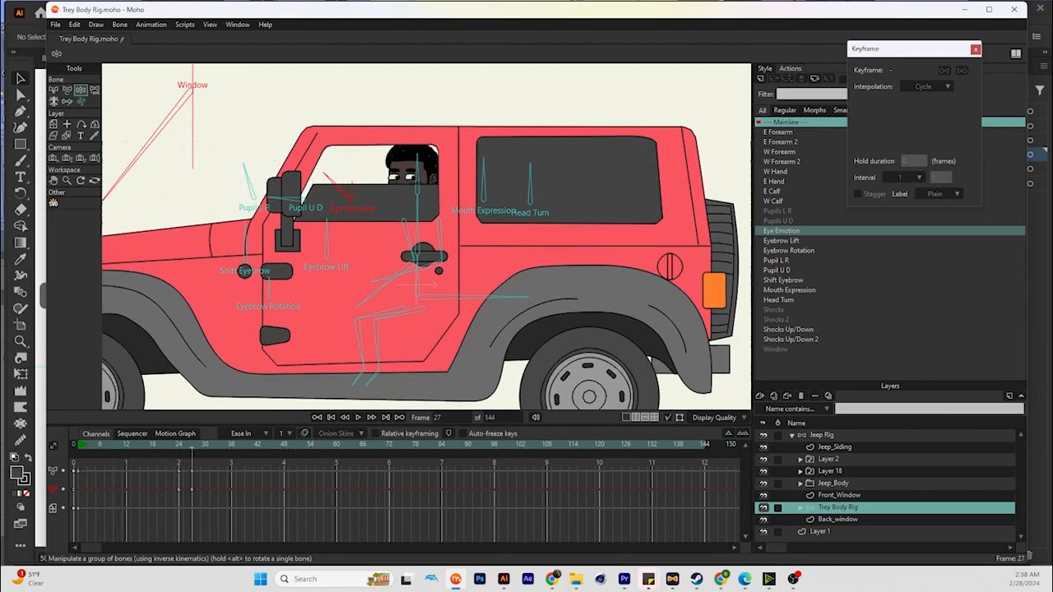
Key the Head Turn dial upright at frame 24 and rotate it to horizontal at frame 27 so Trey's head turns
key("Left")
key("Left")
key("Left")
left_click(530, 188)
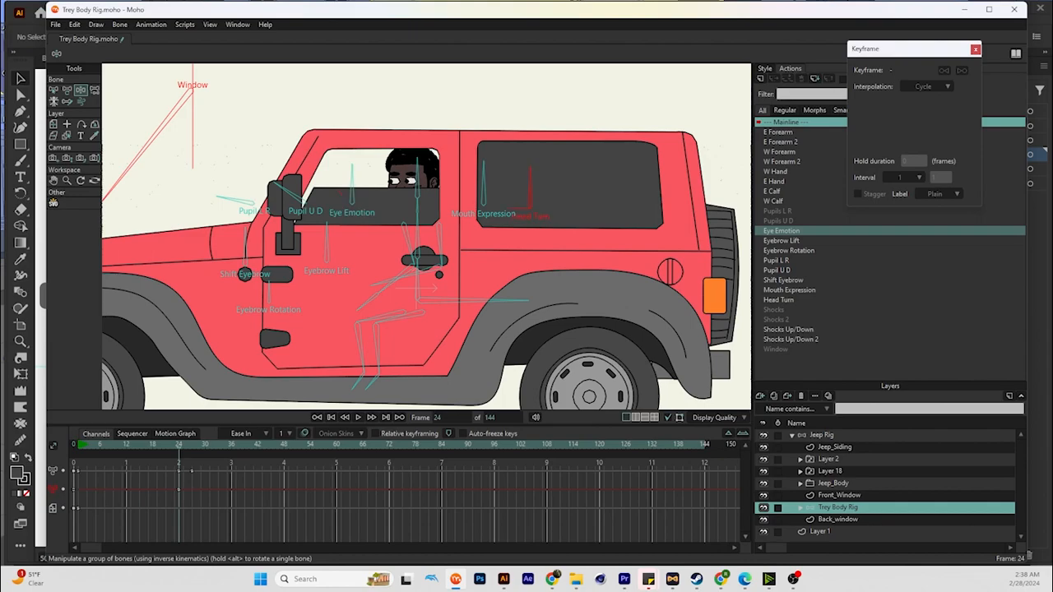
key("Right")
key("Right")
key("Right")
left_click_drag(522, 168, 489, 204)
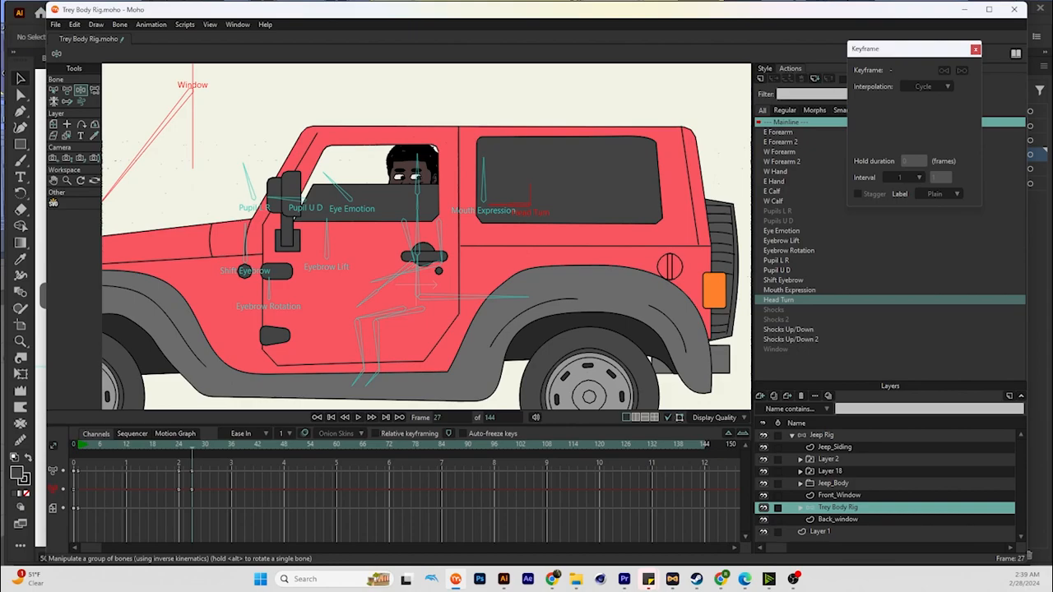
Tilt the Pupil L R dial further toward the front of the jeep at frame 27 and play on to frame 59
left_click_drag(244, 164, 229, 173)
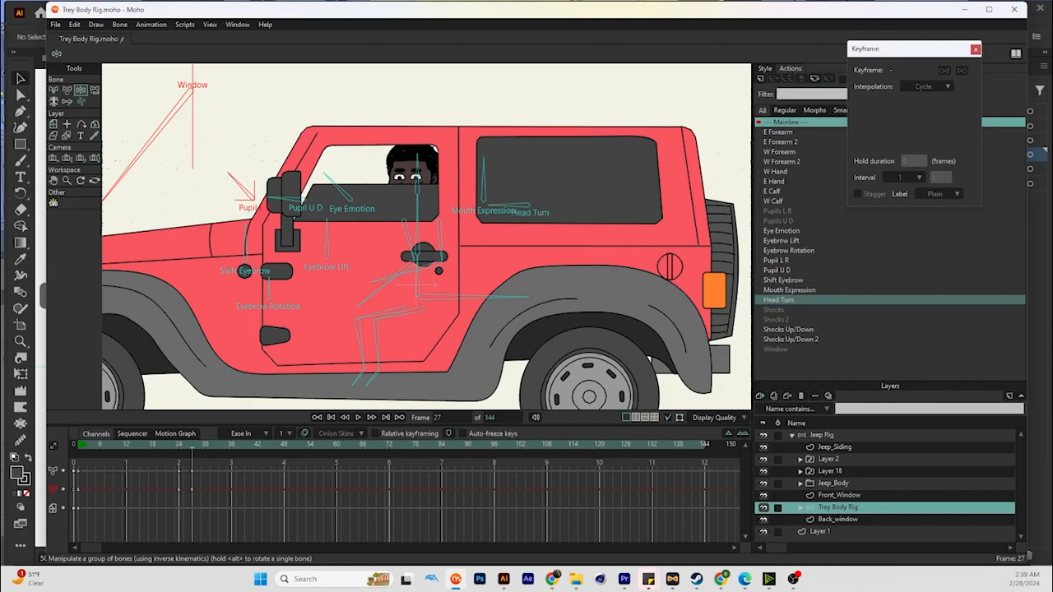
key("space")
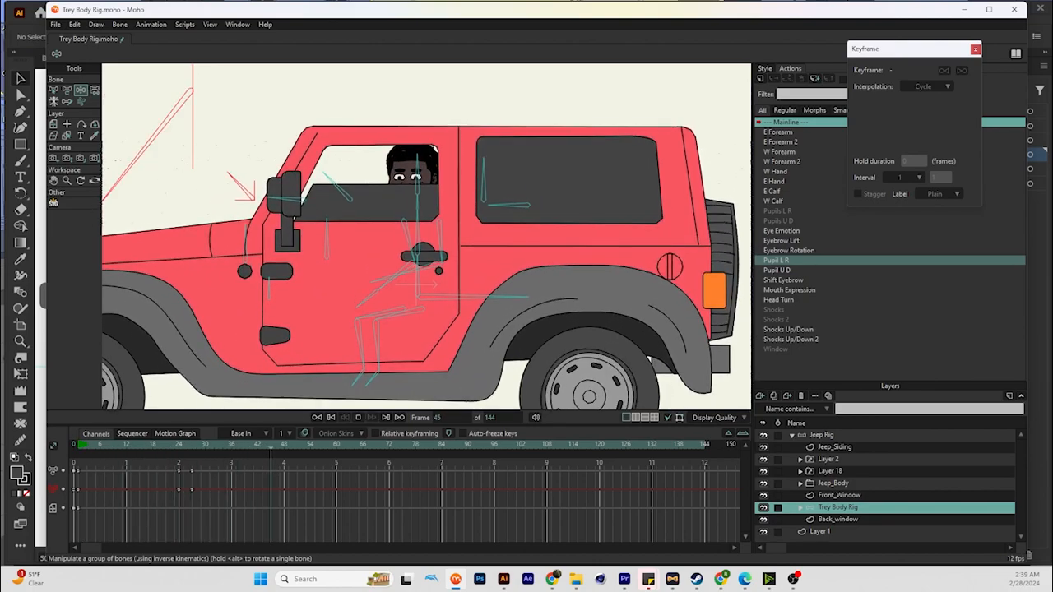
key("space")
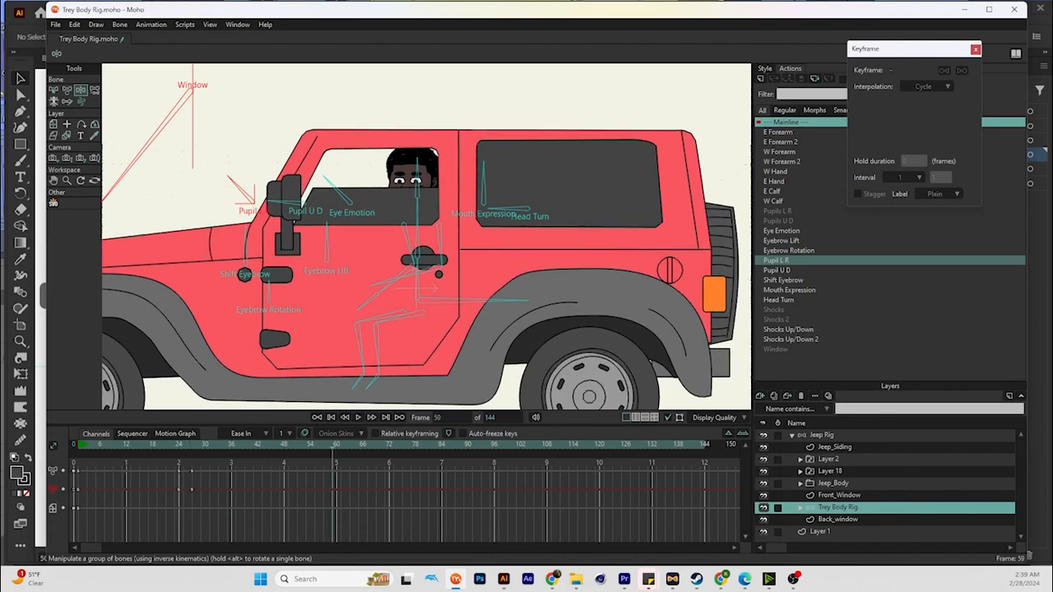
Key the Head Turn dial horizontal at frame 59 and bring it back upright at frame 62
left_click(512, 208)
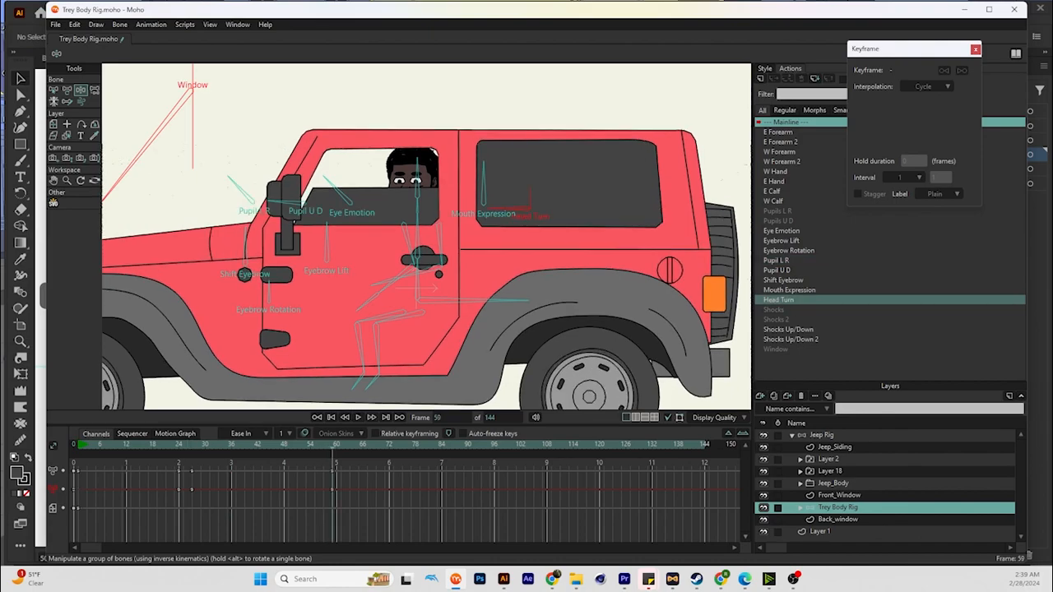
key("Right")
key("Right")
key("Right")
left_click_drag(510, 205, 531, 167)
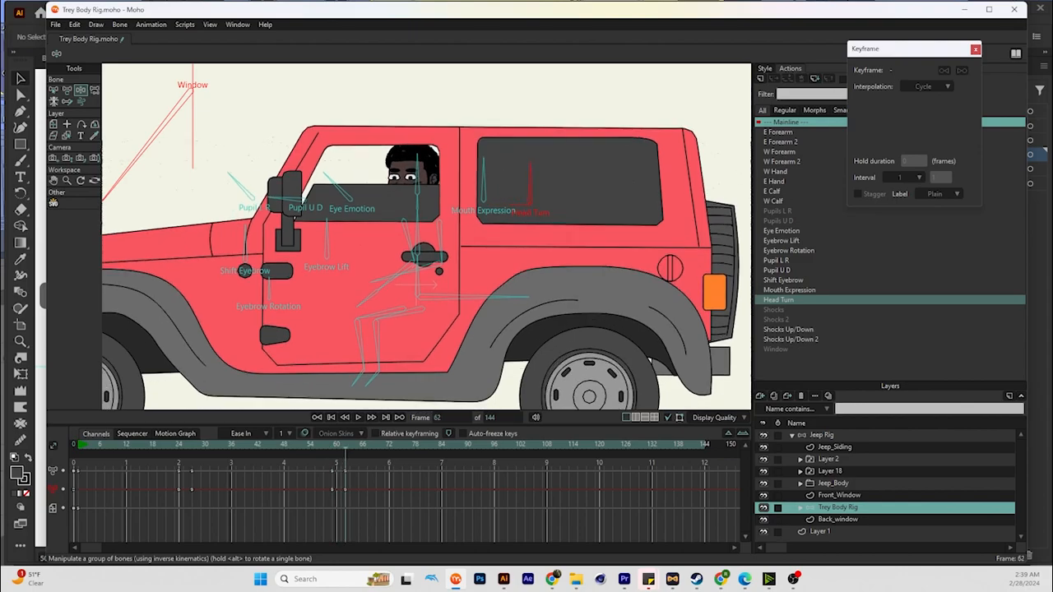
Key the Pupil L R dial at frame 59 and rotate it to nearly horizontal at frame 62
key("Left")
key("Left")
key("Left")
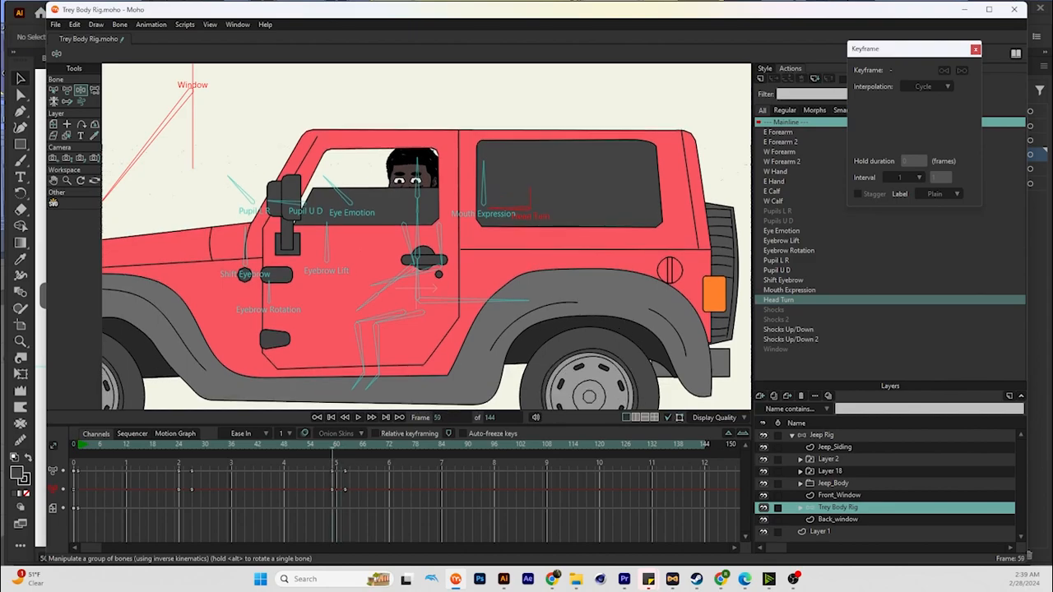
left_click(245, 194)
key("Right")
key("Right")
key("Right")
left_click_drag(236, 182, 218, 196)
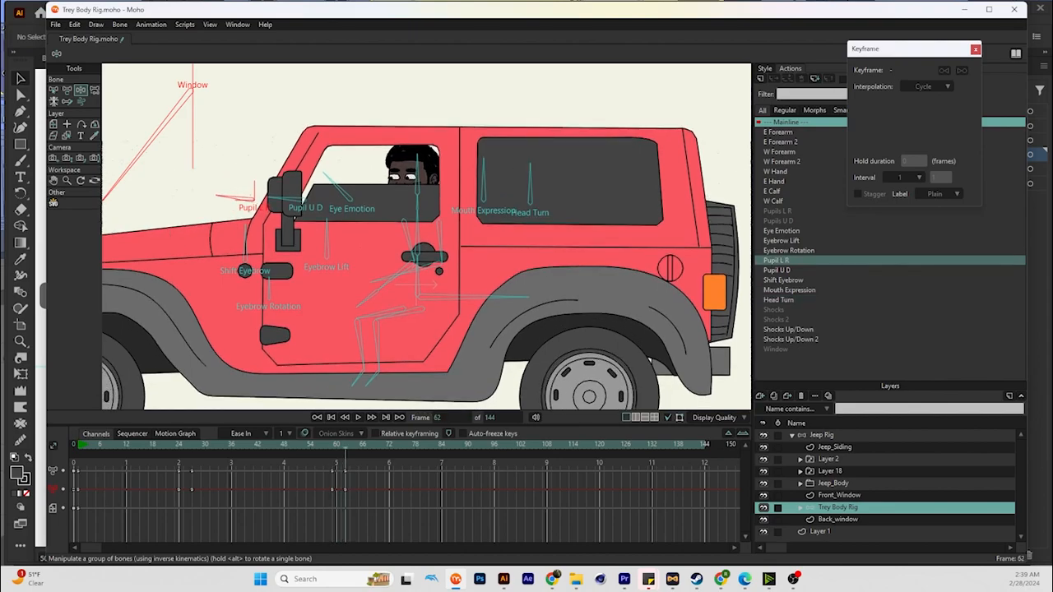
Key the Pupil U D dial at frame 59 and rotate it back to nearly upright at frame 62
key("Right")
key("Left")
key("Left")
key("Left")
key("Left")
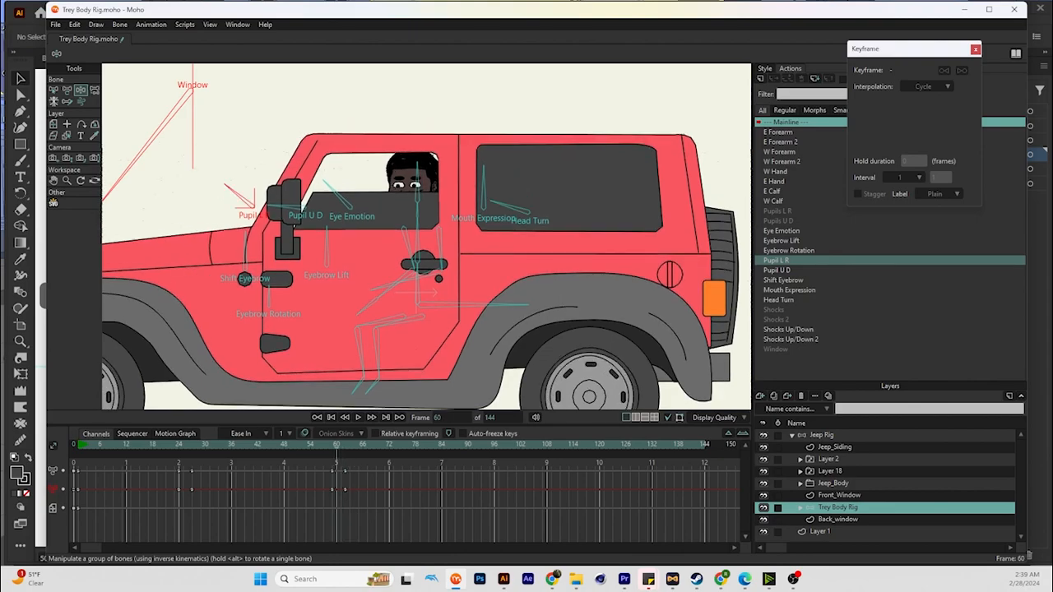
left_click(292, 205)
key("Right")
key("Right")
key("Right")
left_click_drag(288, 182, 306, 164)
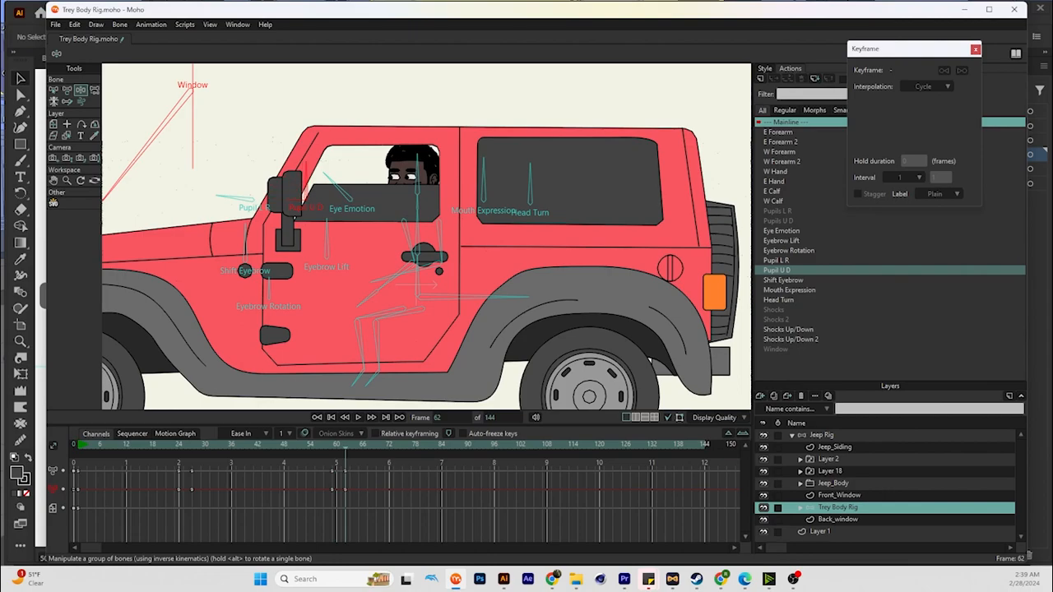
Key the Shift Eyebrow dial upright at frame 33 and tilt it toward the front of the jeep at frame 36
key("Left")
key("Left")
key("Left")
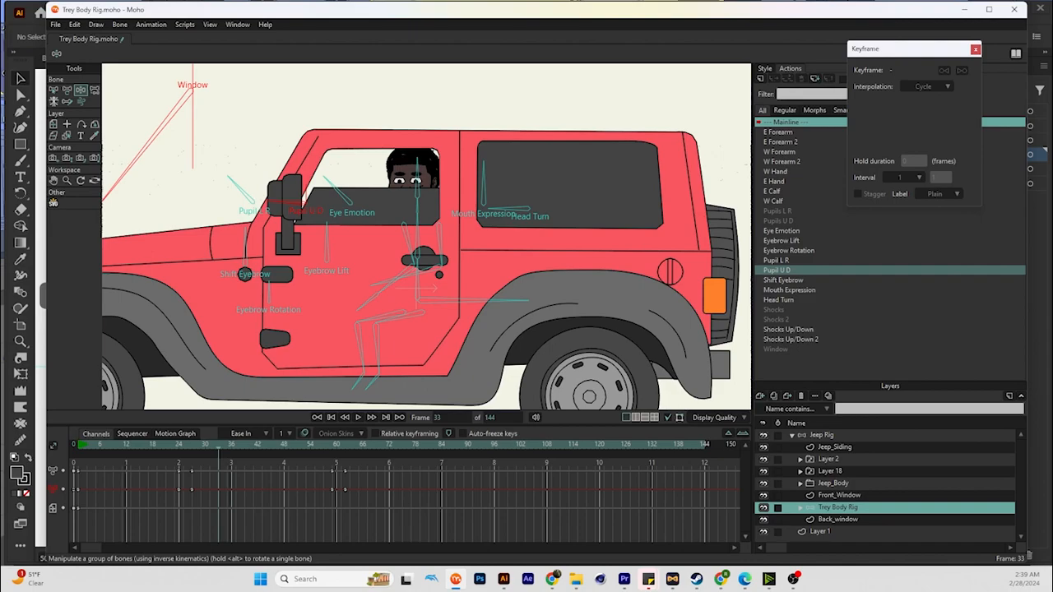
left_click(326, 245)
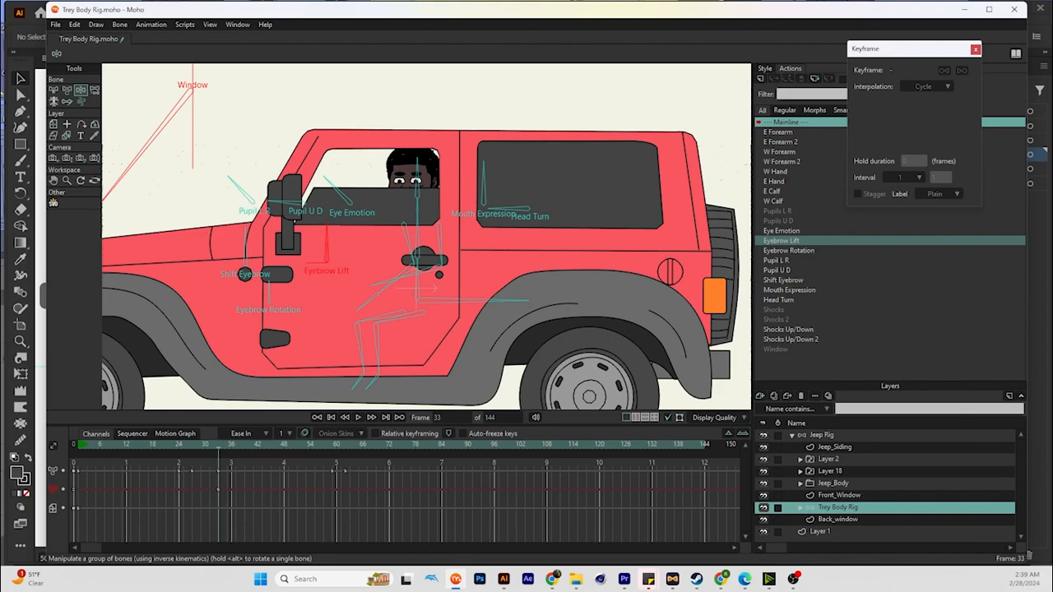
left_click(287, 202)
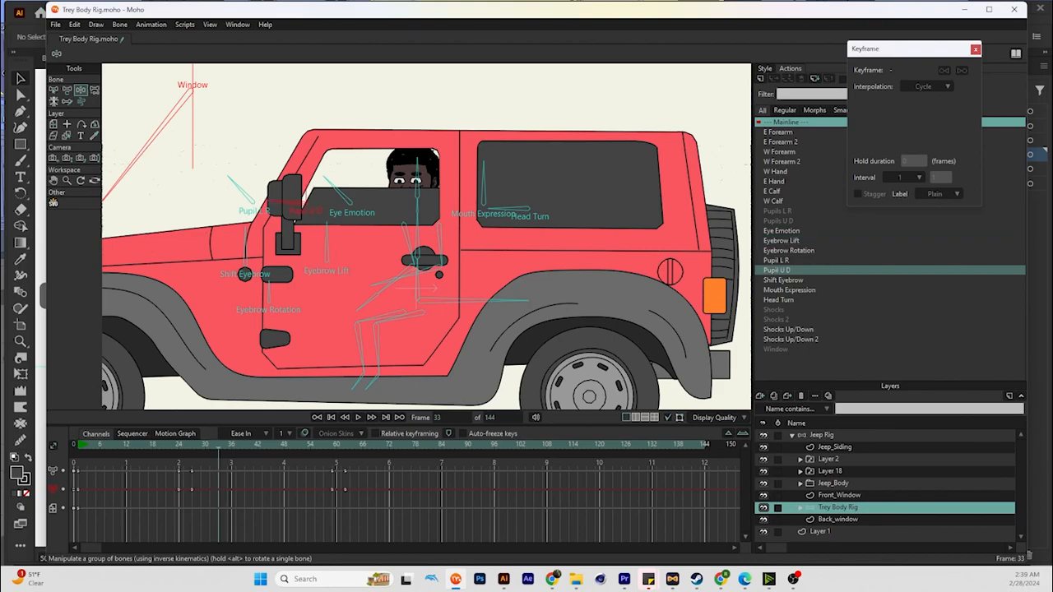
left_click(245, 251)
key("Right")
key("Right")
key("Right")
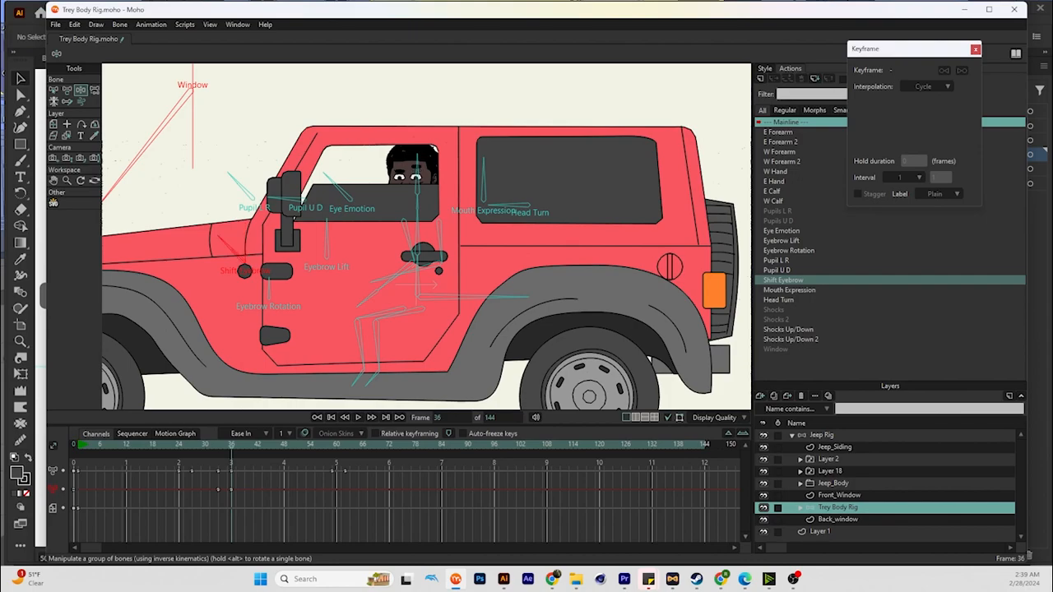
Key the Shift Eyebrow dial at frame 57 and rotate it back upright at frame 60
key("Right")
key("Right")
key("Right")
key("Right")
key("Right")
key("Right")
key("Right")
key("Right")
key("Right")
key("Right")
key("Right")
key("Right")
key("Right")
key("Right")
key("Right")
key("Right")
key("Right")
key("Right")
key("Right")
key("Right")
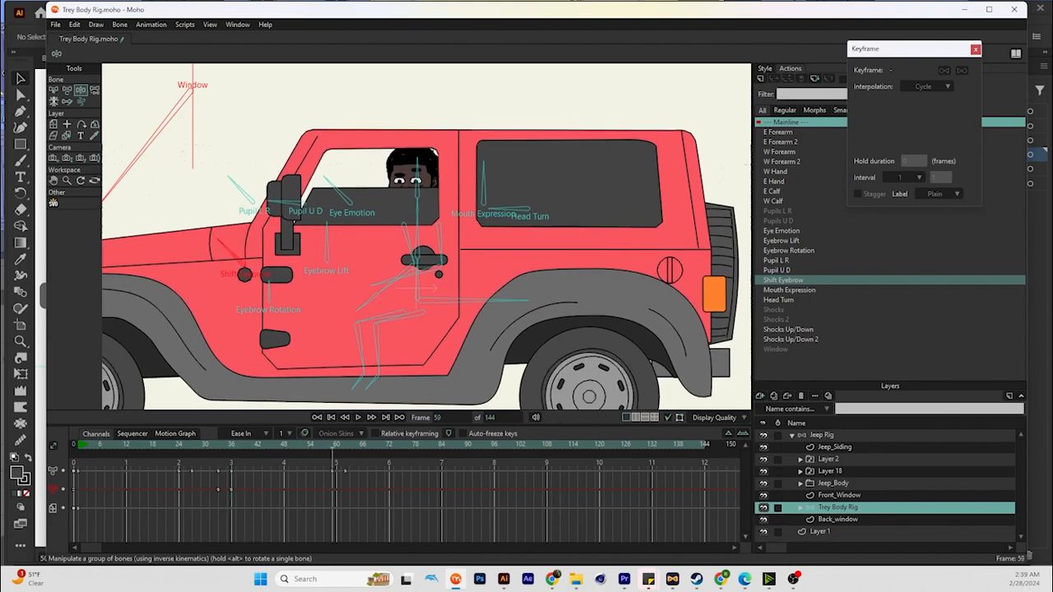
key("Left")
key("Left")
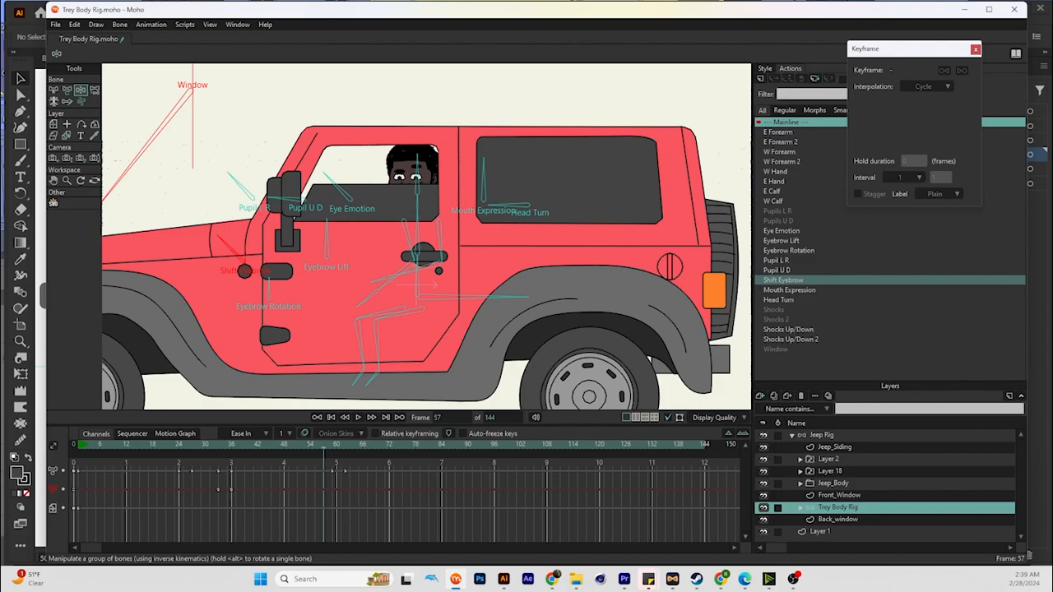
key("Right")
key("Right")
key("Right")
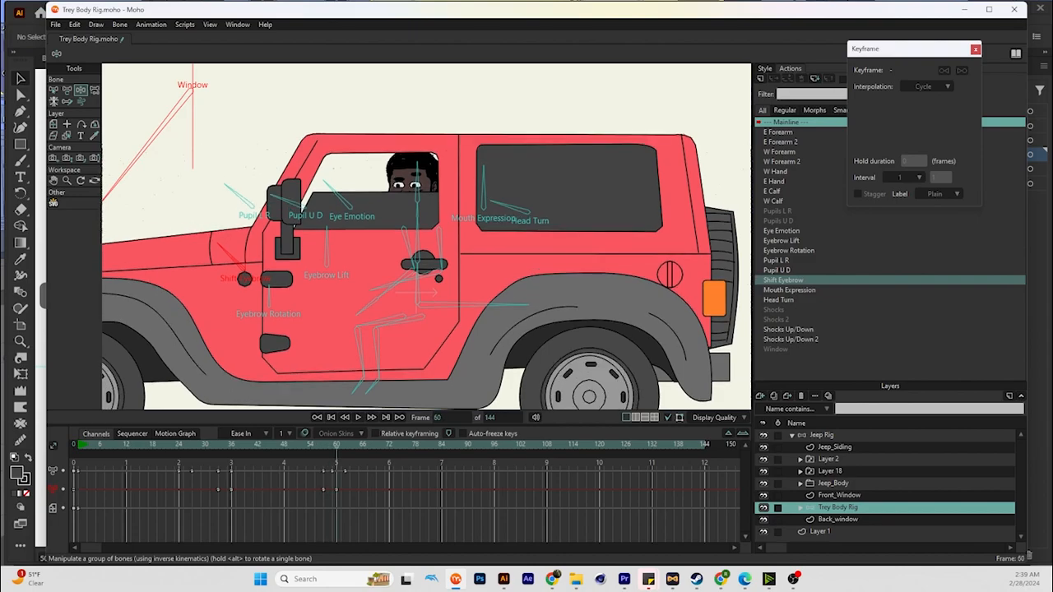
Check the head turn frame by frame up to frame 66 and key the Pupil L R dial there
key("Right")
key("Right")
key("Right")
key("Right")
key("Right")
key("Right")
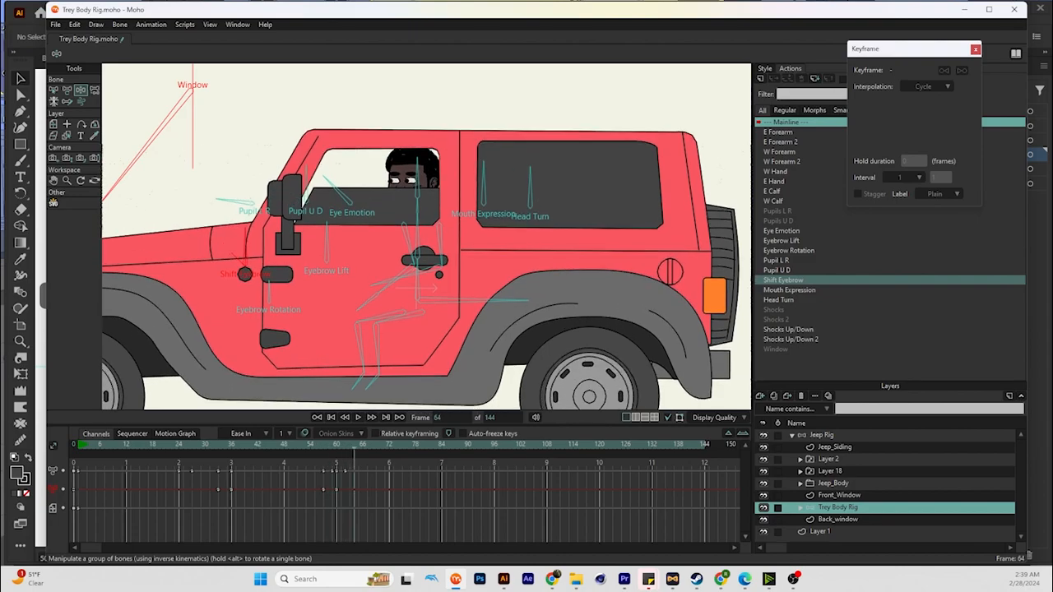
key("Left")
key("Left")
key("Right")
key("Right")
scroll(278, 212, "down", 5)
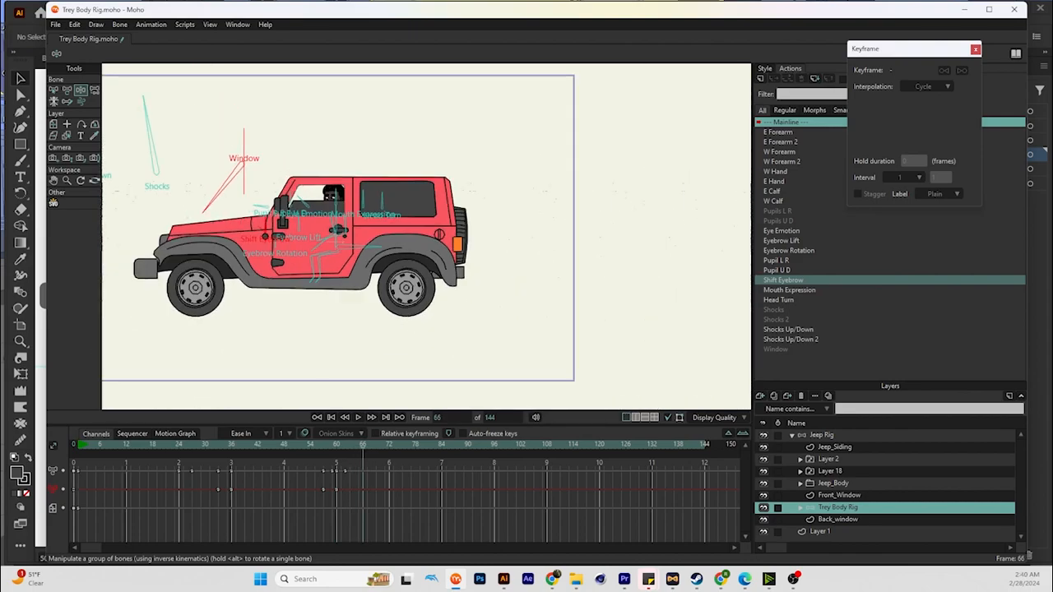
left_click(262, 207)
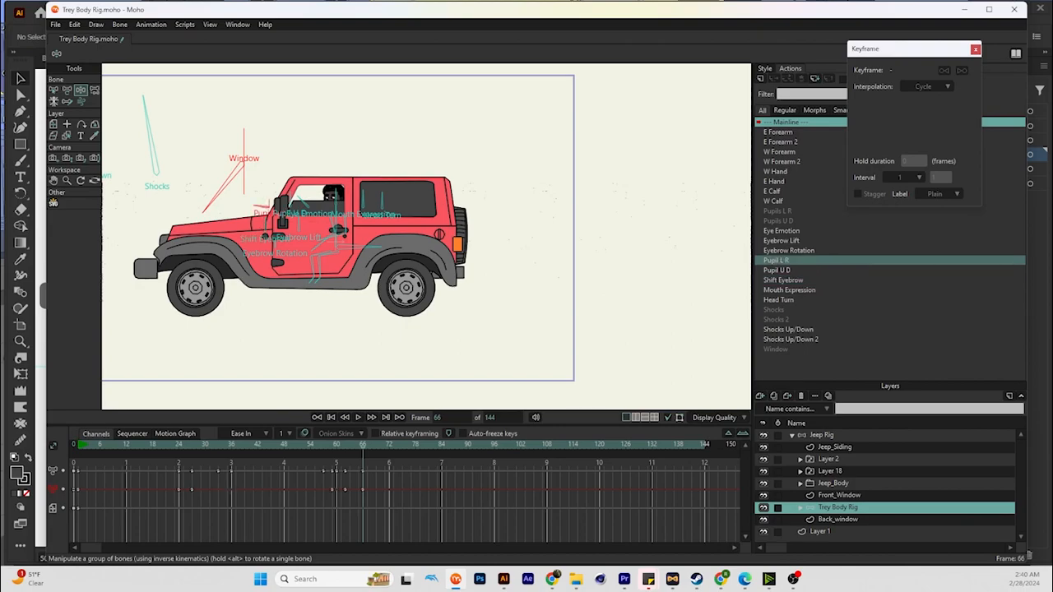
On the Jeep Rig layer, key the Window dial at frame 66 and bring it upright at frame 69 to raise the window
left_click(821, 434)
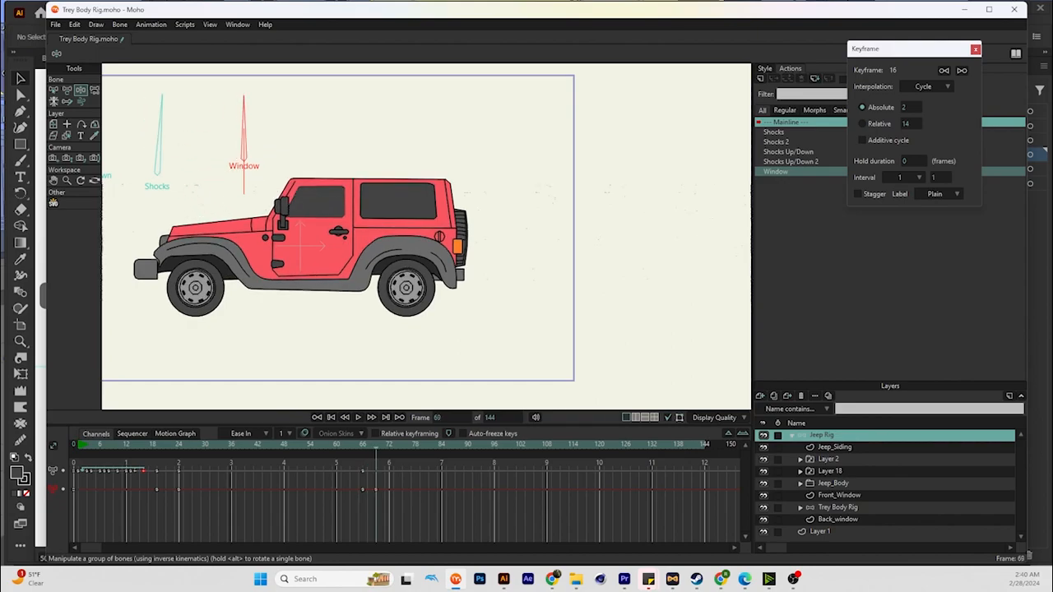
Play back the animation and examine Trey's face movement and the window closing up close
key("space")
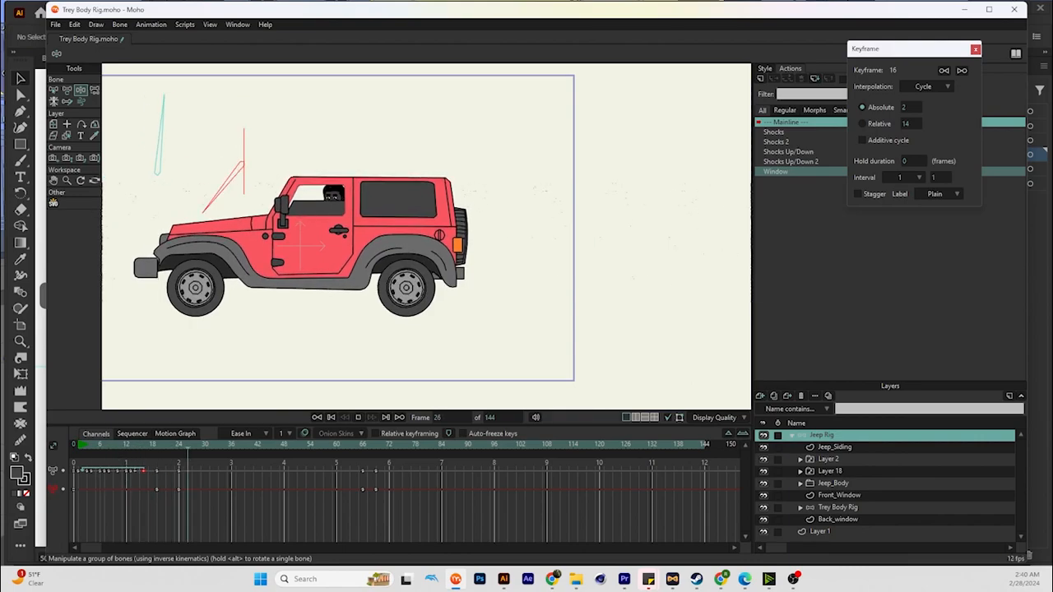
scroll(181, 350, "down", 3)
scroll(180, 350, "up", 5)
left_click_drag(180, 350, 203, 410)
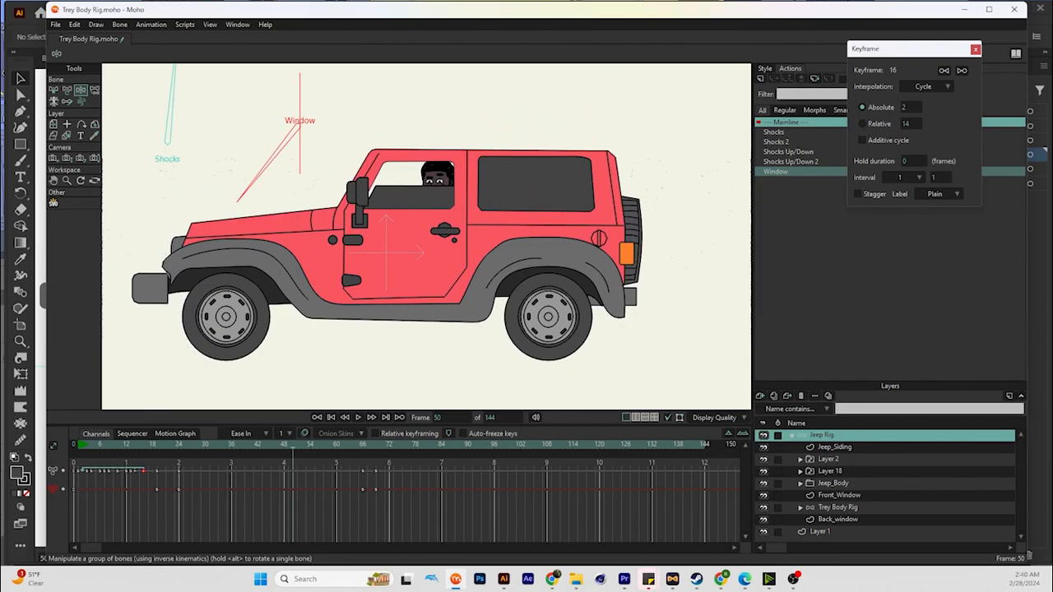
key("space")
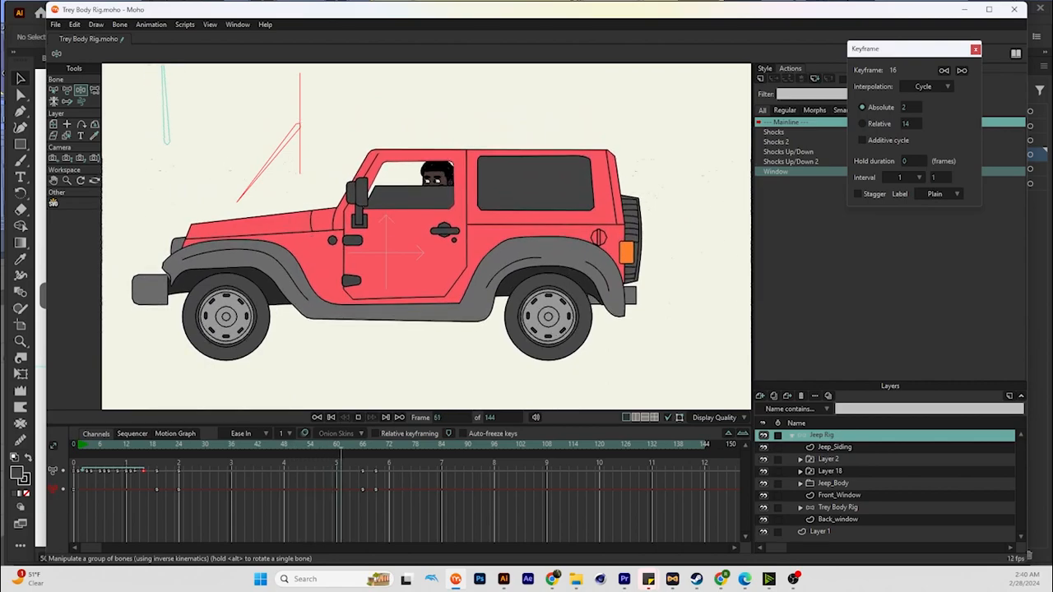
key("space")
Set the animation's end frame to 90
left_click(494, 417)
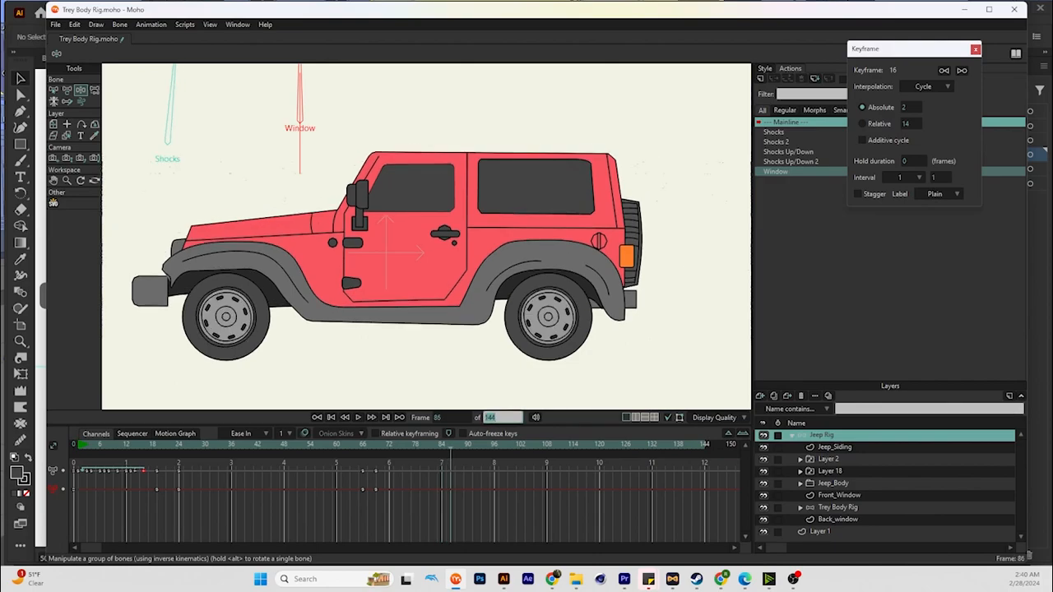
type("90")
key("Return")
Play the shortened animation with the whole jeep in view to review the window and head motion
key("space")
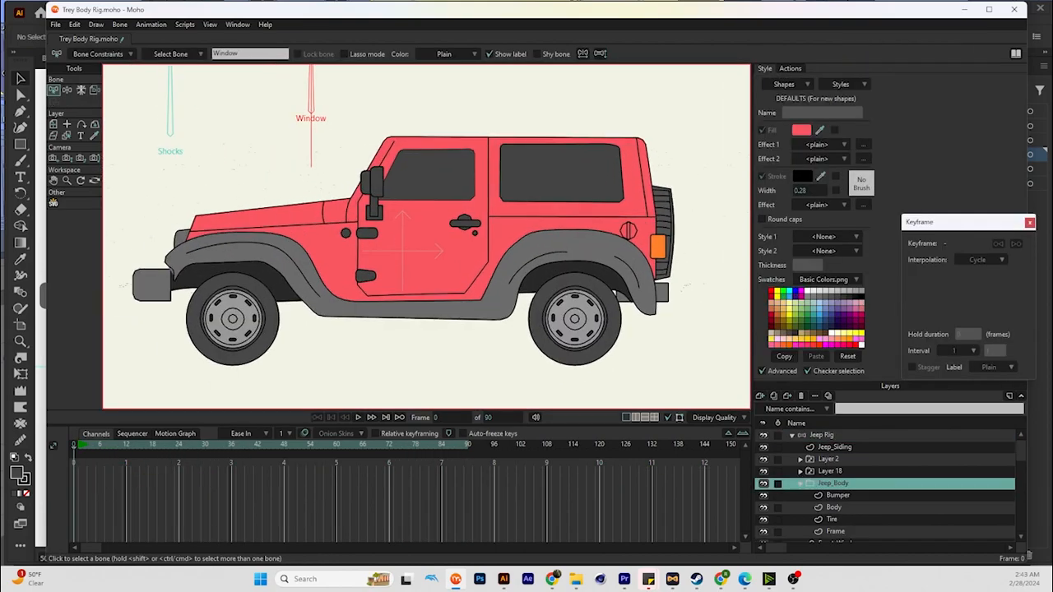
scroll(603, 224, "down", 2)
scroll(603, 225, "up", 1)
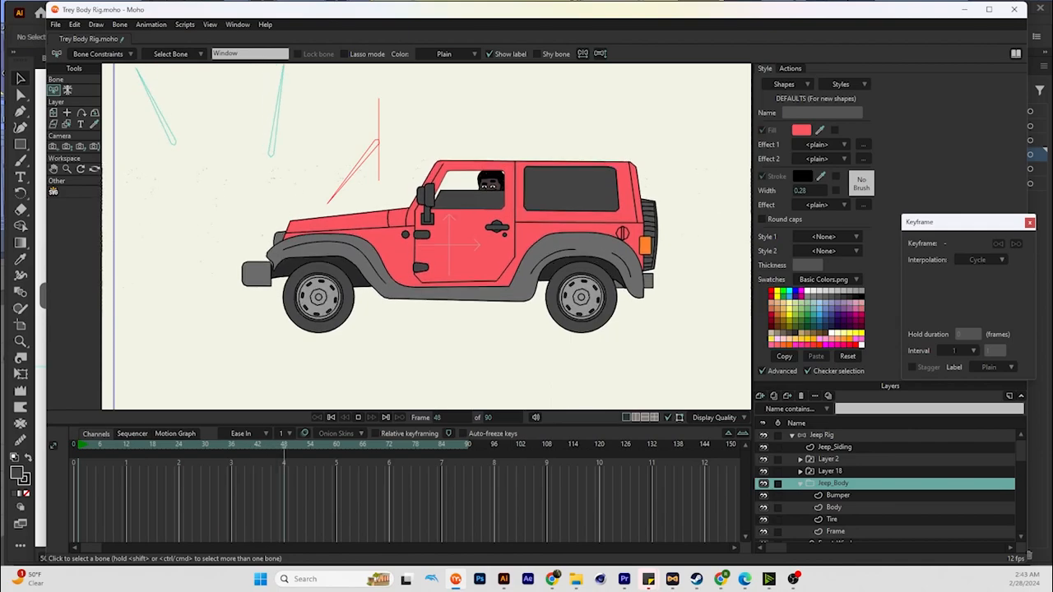
key("space")
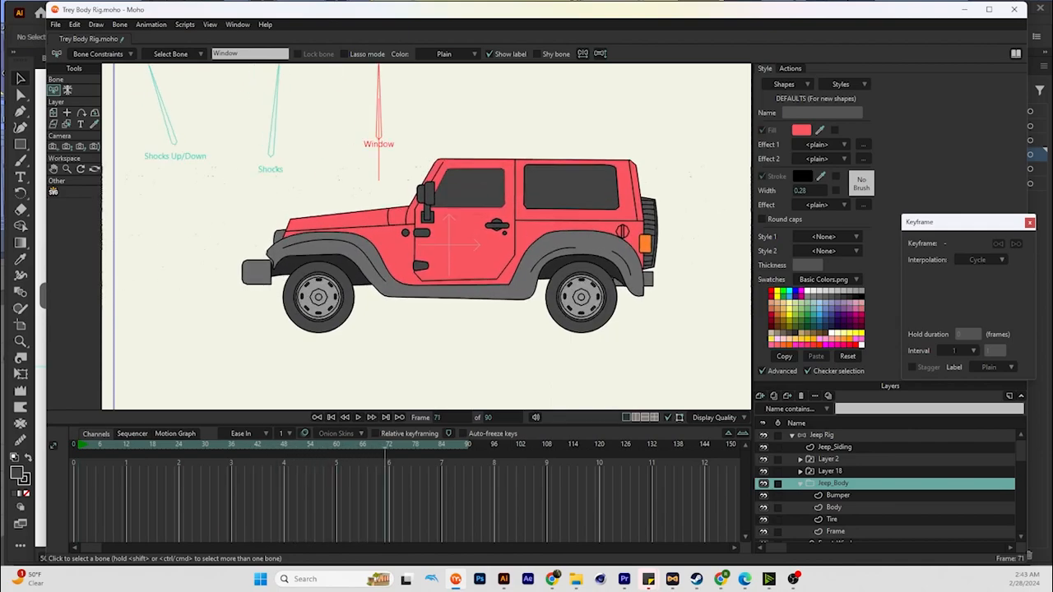